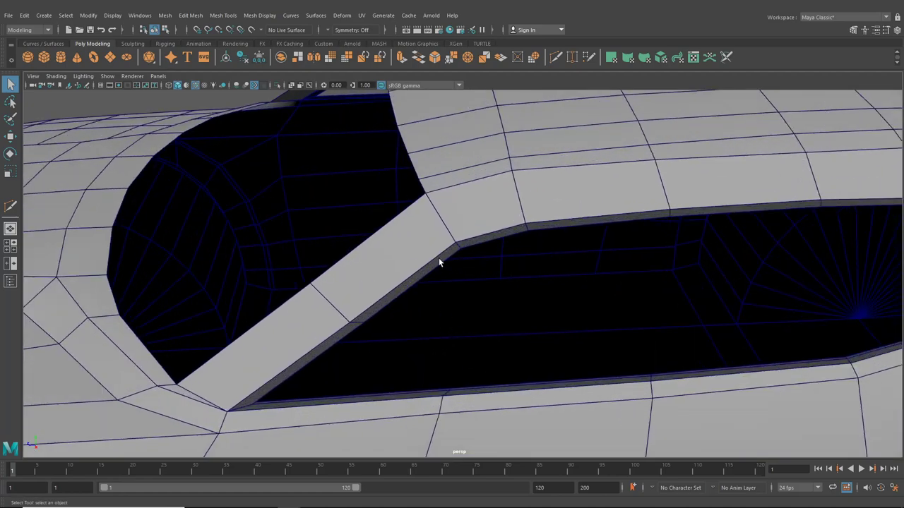
Inspect the car body mesh from the front, sides and rear, and compare the hood scoop with reference photo 005.jpg.
scroll(436, 261, "down", 5)
left_click_drag(432, 275, 524, 257, "alt")
middle_click_drag(511, 264, 575, 174, "alt")
scroll(534, 212, "down", 5)
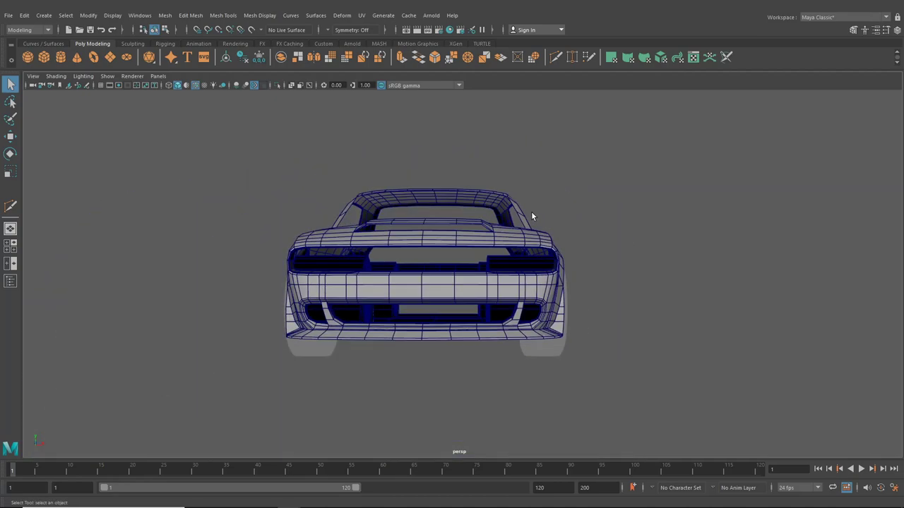
left_click_drag(532, 216, 468, 226, "alt")
middle_click_drag(424, 283, 462, 256, "alt")
scroll(333, 284, "up", 4)
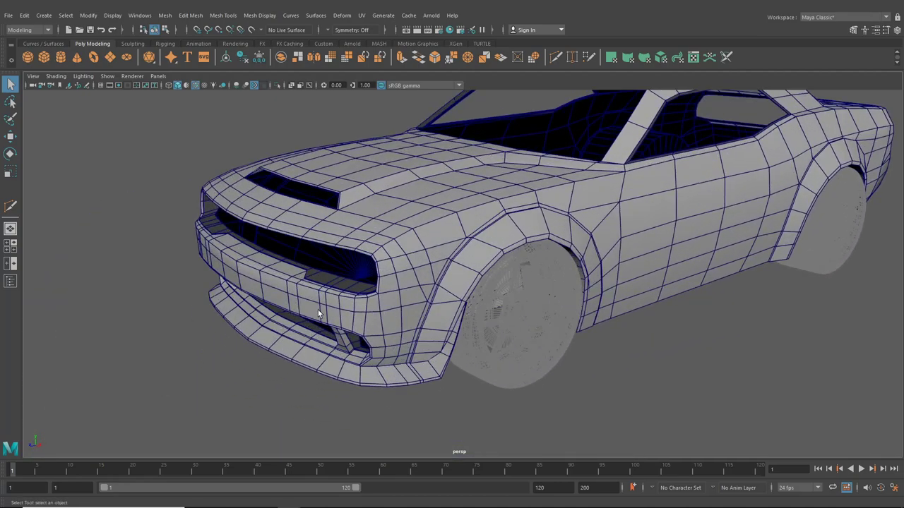
left_click_drag(436, 344, 387, 332, "alt")
scroll(387, 332, "down", 4)
middle_click_drag(386, 331, 315, 324, "alt")
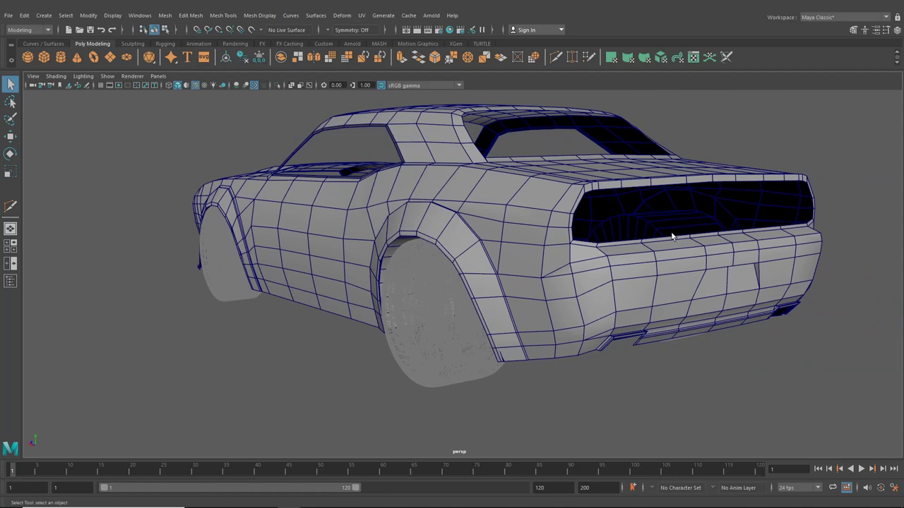
left_click_drag(506, 229, 445, 306, "alt")
middle_click_drag(556, 289, 492, 261, "alt")
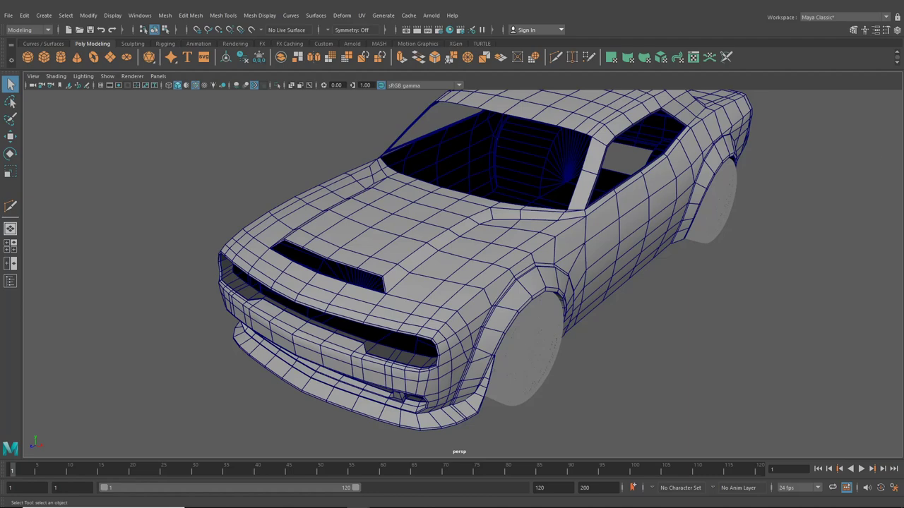
left_click_drag(903, 37, 432, 94)
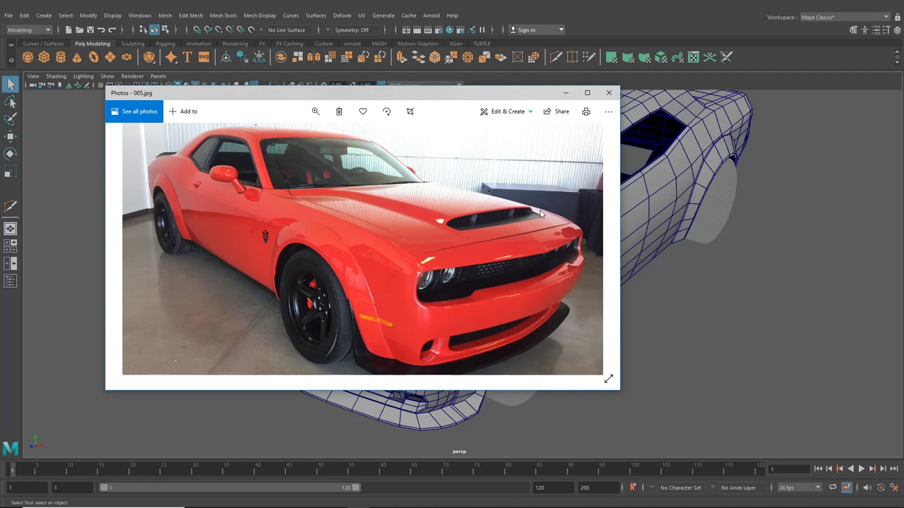
left_click(565, 94)
Delete the two narrow lip faces along the front edge of the hood scoop opening on one body half.
middle_click_drag(366, 347, 474, 305, "alt")
scroll(475, 305, "up", 5)
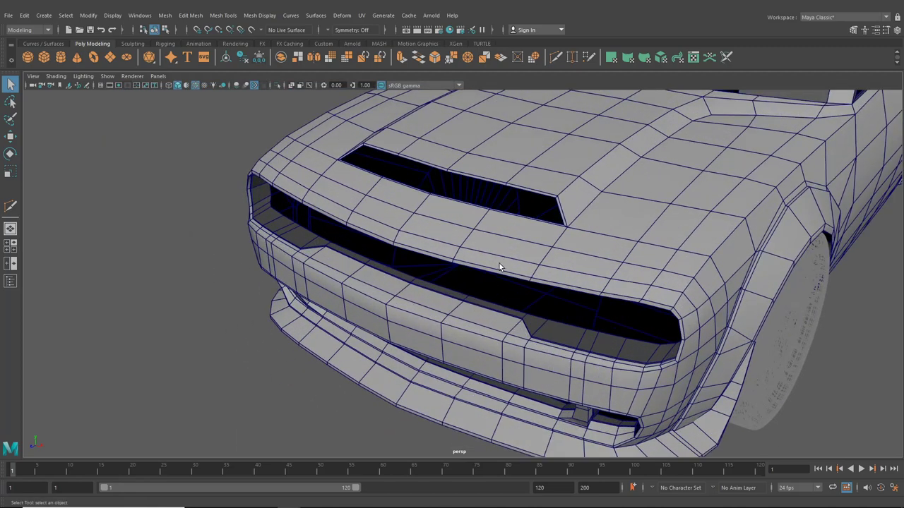
left_click_drag(499, 264, 677, 244, "alt")
scroll(577, 270, "up", 5)
left_click(598, 195)
scroll(555, 210, "down", 5)
middle_click_drag(677, 244, 448, 295, "alt")
left_click_drag(431, 262, 456, 273, "alt")
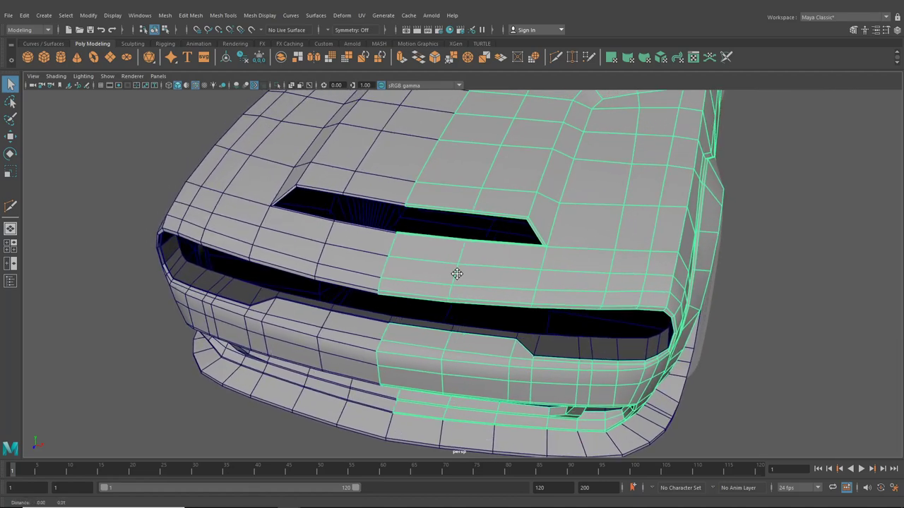
middle_click_drag(486, 260, 423, 263, "alt")
scroll(424, 263, "up", 5)
right_click_drag(414, 210, 412, 258)
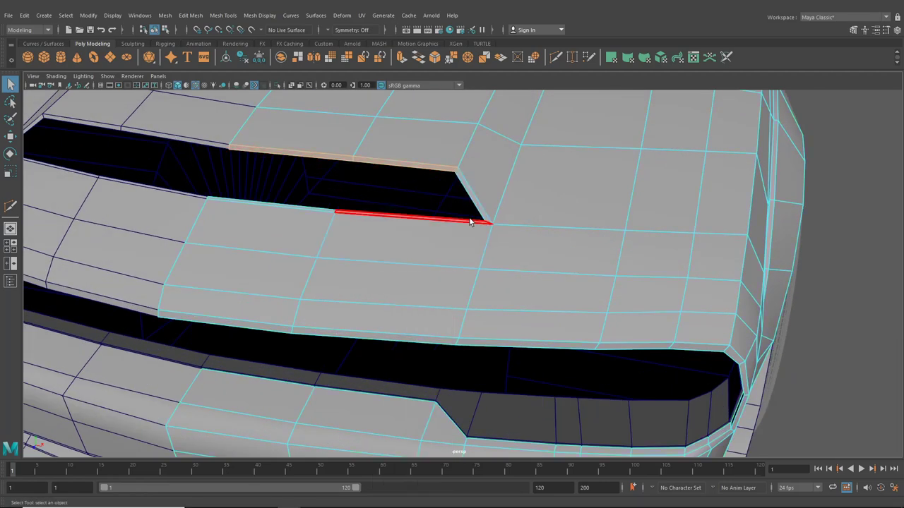
left_click(470, 220)
left_click(322, 209, "shift")
key("Delete")
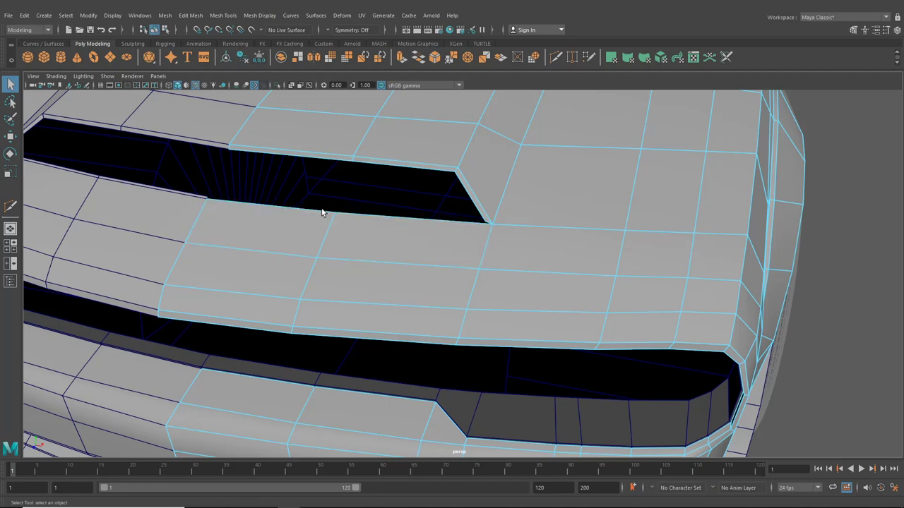
Cut a new edge with Multi-Cut from the hood scoop's outer front corner forward to the next crosswise edge, beside the existing lengthwise edge.
middle_click_drag(400, 215, 437, 252, "alt")
scroll(441, 238, "up", 4)
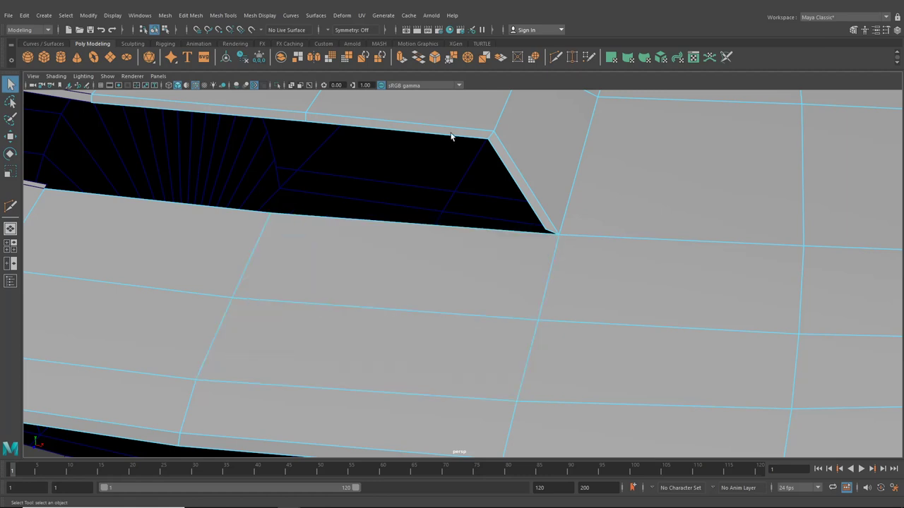
left_click(556, 59)
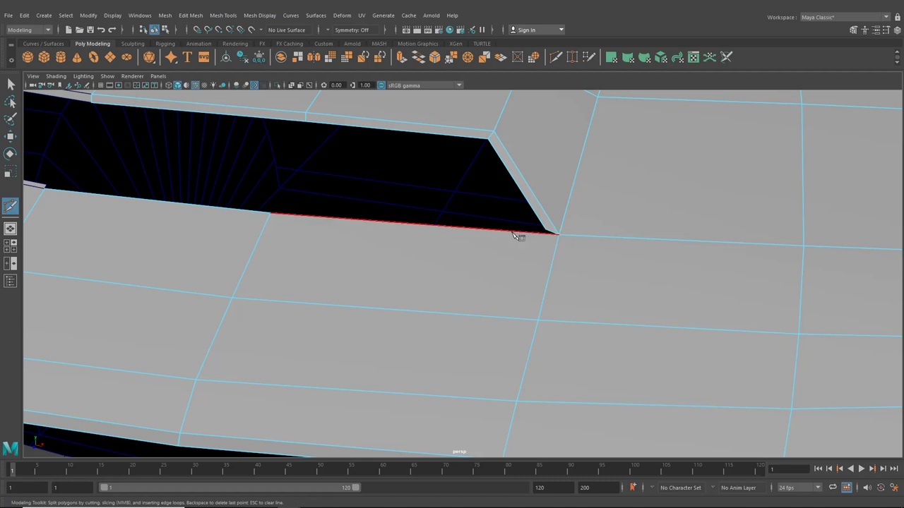
left_click_drag(514, 233, 546, 240)
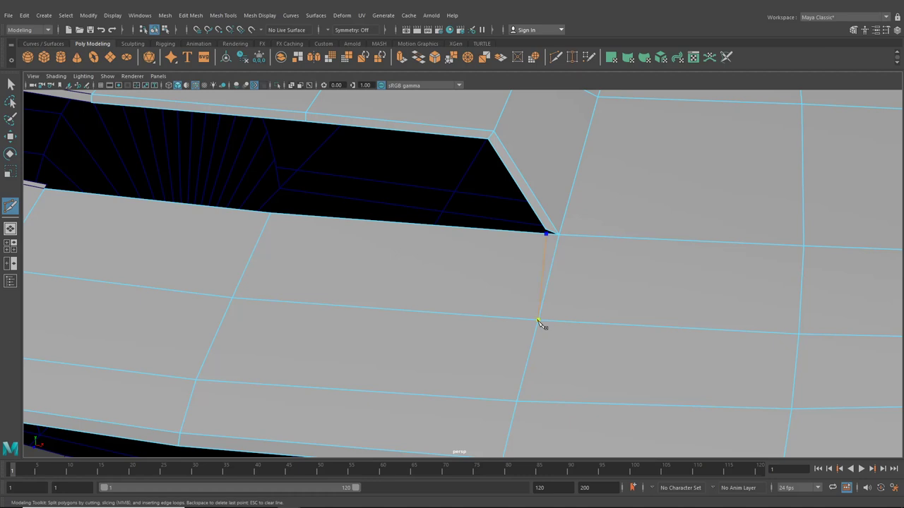
left_click(539, 321)
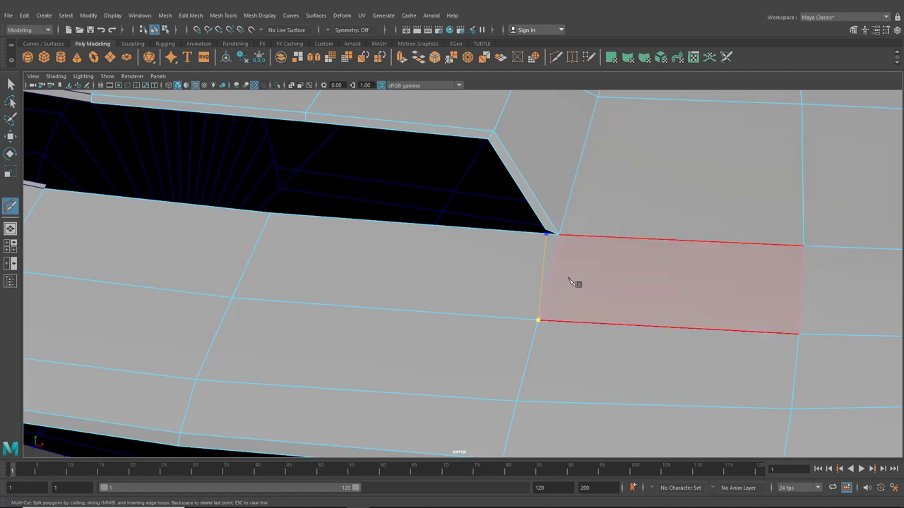
key("BackSpace")
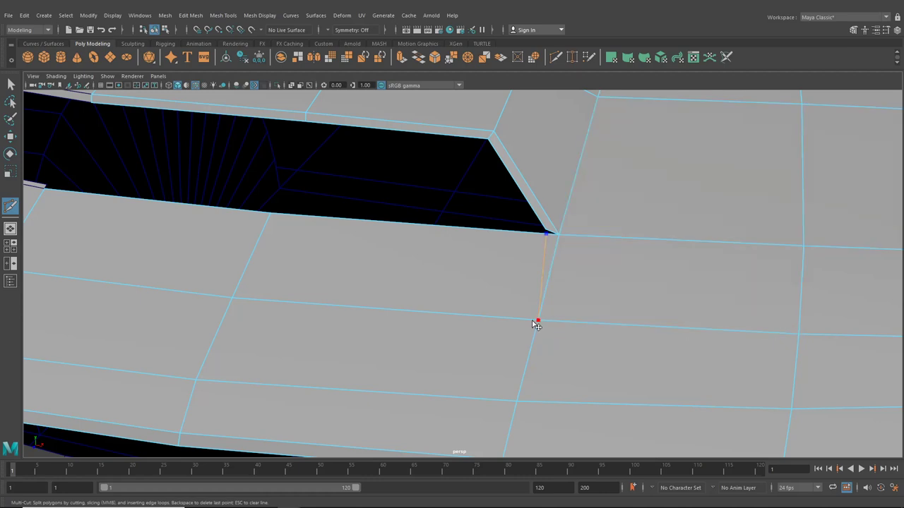
left_click_drag(521, 321, 533, 324)
left_click(517, 402)
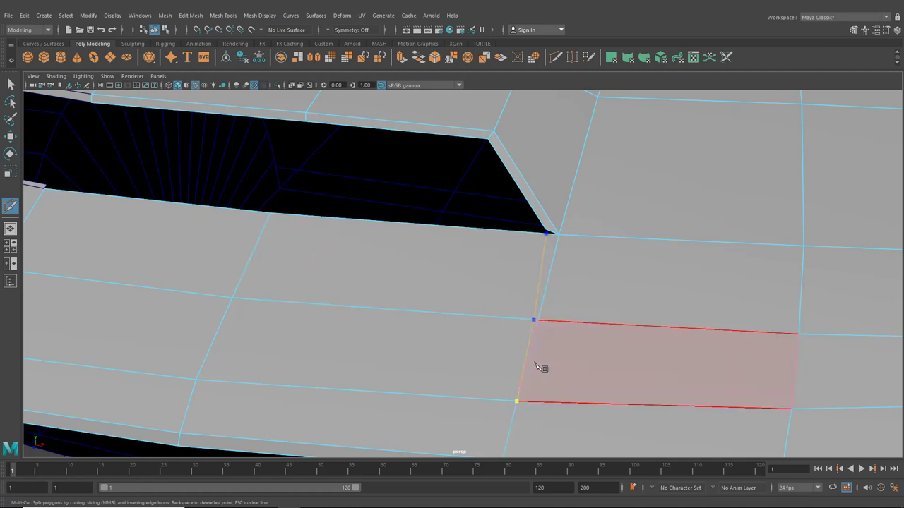
key("BackSpace")
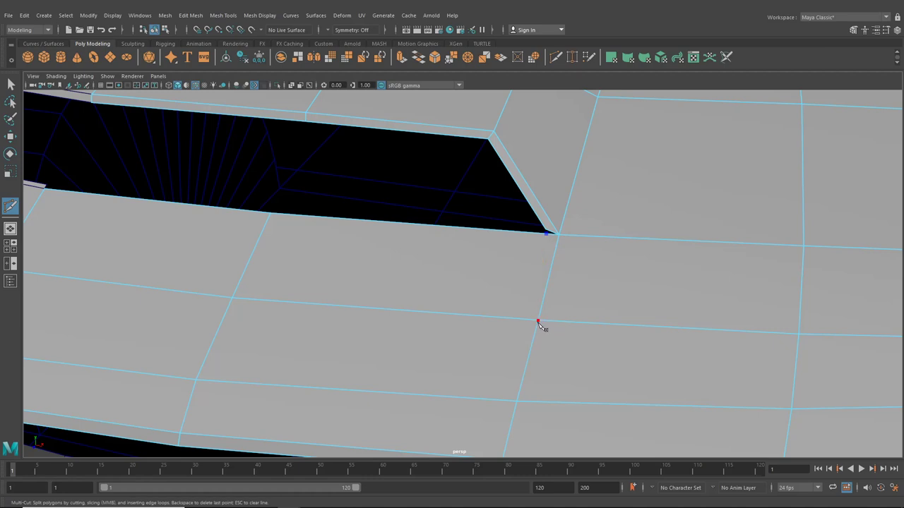
left_click(528, 320)
right_click(529, 323)
left_click(540, 311)
left_click_drag(540, 333, 474, 349, "alt")
middle_click_drag(474, 348, 596, 198, "alt")
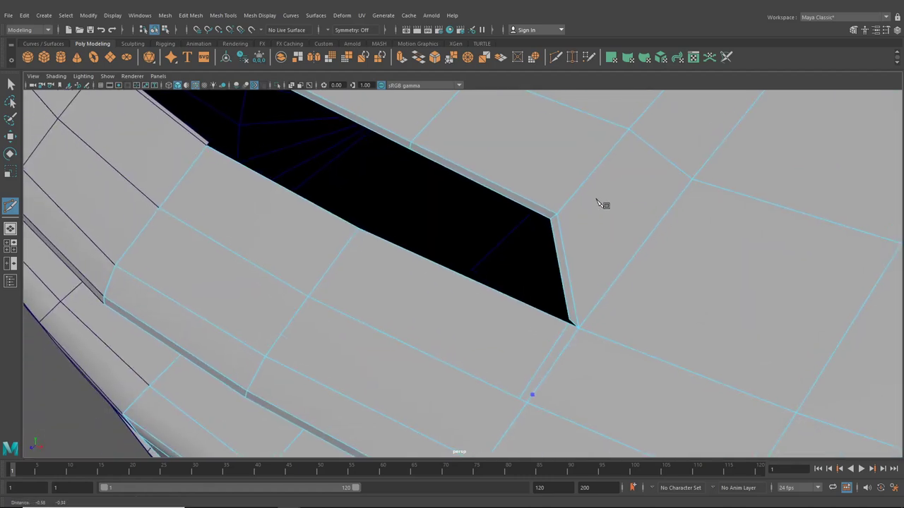
left_click(315, 295)
key("ctrl+z")
key("ctrl+z")
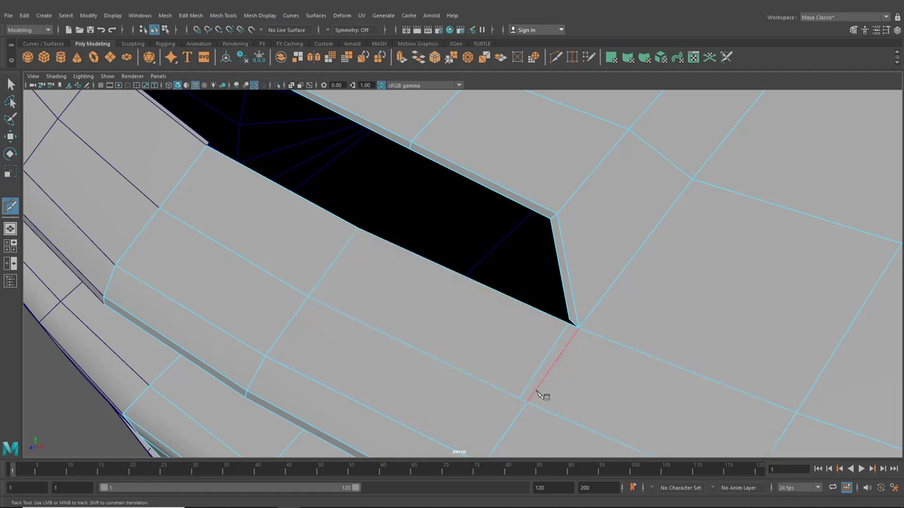
Cut a new edge line beside the crosswise edge in front of the scoop, from the outer corner to the hood's centre line.
left_click_drag(535, 394, 532, 403)
left_click(534, 401)
left_click(309, 295)
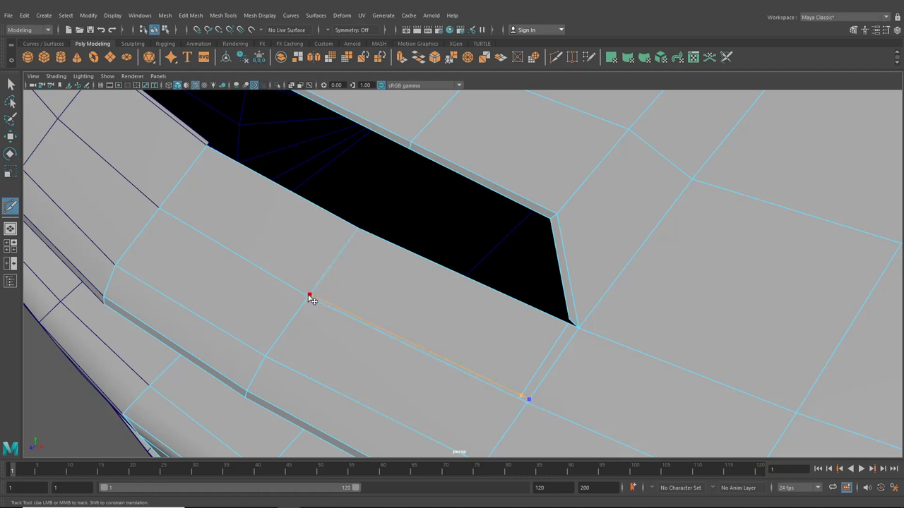
right_click(161, 206)
left_click_drag(170, 193, 161, 206)
left_click(161, 207)
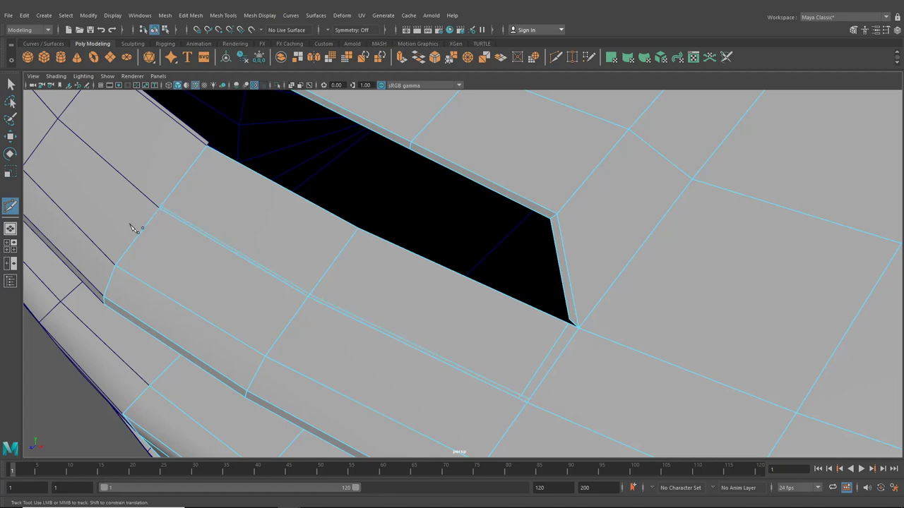
Cut a short diagonal edge joining the crossing of the two new cuts to the adjacent grid vertex, and leave Multi-Cut.
left_click_drag(345, 223, 323, 209, "alt")
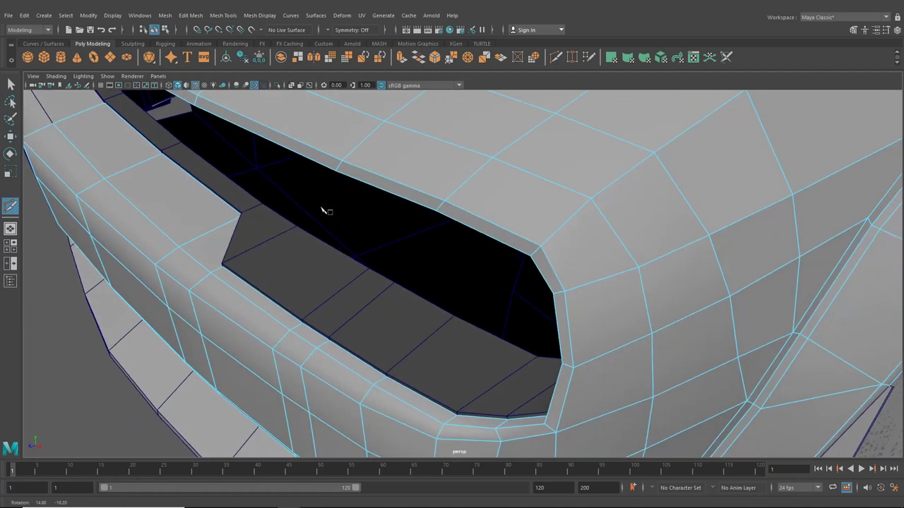
middle_click_drag(324, 210, 386, 289, "alt")
right_click_drag(385, 220, 472, 258, "alt")
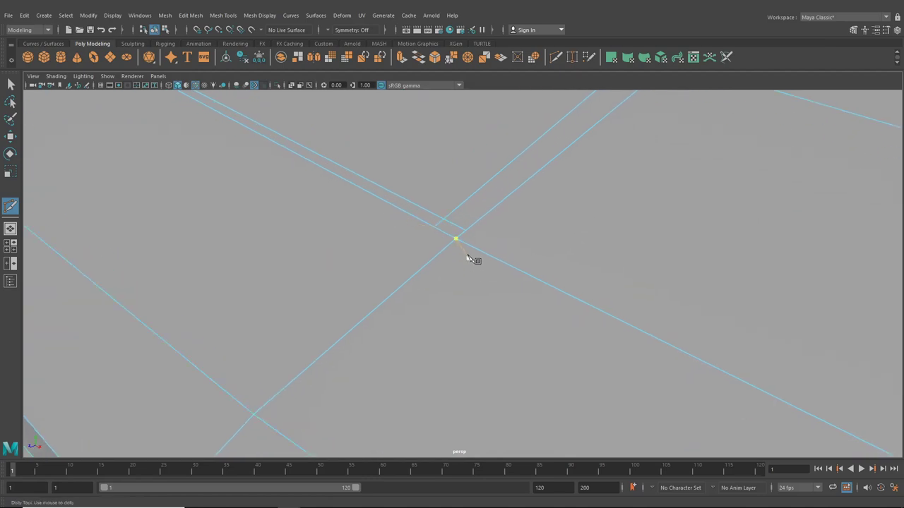
left_click(456, 239)
scroll(414, 243, "down", 6)
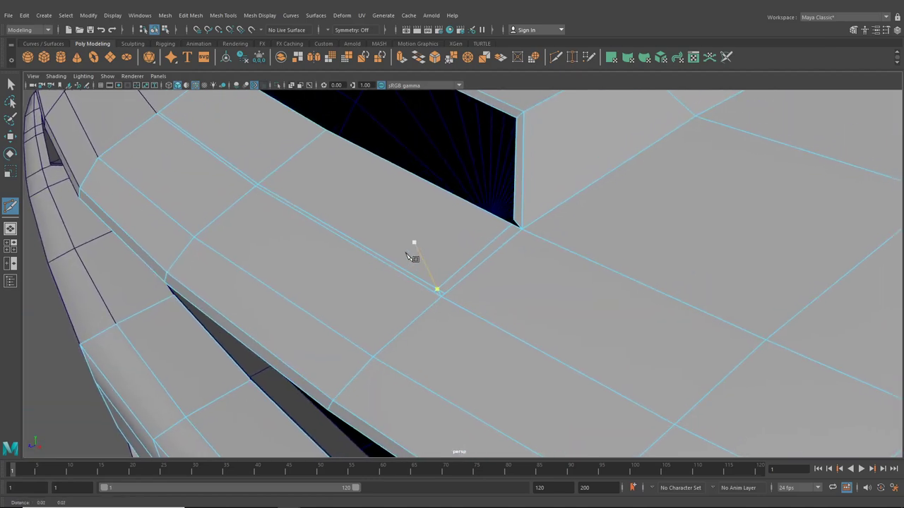
key("Escape")
key("q")
Select the three vertices along the scoop opening's front edge and raise them slightly on the vertical axis.
scroll(430, 261, "up", 3)
right_click_drag(432, 240, 432, 215)
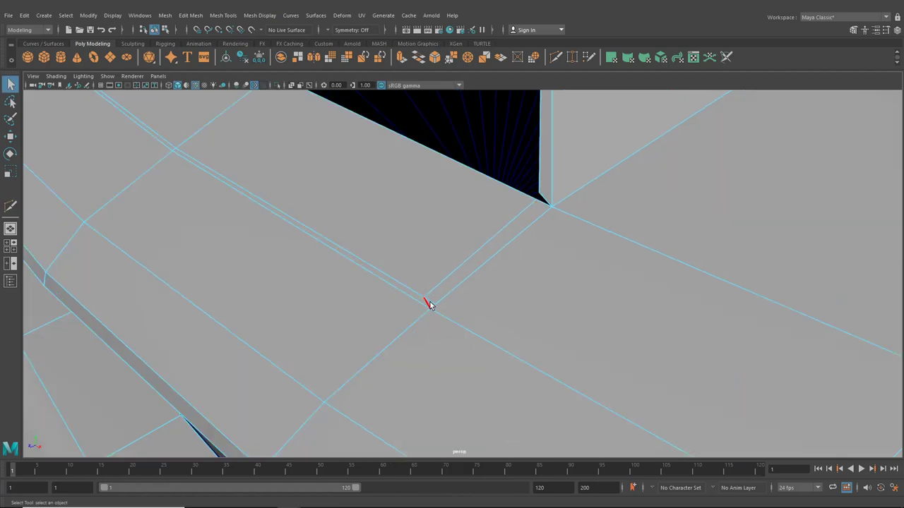
scroll(466, 324, "down", 10)
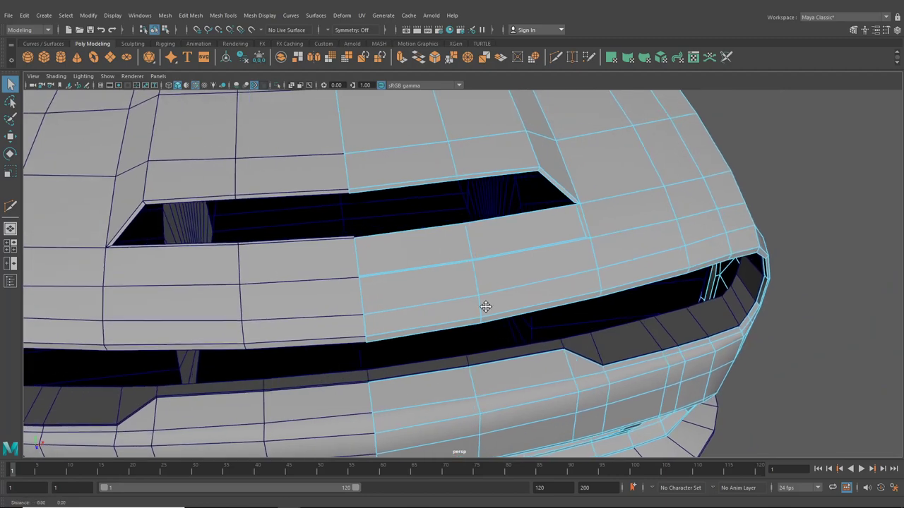
left_click_drag(485, 307, 461, 323, "alt")
middle_click_drag(461, 323, 580, 344, "alt")
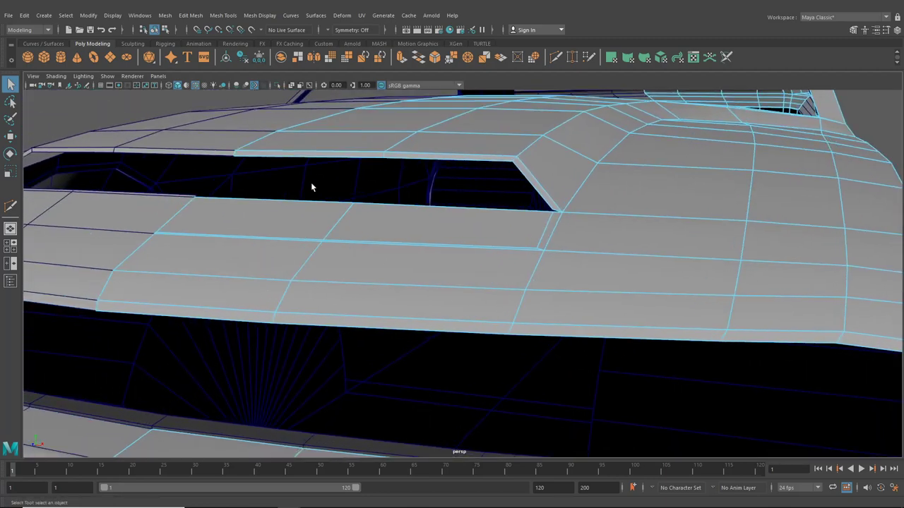
right_click_drag(317, 207, 199, 200)
left_click(358, 203, "shift")
left_click(551, 211, "shift")
left_click(11, 138)
left_click_drag(422, 198, 355, 179, "alt")
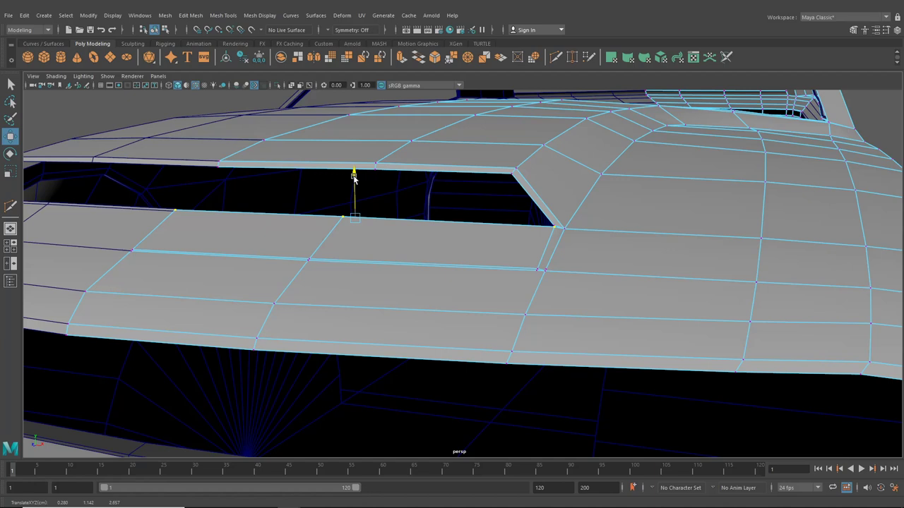
left_click_drag(355, 177, 354, 176)
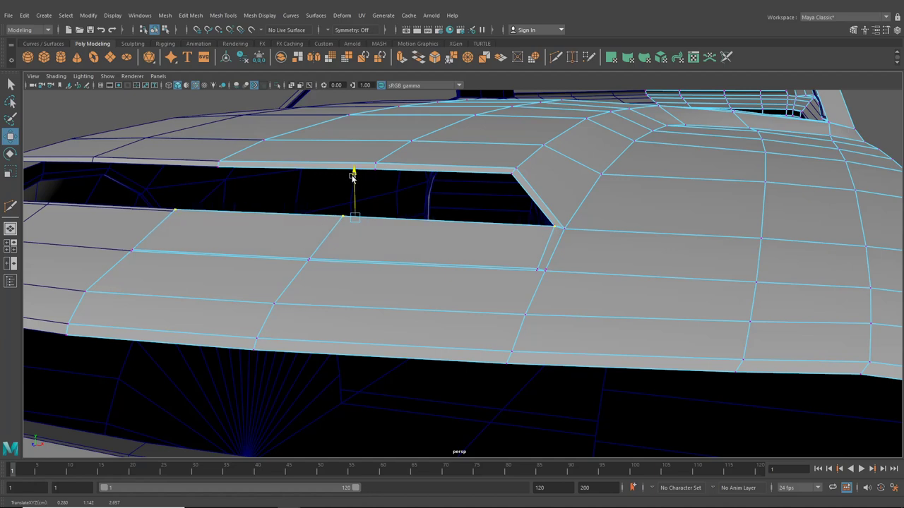
left_click_drag(352, 176, 418, 181)
Nudge the scoop's front-edge vertices slightly backward along the length of the car.
middle_click_drag(418, 181, 304, 169, "alt")
left_click_drag(303, 169, 431, 141, "alt")
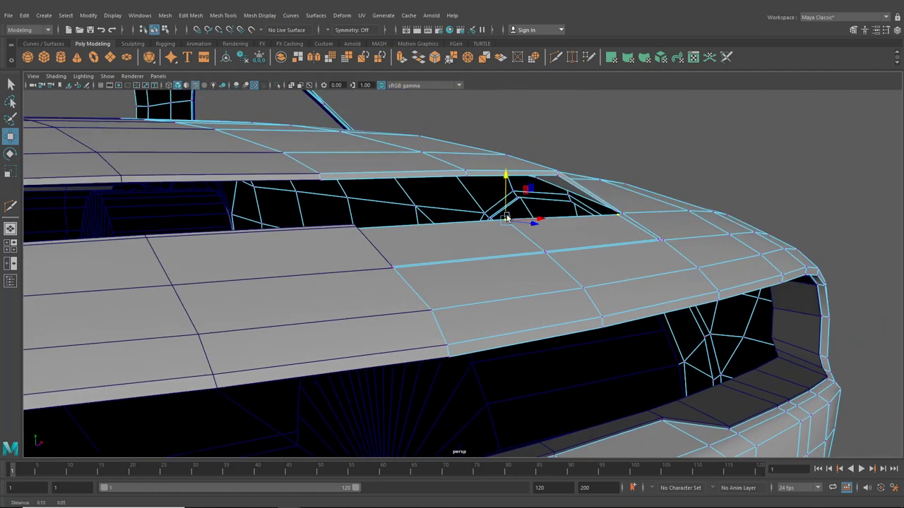
right_click_drag(431, 141, 495, 173, "alt")
left_click_drag(495, 173, 395, 194, "alt")
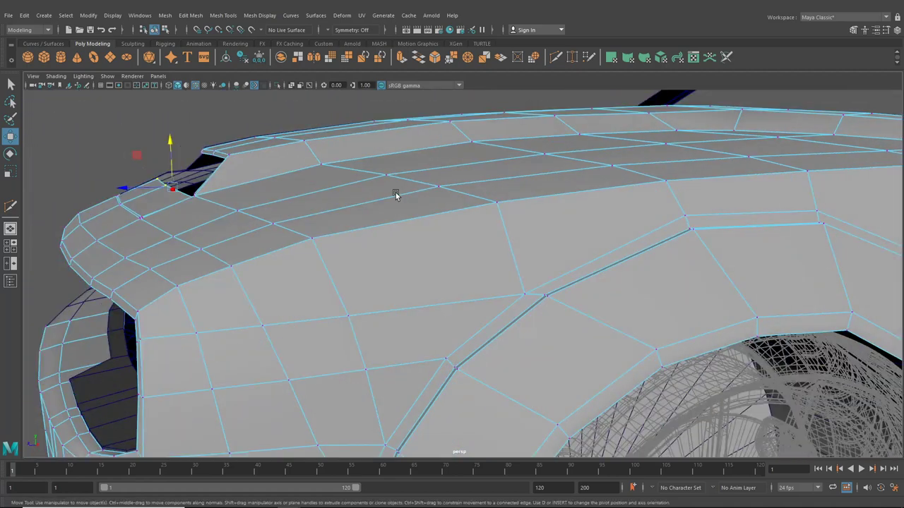
middle_click_drag(395, 195, 569, 201, "alt")
left_click_drag(569, 201, 571, 227, "alt")
right_click_drag(442, 215, 489, 225, "alt")
left_click_drag(489, 225, 504, 252, "alt")
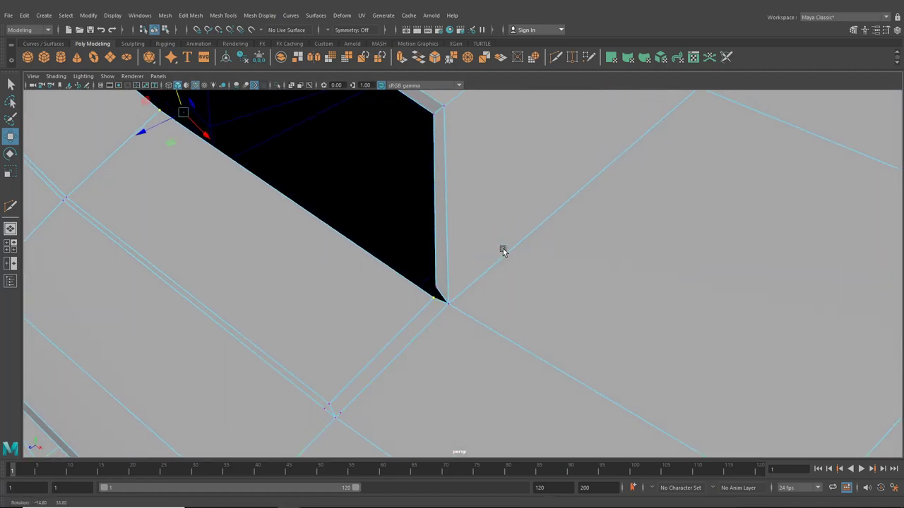
left_click_drag(430, 308, 363, 276, "alt")
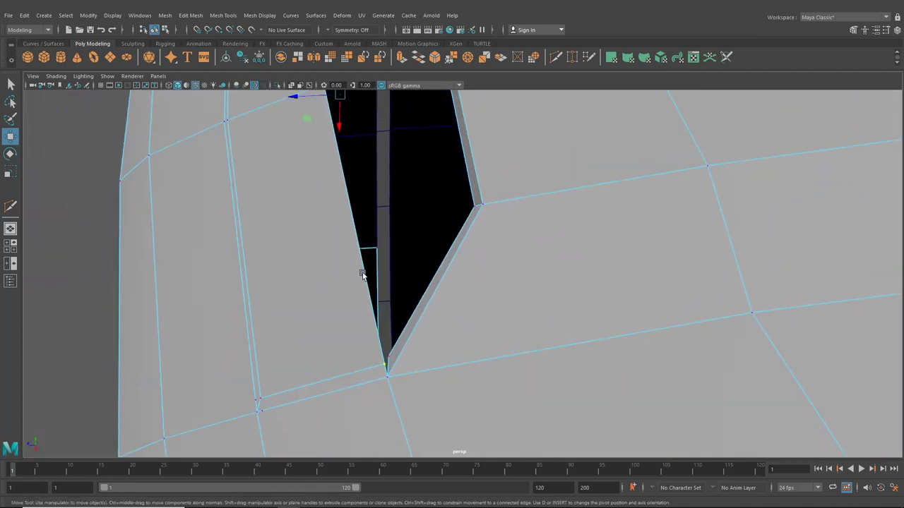
left_click_drag(294, 97, 296, 97)
Target-weld the outer end vertex of the scoop's front edge to the inner corner vertex of the opening's side lip.
left_click_drag(399, 201, 505, 157, "alt")
left_click(574, 60)
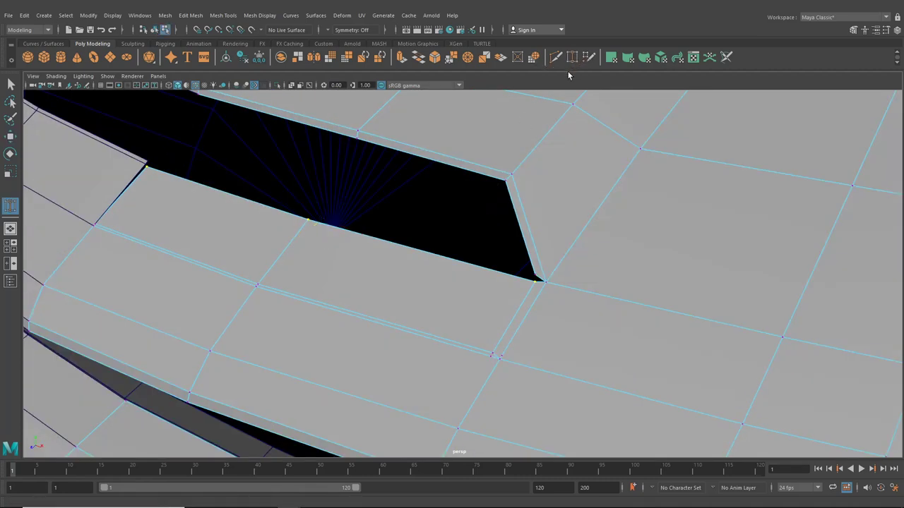
left_click_drag(520, 220, 569, 228, "alt")
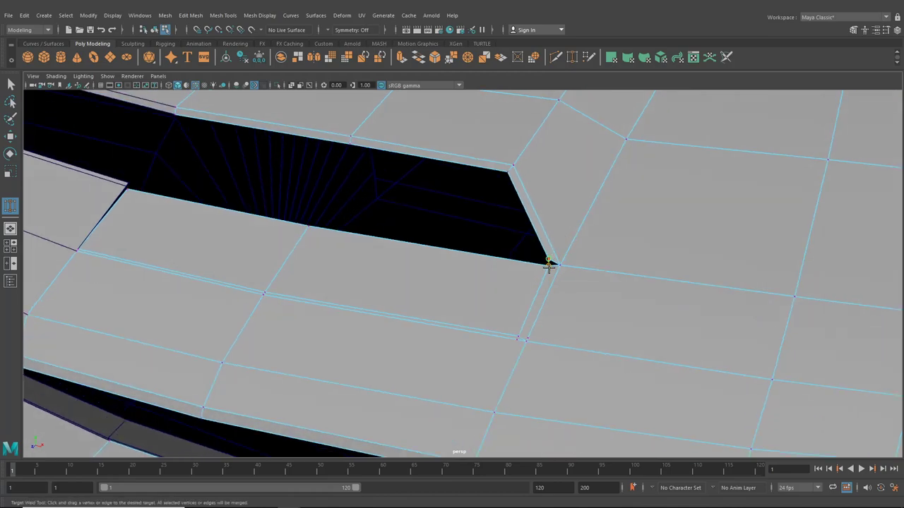
left_click_drag(535, 280, 559, 256, "alt")
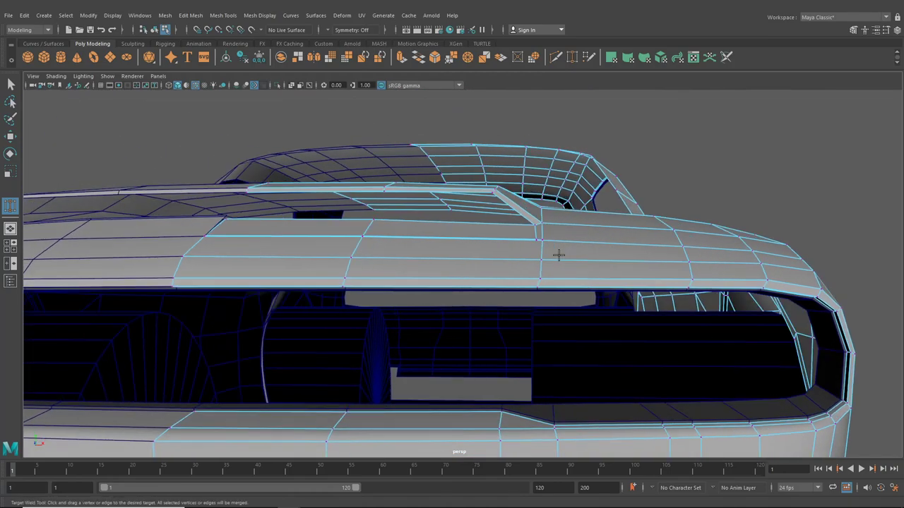
Select the inner vertex of the cut crossing ahead of the scoop's outer corner and move it close to the adjacent grid vertex.
left_click(10, 137)
left_click_drag(468, 202, 531, 315, "alt")
left_click(524, 253)
middle_click_drag(531, 315, 496, 277, "alt")
scroll(519, 250, "up", 2)
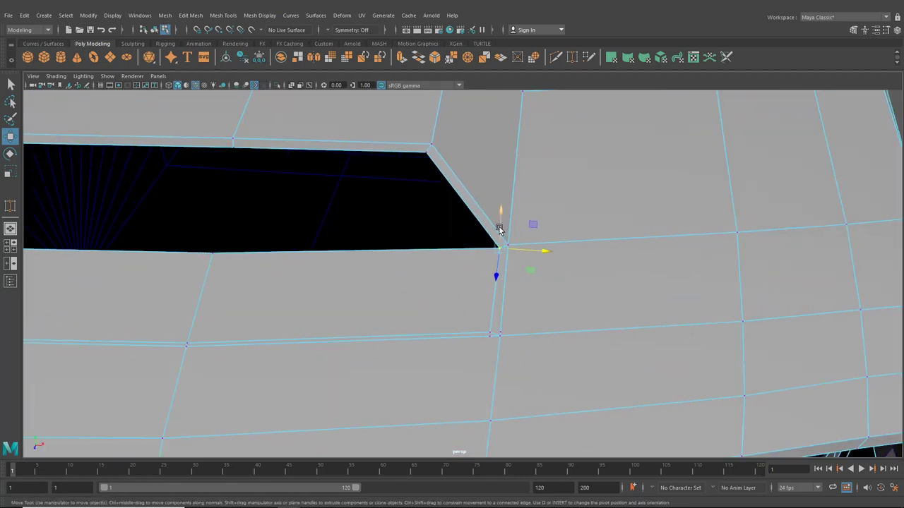
left_click(488, 337)
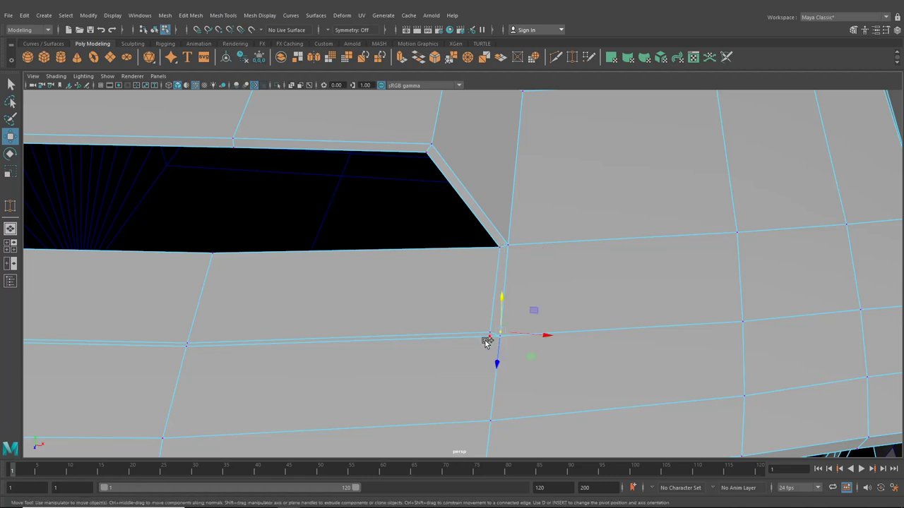
left_click(486, 341, "shift")
left_click(482, 335)
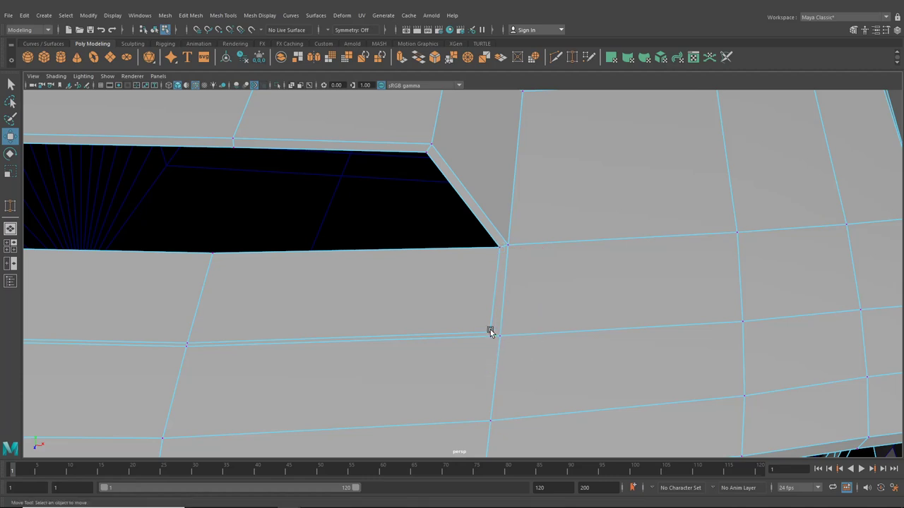
left_click(490, 330)
scroll(495, 332, "up", 2)
left_click_drag(539, 364, 557, 369)
key("v")
left_click_drag(516, 399, 515, 395)
left_click_drag(558, 368, 555, 367)
left_click_drag(514, 396, 515, 395)
Adjust the moved crossing vertex's height on the vertical axis to fit the hood surface.
scroll(463, 370, "down", 4)
left_click_drag(462, 369, 412, 335, "alt")
scroll(412, 335, "up", 5)
middle_click_drag(411, 335, 505, 323, "alt")
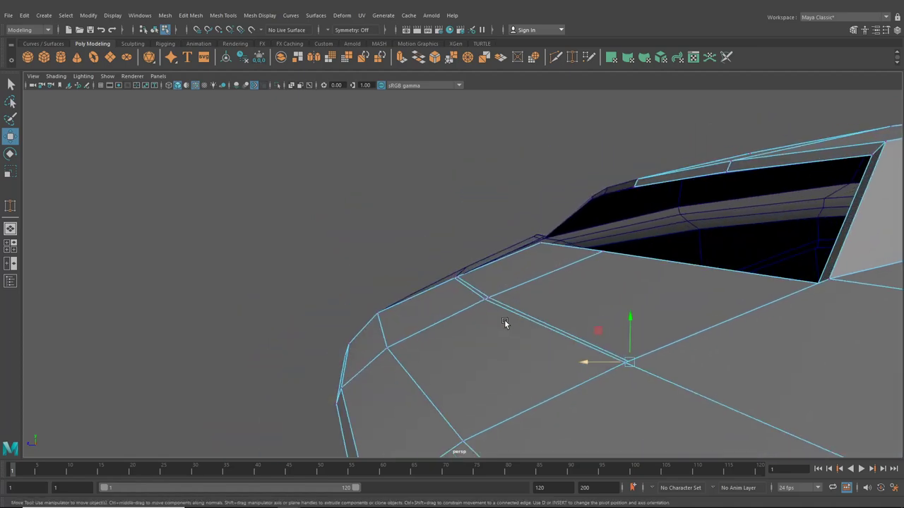
scroll(505, 322, "up", 4)
left_click_drag(521, 325, 519, 322, "alt")
middle_click_drag(519, 322, 504, 312, "alt")
middle_click_drag(513, 322, 512, 319, "alt")
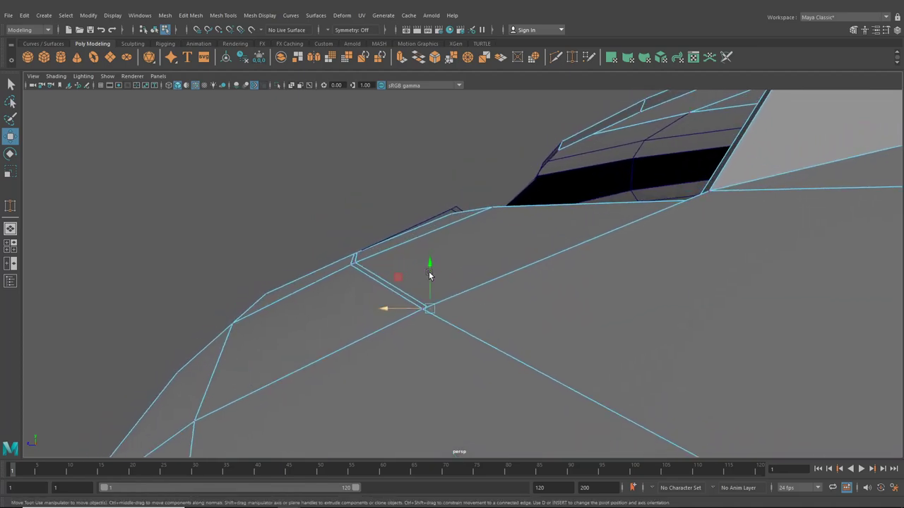
left_click_drag(430, 269, 650, 269)
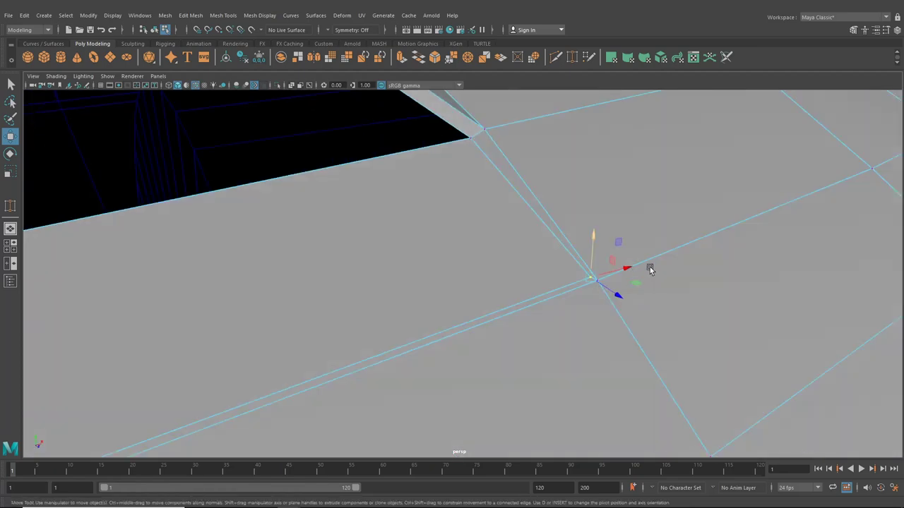
Select the middle and centre-line vertices of the closely spaced front edge pair and nudge them along the car's length and in height.
middle_click_drag(650, 269, 596, 281, "alt")
scroll(595, 281, "up", 3)
left_click_drag(595, 280, 531, 314, "alt")
middle_click_drag(531, 314, 608, 313, "alt")
scroll(609, 313, "up", 3)
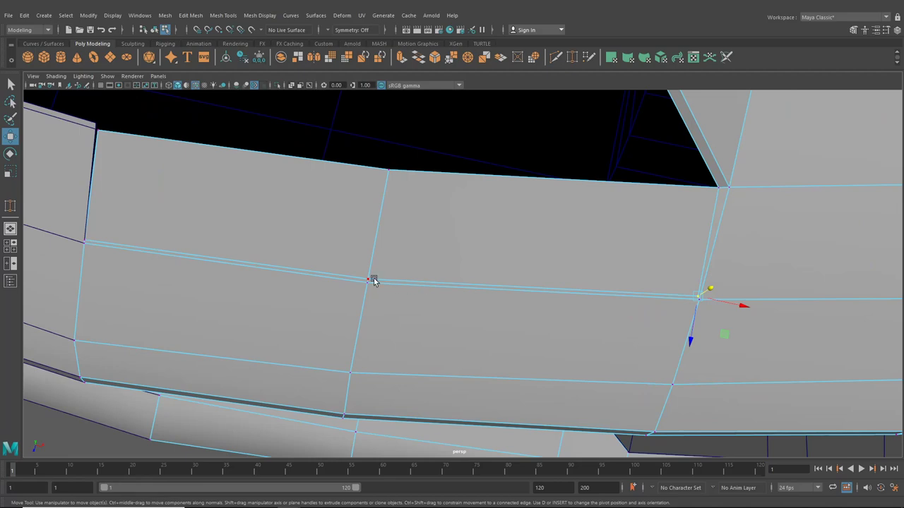
left_click(89, 240, "shift")
middle_click_drag(304, 268, 347, 264, "alt")
left_click_drag(254, 299, 256, 302)
left_click_drag(259, 304, 219, 274, "alt")
scroll(435, 253, "up", 3)
left_click_drag(436, 254, 398, 277, "alt")
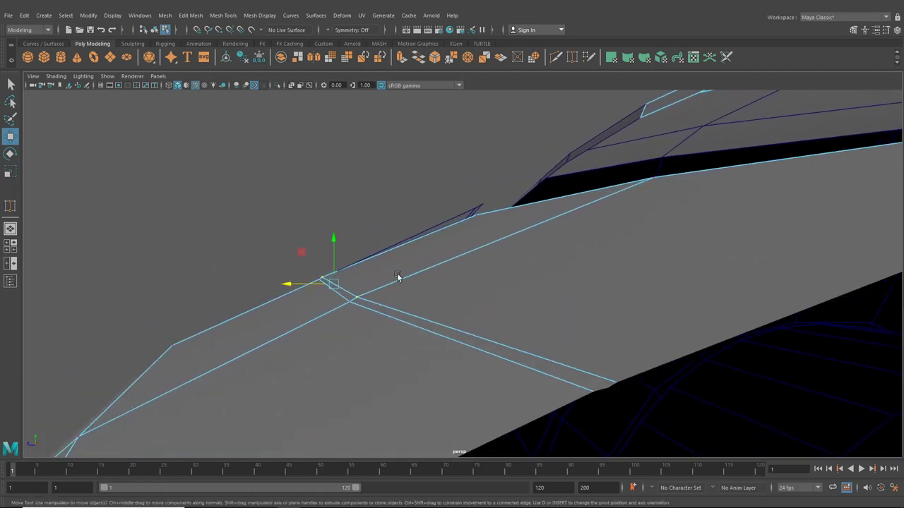
left_click_drag(335, 240, 334, 240)
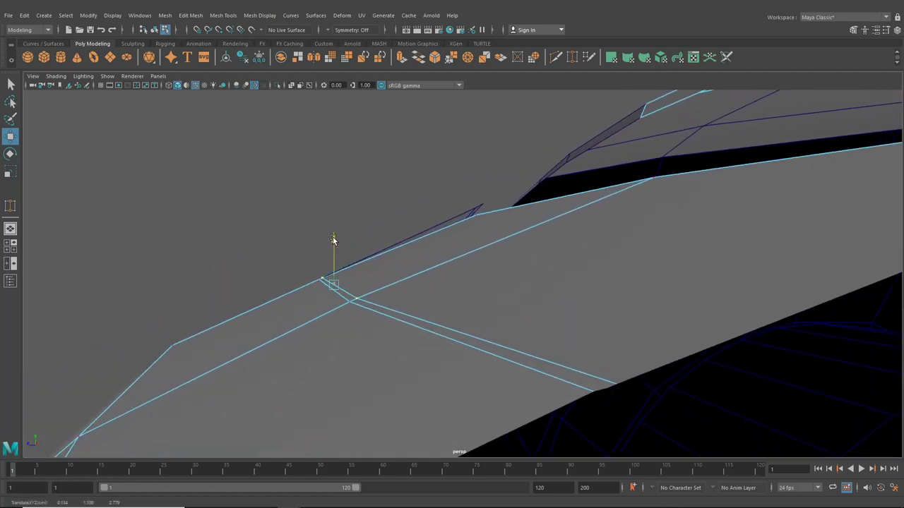
scroll(405, 288, "down", 5)
left_click_drag(405, 289, 535, 307, "alt")
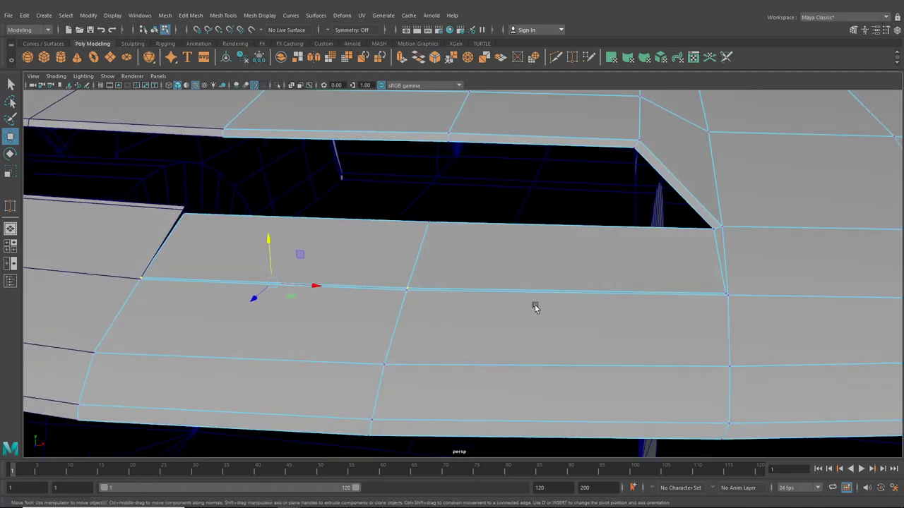
right_click_drag(546, 239, 544, 261)
left_click(563, 251)
left_click(392, 246, "shift")
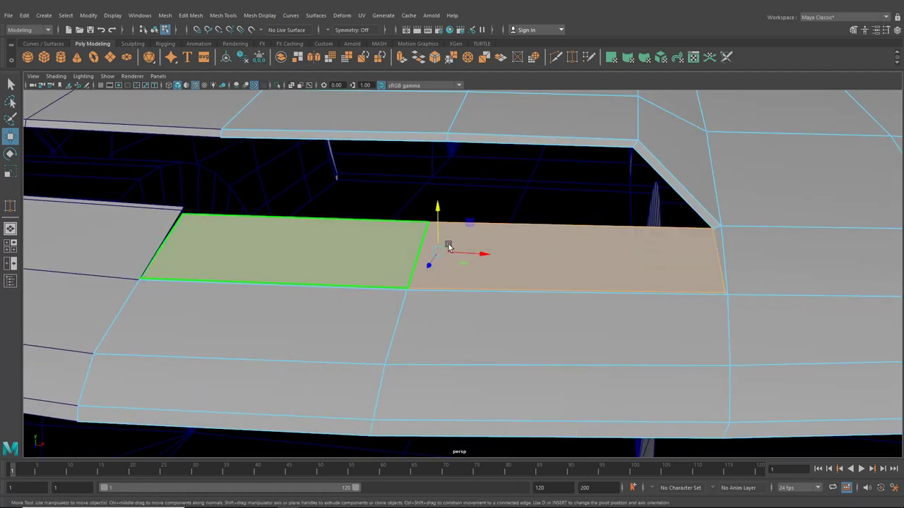
scroll(450, 247, "down", 4)
mouse_move(452, 249)
left_mouse_down("alt")
mouse_move(478, 270)
mouse_move(445, 236)
left_mouse_up("alt")
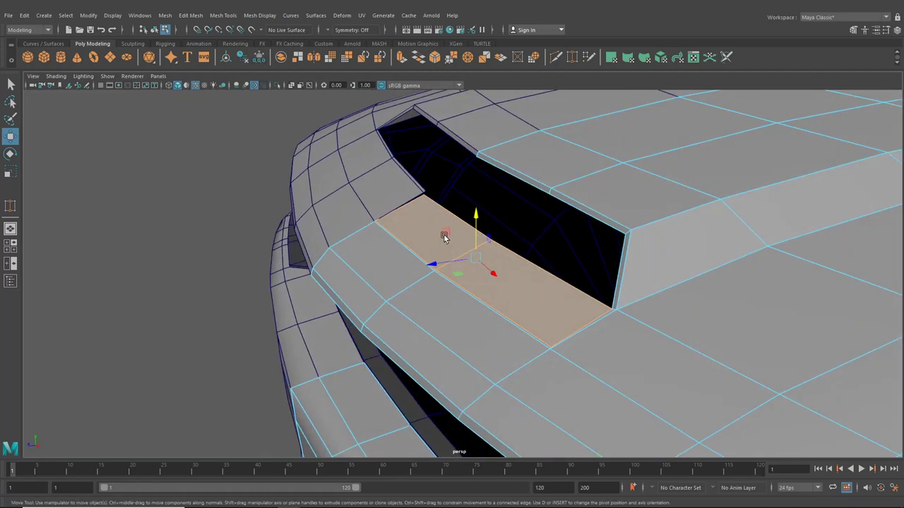
left_click(167, 16)
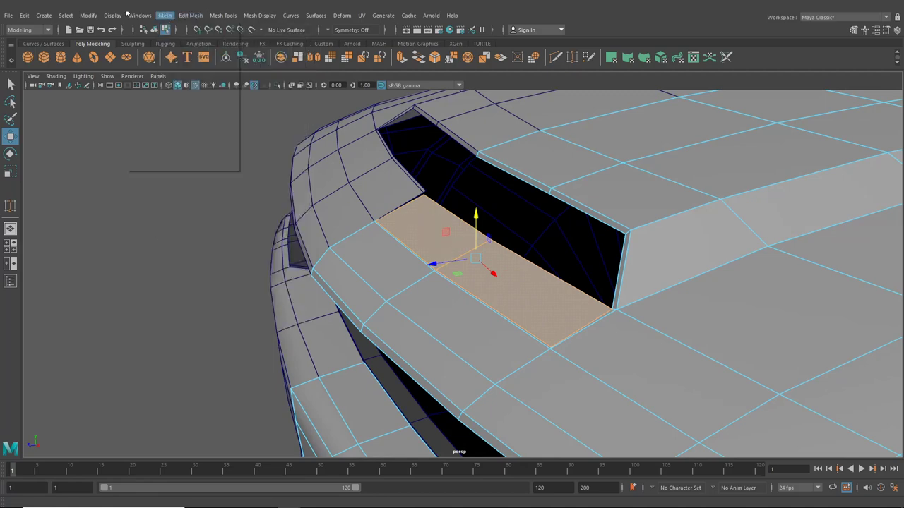
mouse_move(113, 16)
left_click(109, 276)
Select the rear, side and front border edges of the scoop opening's right half and extrude them.
left_click_drag(412, 340, 506, 303, "alt")
right_click_drag(397, 186, 396, 163)
left_click(397, 186)
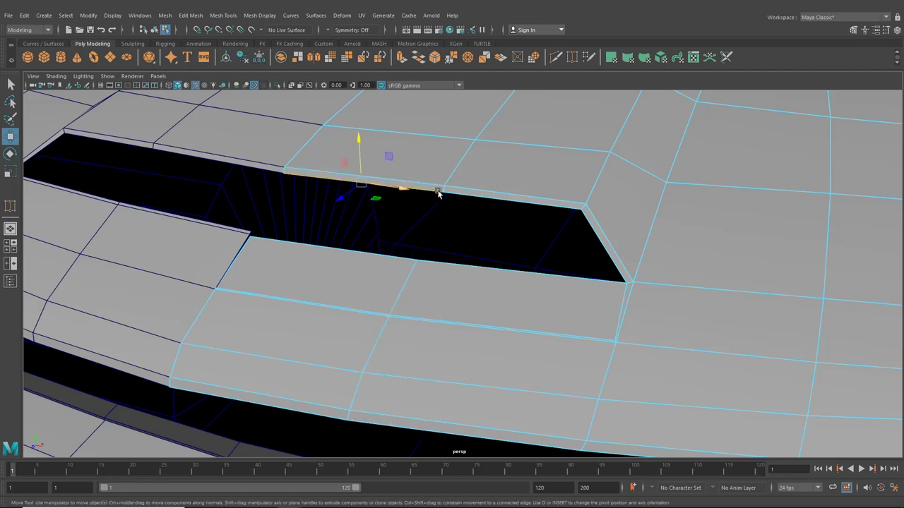
left_click(560, 207, "shift")
left_click(596, 240, "shift")
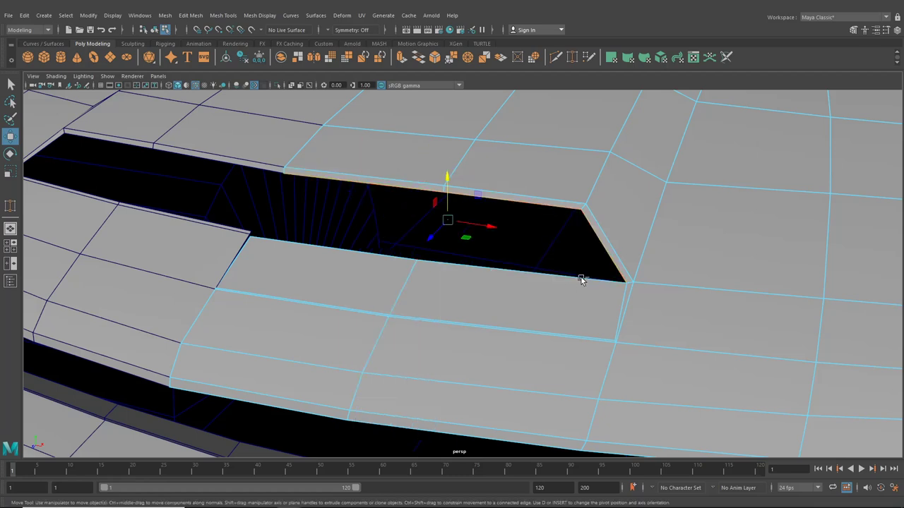
left_click(566, 280, "shift")
left_click(388, 260, "shift")
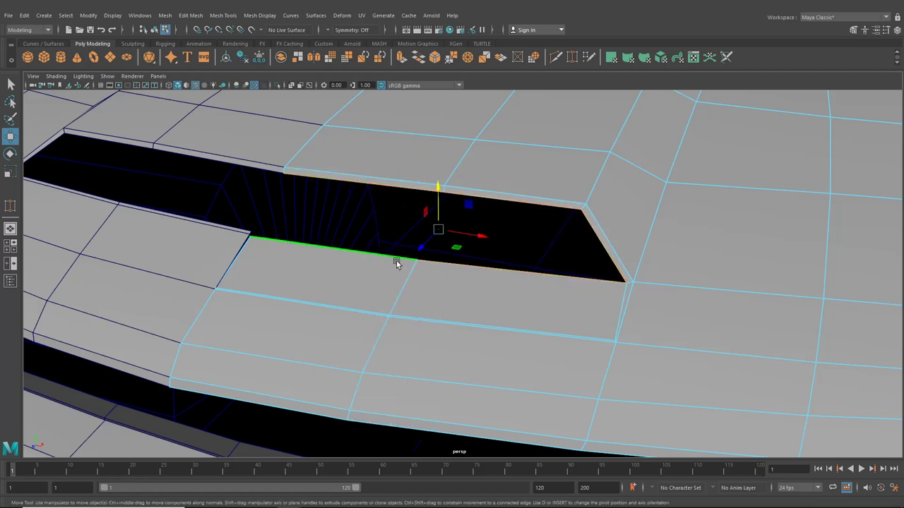
key("ctrl+e")
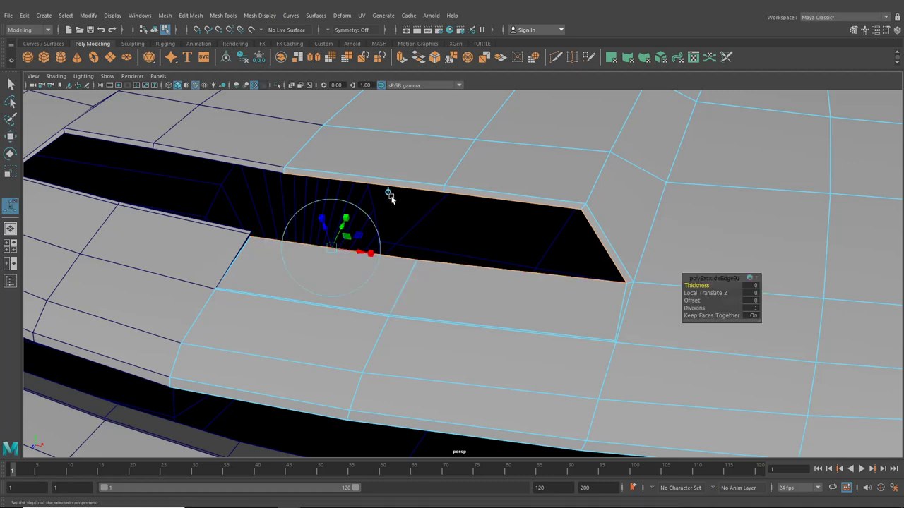
Switch the extrusion to world axes and push the extruded border edges backward into the scoop opening.
left_click(389, 193)
left_click_drag(397, 206, 497, 219, "alt")
left_click_drag(485, 250, 682, 226, "alt")
middle_click_drag(576, 241, 626, 230, "alt")
scroll(626, 231, "up", 2)
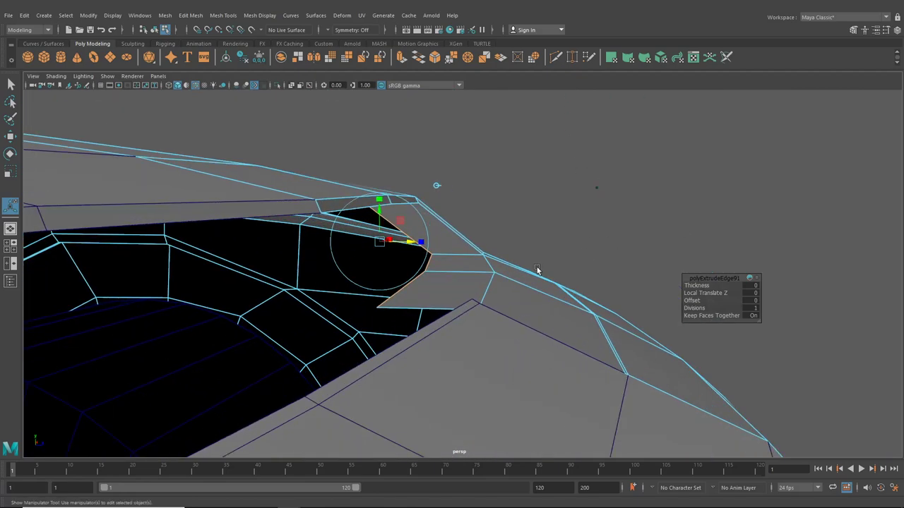
left_click_drag(537, 268, 500, 284, "alt")
middle_click_drag(457, 241, 483, 241, "alt")
left_click_drag(456, 242, 448, 243)
mouse_move(447, 244)
left_mouse_down("alt")
mouse_move(458, 243)
mouse_move(447, 245)
left_mouse_up("alt")
left_click_drag(447, 244, 426, 233, "alt")
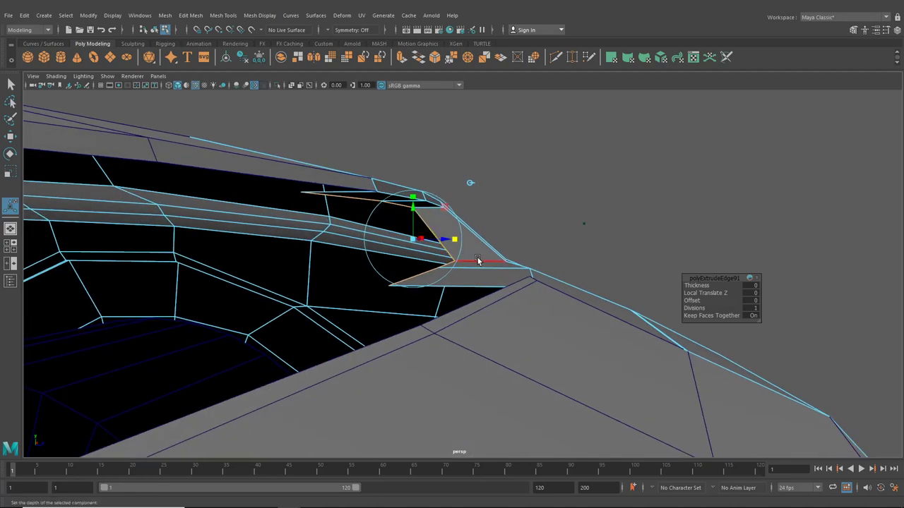
left_click_drag(478, 260, 395, 269, "alt")
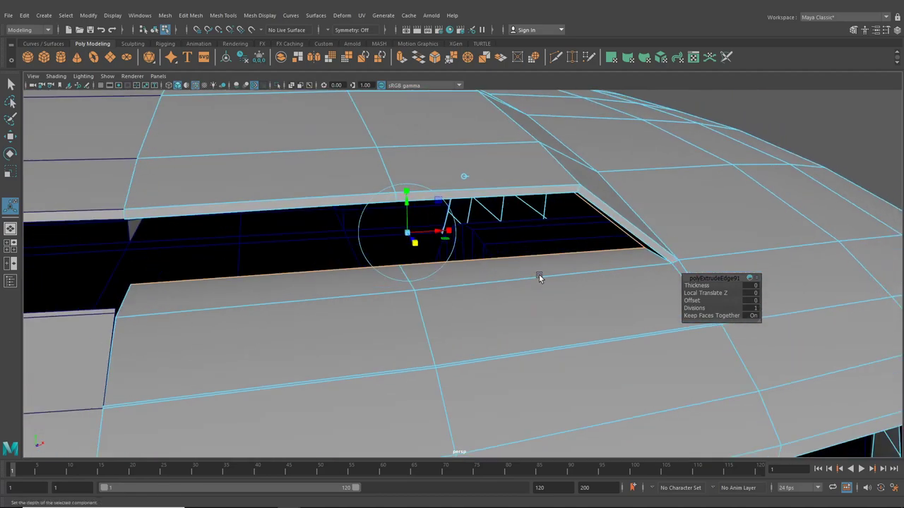
Select the two inner edges of the extruded front lip, raise them slightly and fine-tune their position along the car's length.
mouse_move(544, 257)
left_mouse_down("alt")
mouse_move(551, 260)
mouse_move(543, 257)
left_mouse_up("alt")
left_click(543, 256)
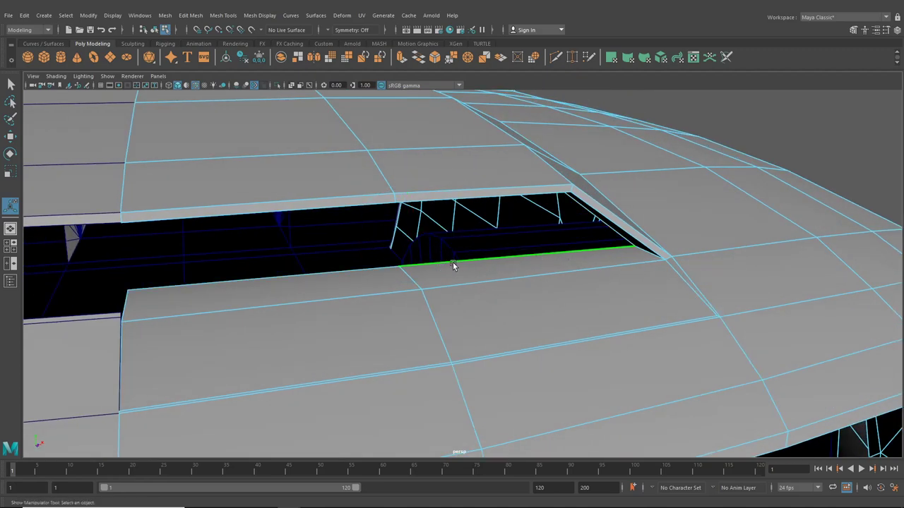
left_click(370, 269, "shift")
left_click_drag(418, 282, 463, 276, "alt")
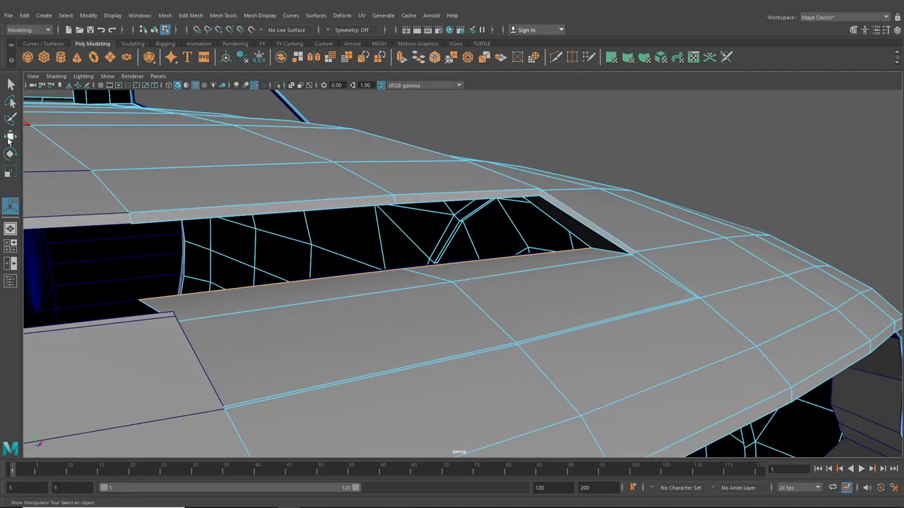
left_click(10, 138)
left_click_drag(407, 226, 425, 216)
mouse_move(530, 257)
left_mouse_down("alt")
mouse_move(517, 254)
mouse_move(537, 254)
left_mouse_up("alt")
left_click_drag(430, 219, 430, 216)
left_click_drag(468, 258, 476, 260)
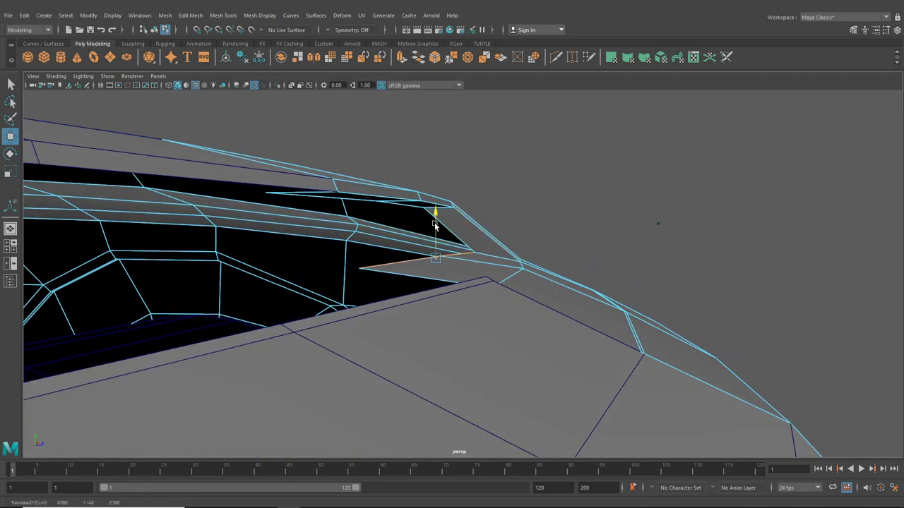
left_click_drag(435, 225, 275, 275)
Move the outer end vertex of the front lip's inner edge slightly sideways across the car.
left_click_drag(416, 237, 405, 220, "alt")
left_click_drag(473, 206, 575, 196)
right_click_drag(574, 208, 534, 208)
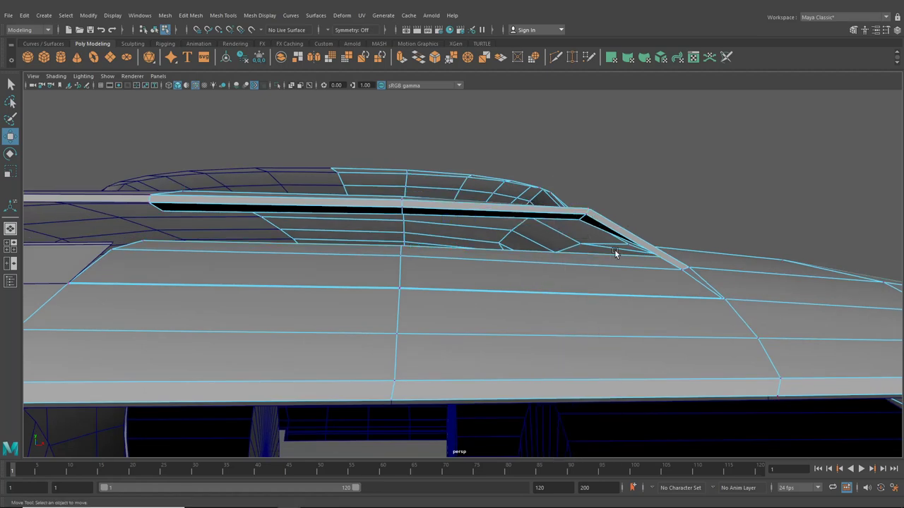
mouse_move(617, 252)
left_mouse_down("alt")
mouse_move(645, 260)
mouse_move(624, 261)
left_mouse_up("alt")
left_click(644, 259)
mouse_move(698, 258)
left_mouse_down()
mouse_move(668, 265)
mouse_move(689, 248)
left_mouse_up()
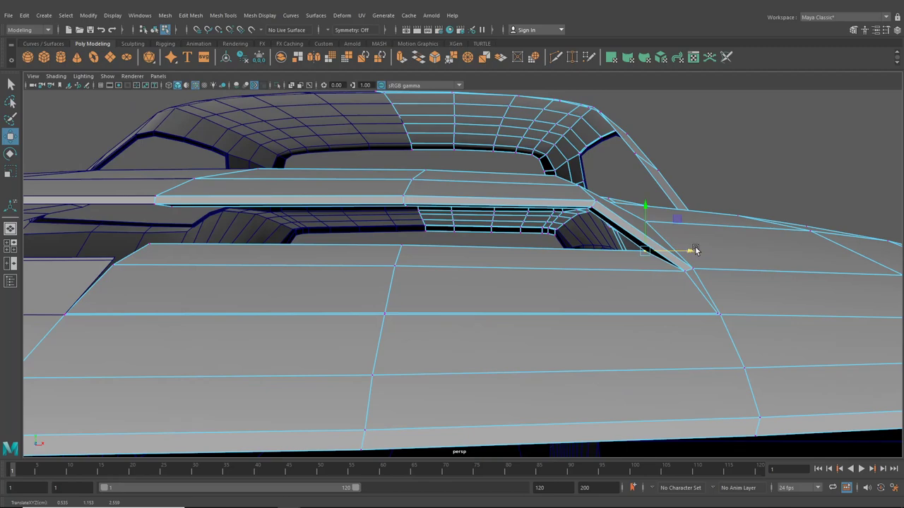
Extract the four front strip faces and the extruded side and rear lip faces of the scoop opening from the body mesh.
scroll(678, 253, "down", 4)
left_click_drag(581, 268, 508, 269, "alt")
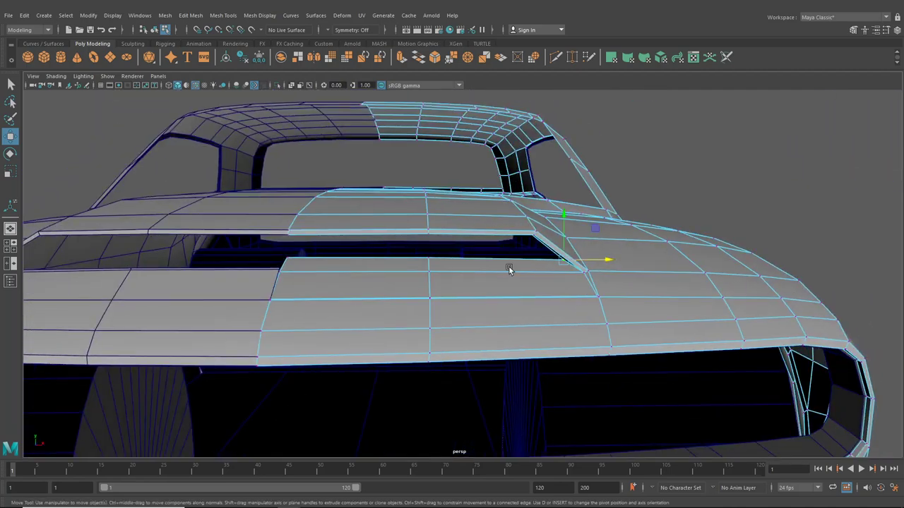
right_click_drag(500, 265, 500, 266)
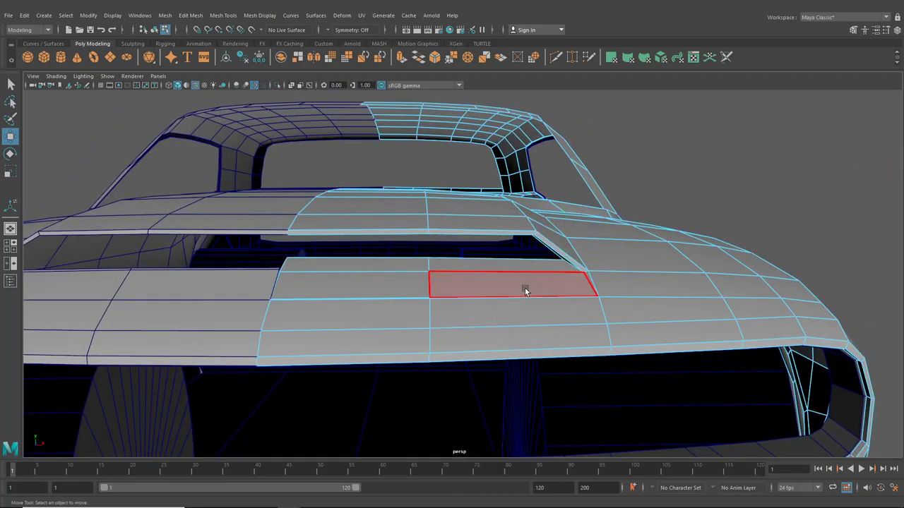
left_click(524, 290)
left_click(400, 281, "shift")
left_click(399, 265, "shift")
left_click(511, 266, "shift")
left_click_drag(519, 267, 568, 266, "alt")
scroll(567, 266, "up", 3)
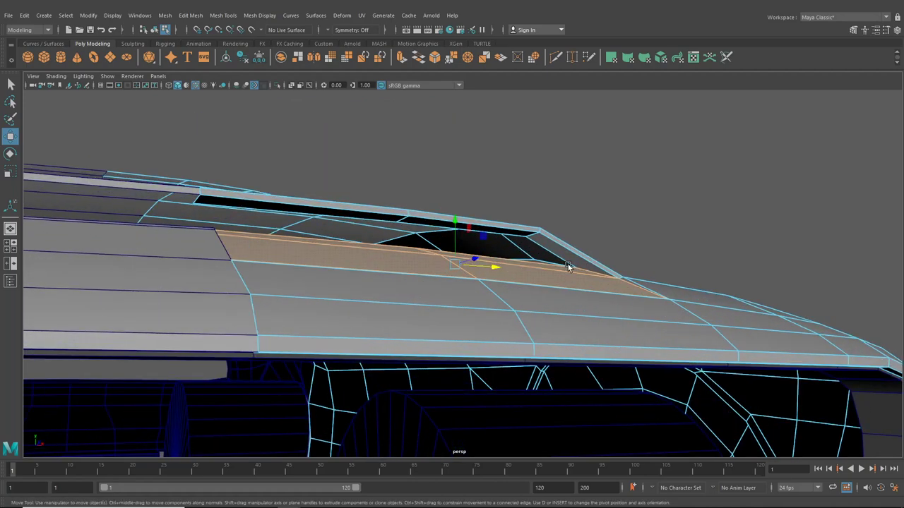
left_click(556, 252, "shift")
left_click(516, 232, "shift")
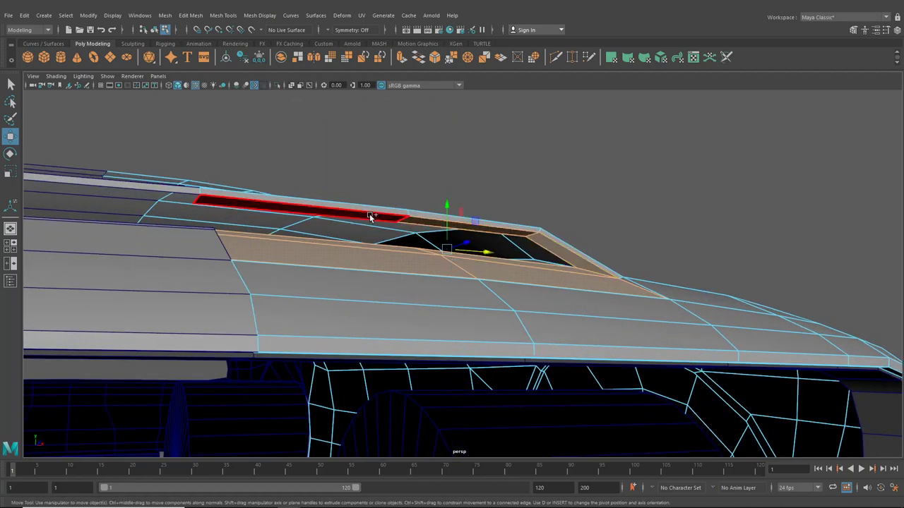
left_click(370, 214, "shift")
scroll(613, 312, "down", 3)
left_click_drag(612, 311, 571, 327, "alt")
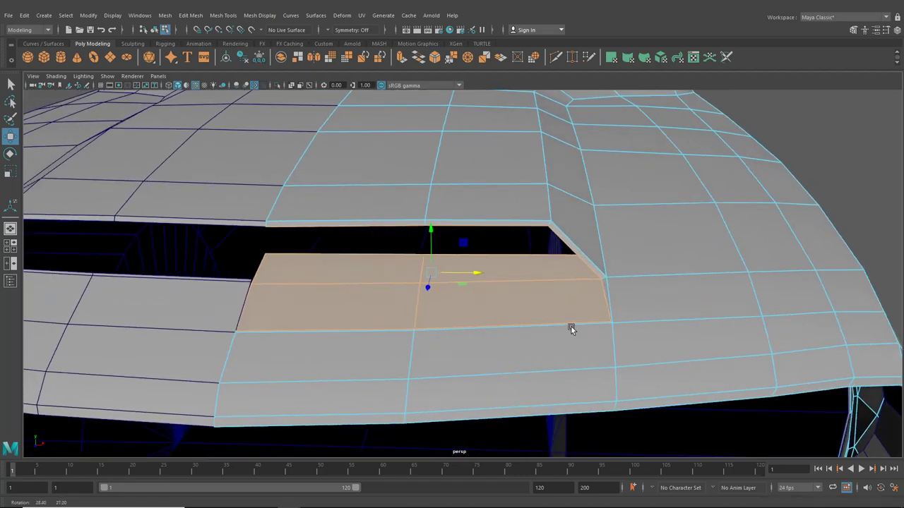
left_click(221, 16)
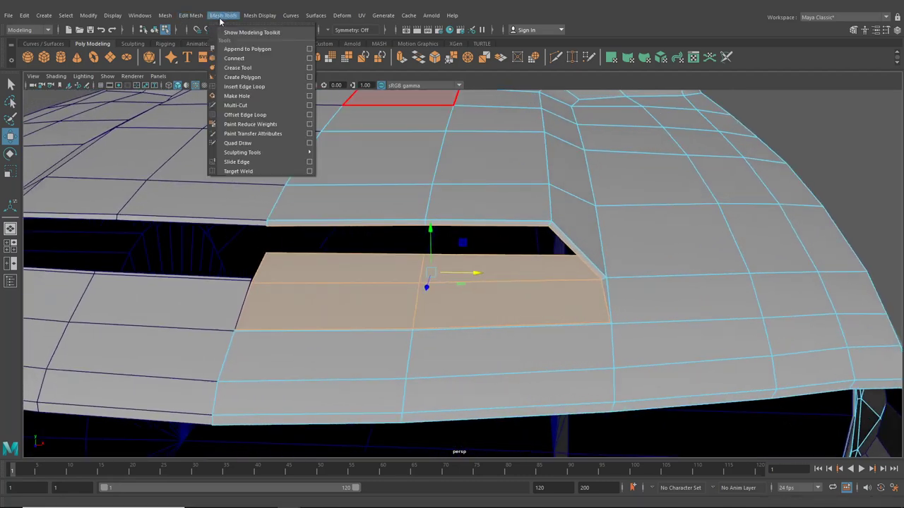
mouse_move(196, 17)
left_click(197, 279)
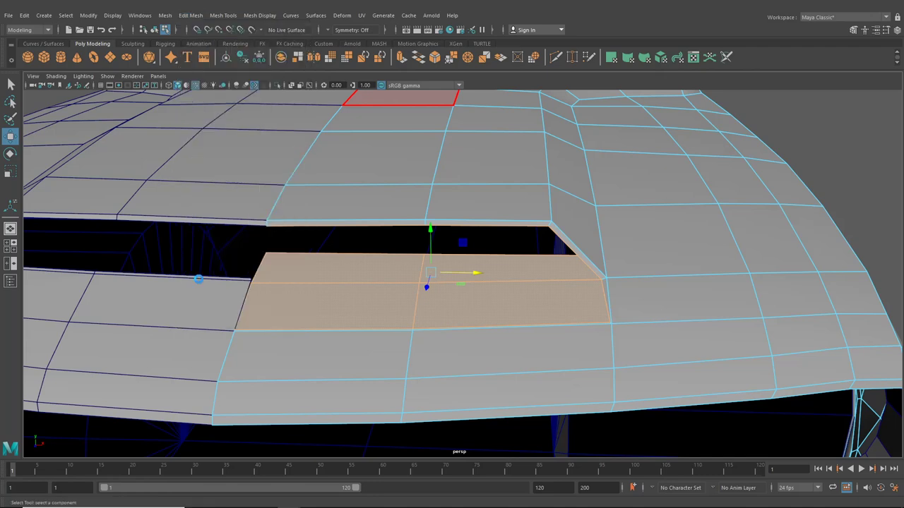
Return to object selection, select the car body and preview it smoothed, first alone and with its control cage.
left_click(164, 31)
left_click(154, 30)
left_click(410, 237)
left_click_drag(410, 220, 488, 315, "alt")
middle_click_drag(488, 314, 518, 271, "alt")
scroll(517, 270, "up", 2)
left_click(521, 284)
scroll(520, 283, "up", 1)
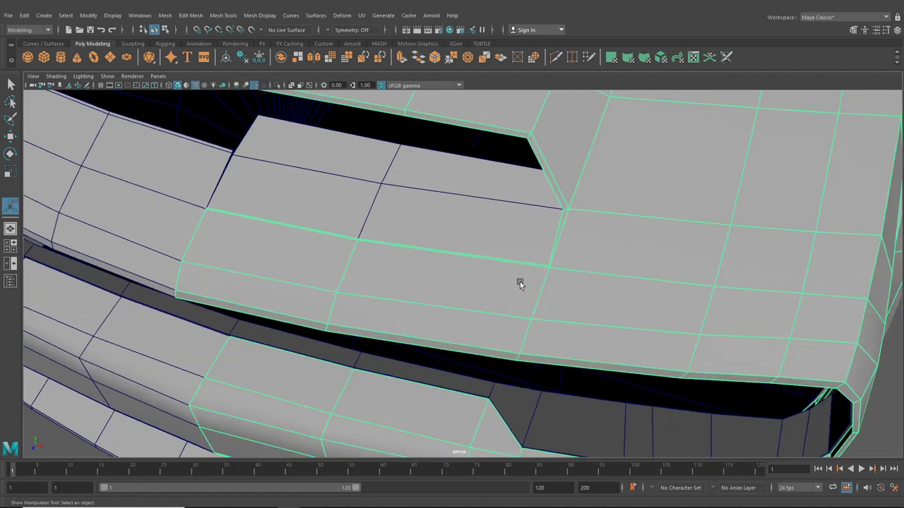
key("3")
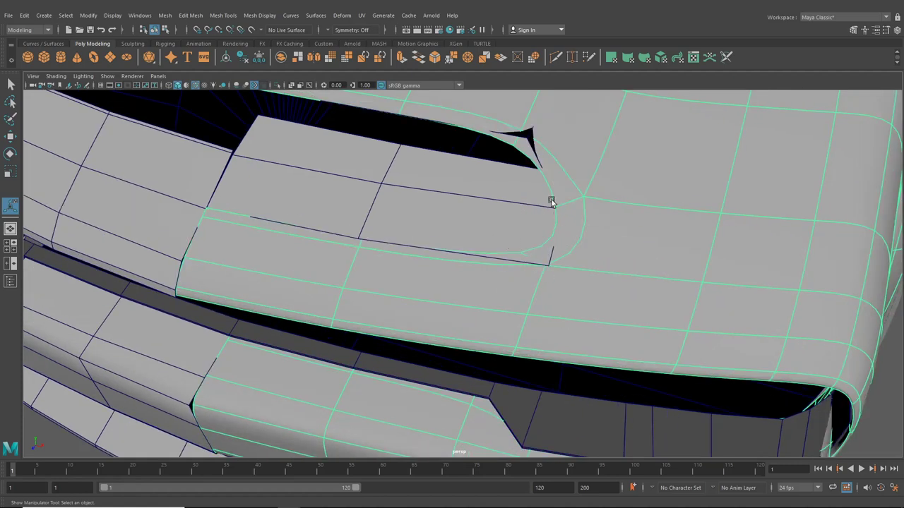
key("2")
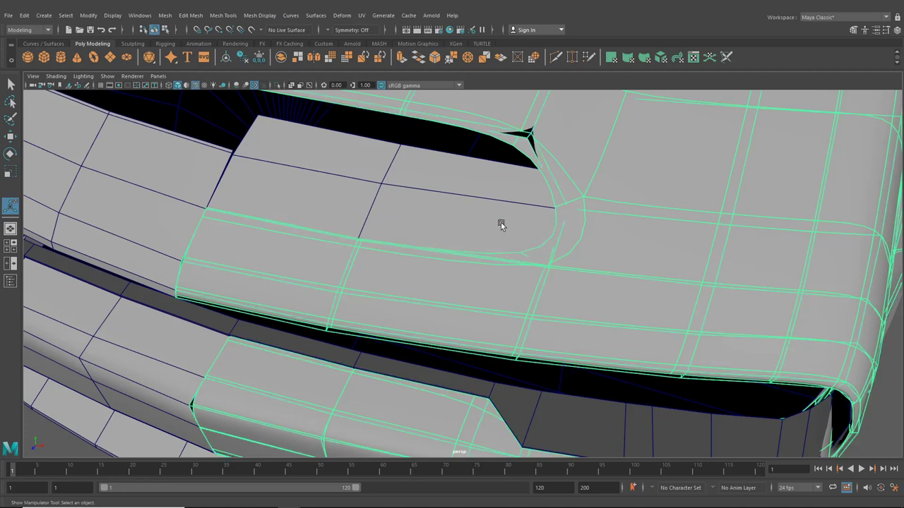
Preview the separated scoop faces and the car body smoothed in turn, returning each to its unsmoothed display.
key("1")
left_click(500, 224)
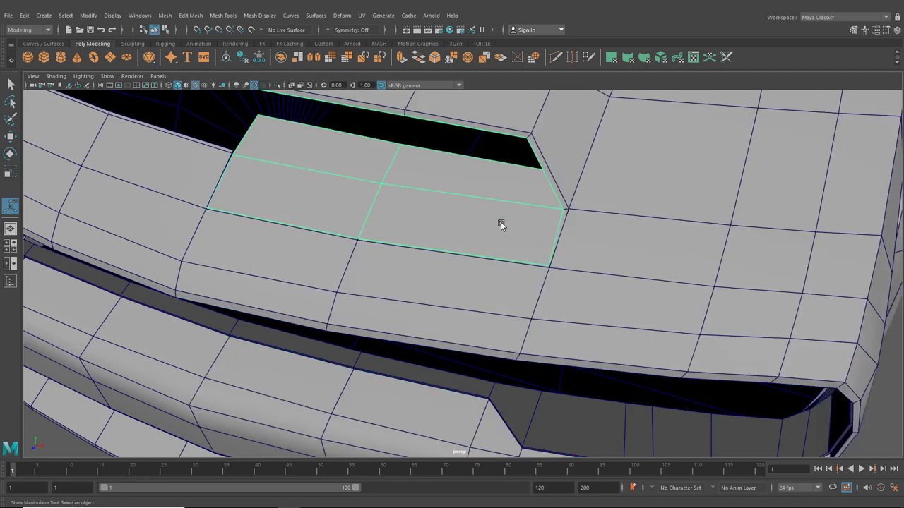
key("3")
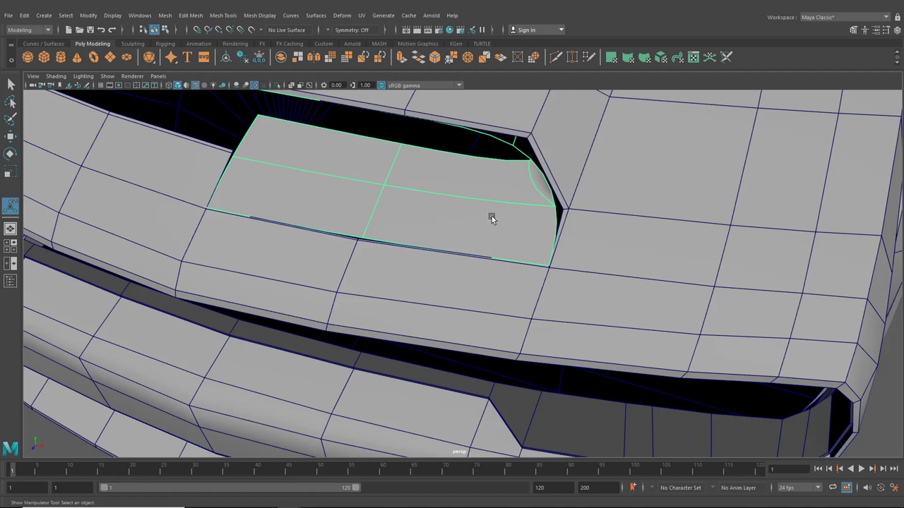
key("1")
left_click(572, 277)
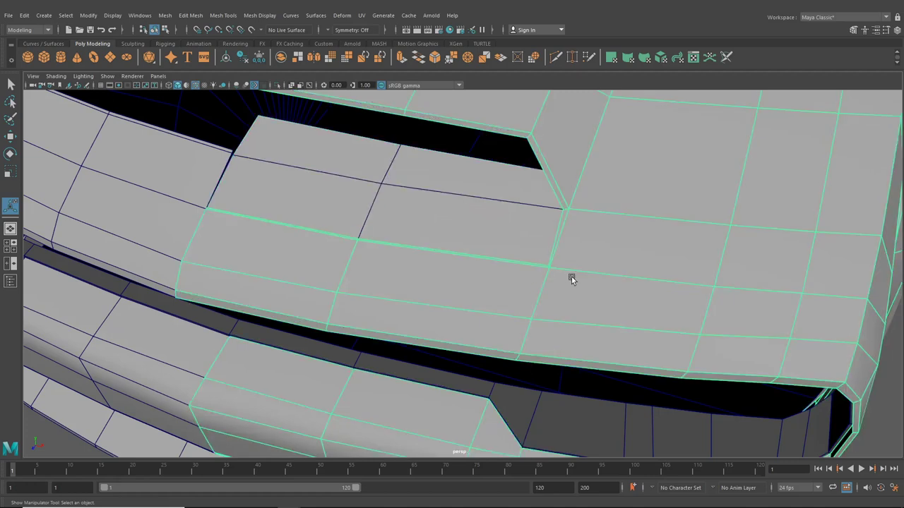
key("3")
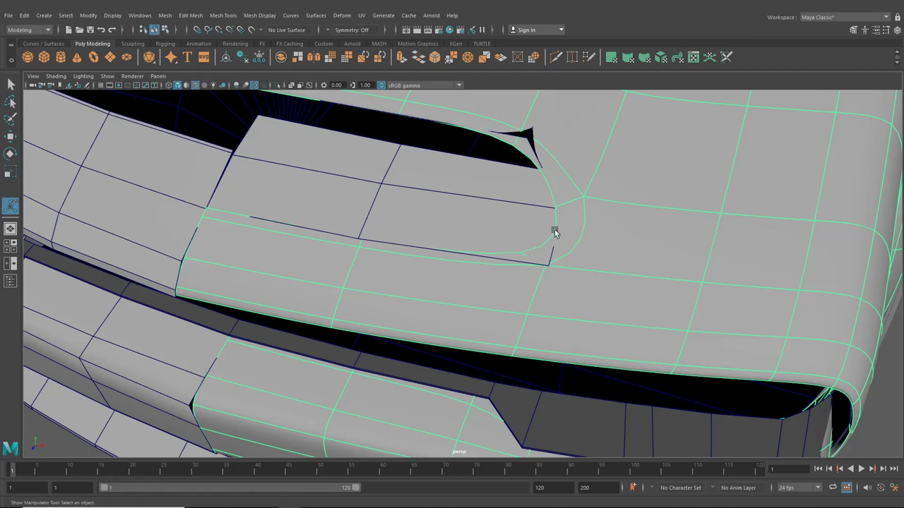
key("1")
Isolate the car body and select only the rear and angled side border edges of the scoop opening's lip.
left_click_drag(554, 250, 644, 209, "alt")
scroll(587, 211, "up", 4)
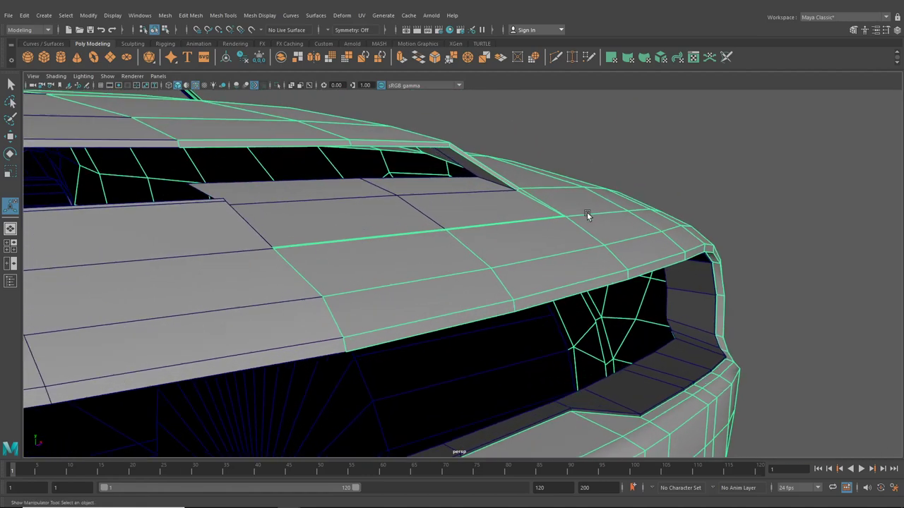
left_click_drag(413, 176, 424, 154, "alt")
middle_click_drag(425, 154, 452, 210, "alt")
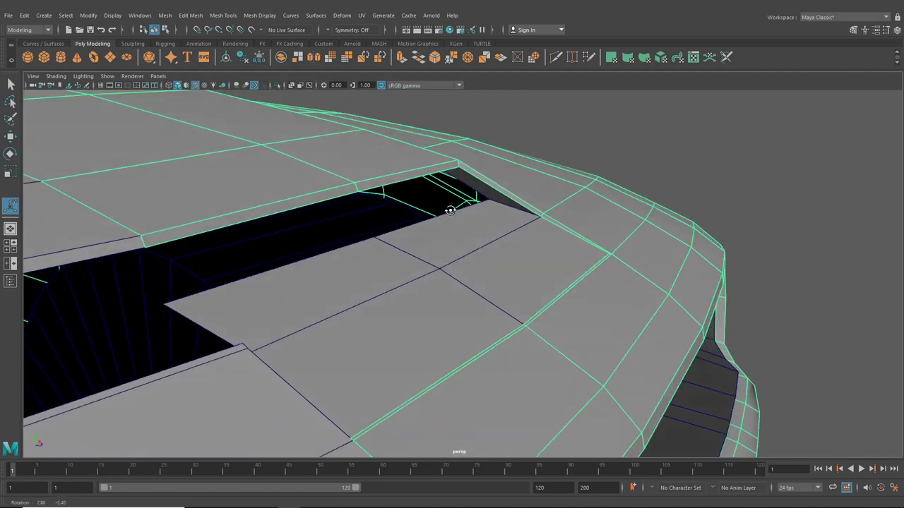
left_click_drag(452, 210, 403, 171, "alt")
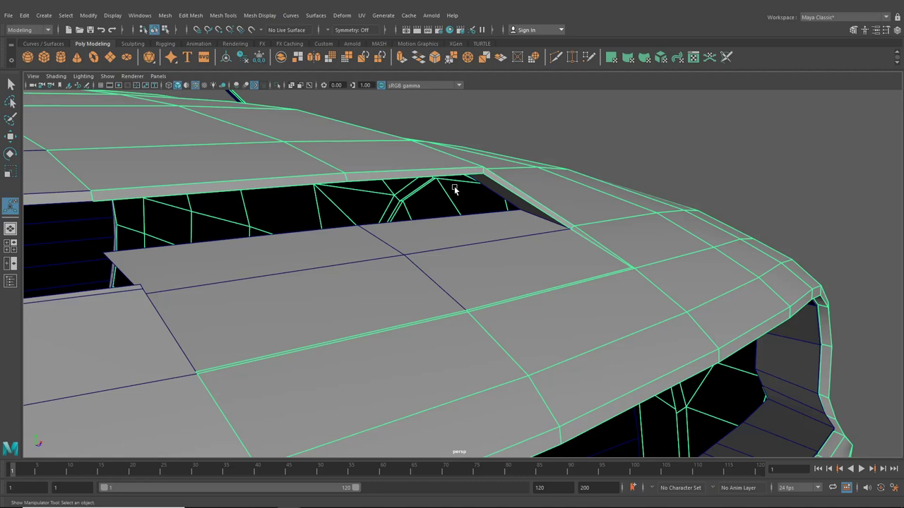
left_click(276, 86)
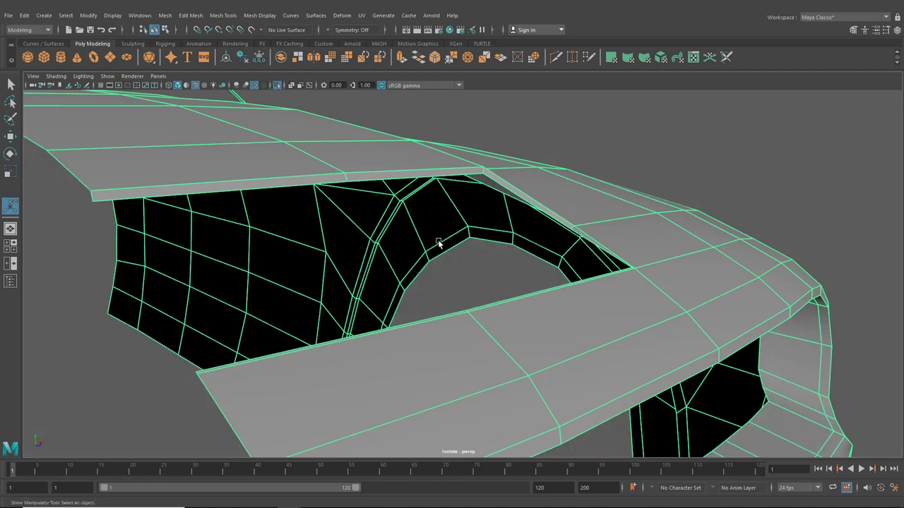
left_click_drag(405, 236, 377, 228, "alt")
right_click_drag(361, 176, 360, 151)
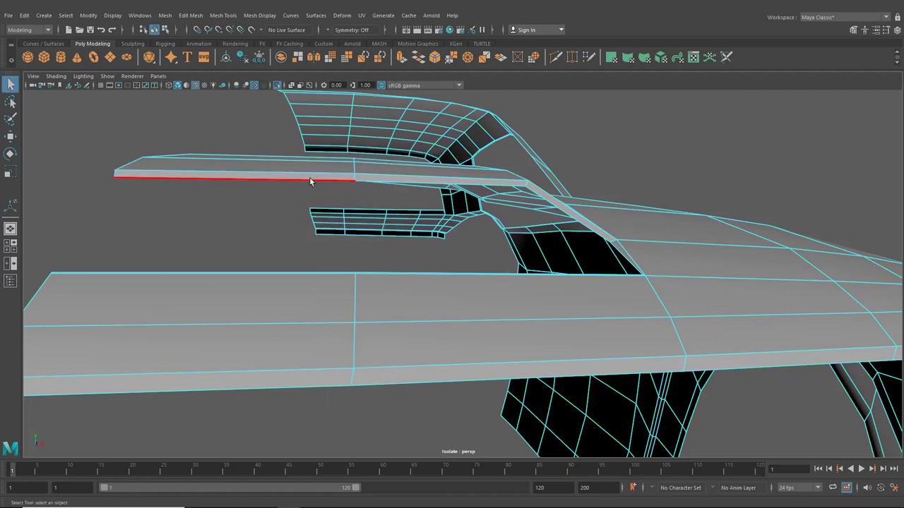
left_click(309, 178)
left_click_drag(310, 179, 285, 300, "alt")
left_click(284, 310, "shift")
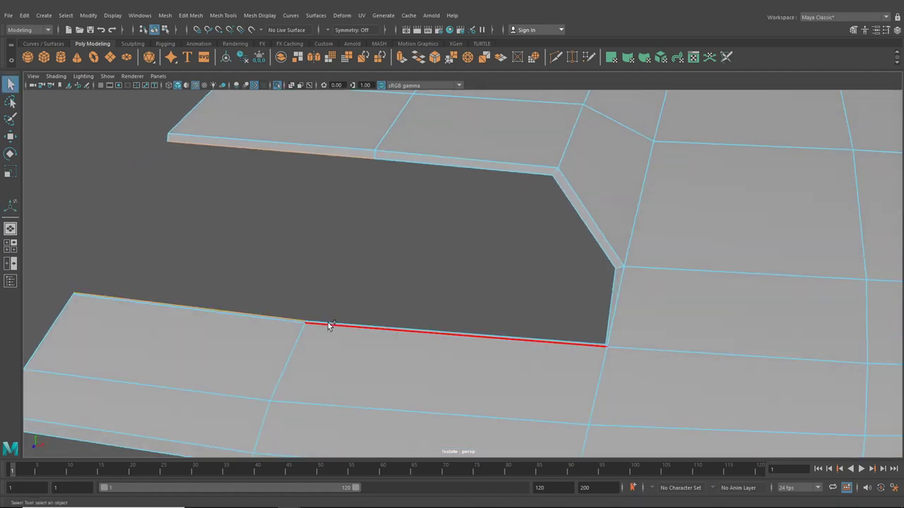
left_click_drag(514, 175, 570, 334, "alt")
left_click(592, 230, "ctrl")
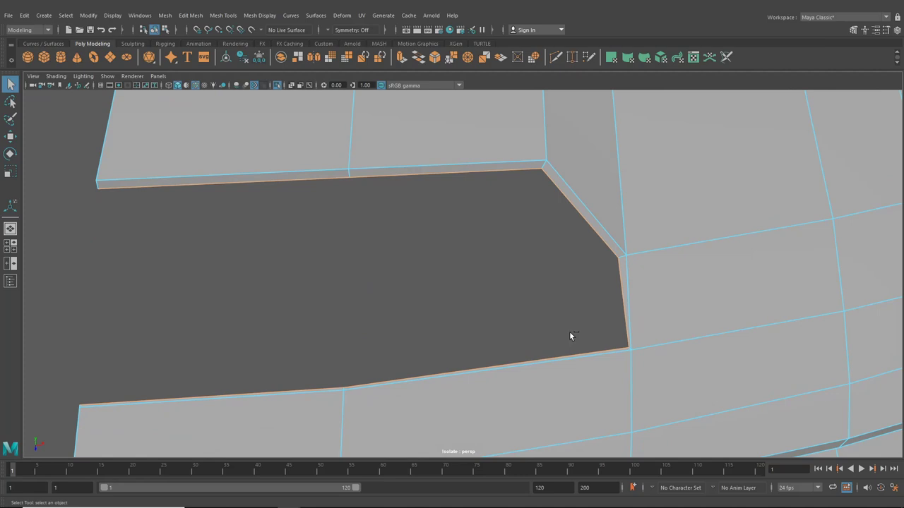
left_click(425, 371, "ctrl")
left_click_drag(393, 389, 480, 349, "alt")
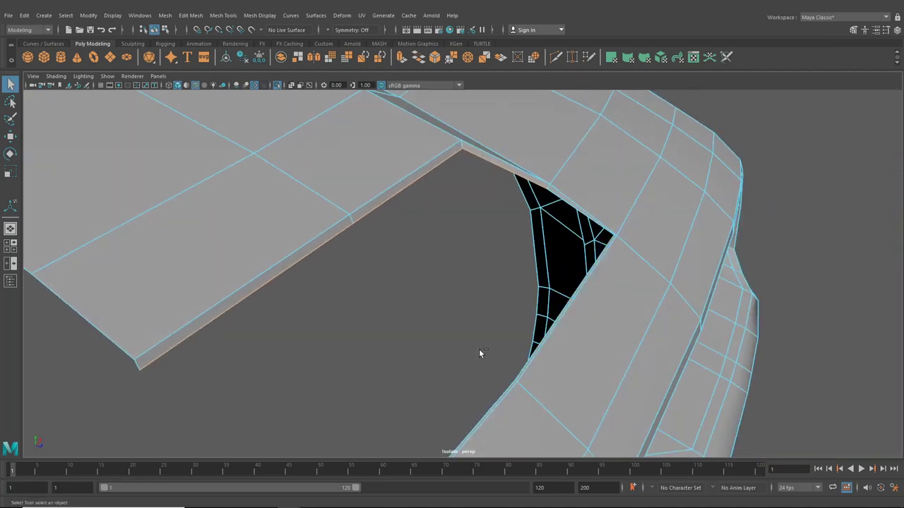
Try to extrude the selected lip edges in world axes underneath the hood, show the whole car again and undo the extrusion.
key("ctrl+e")
left_click(565, 111)
left_click_drag(495, 182, 451, 178, "alt")
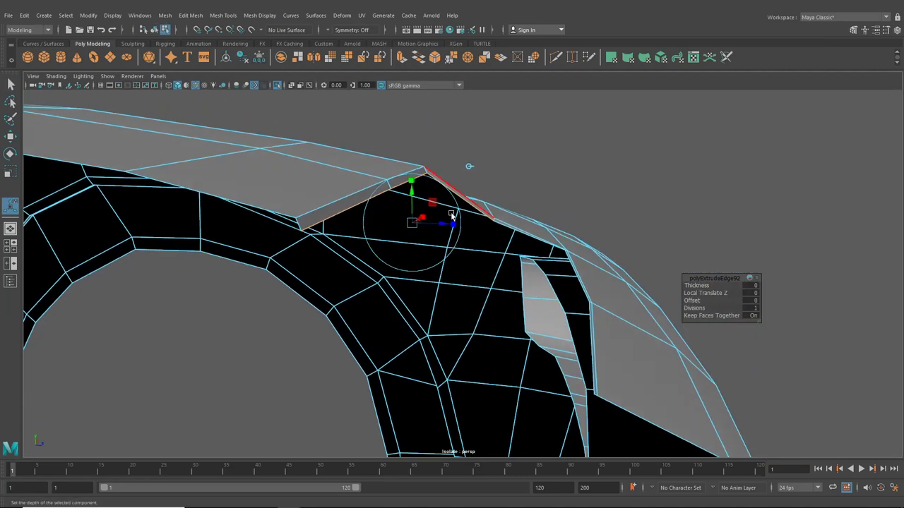
left_click_drag(441, 224, 417, 225)
mouse_move(415, 226)
left_mouse_down("alt")
mouse_move(428, 221)
mouse_move(420, 217)
left_mouse_up("alt")
left_click_drag(433, 206, 330, 218)
left_click_drag(504, 237, 566, 228, "alt")
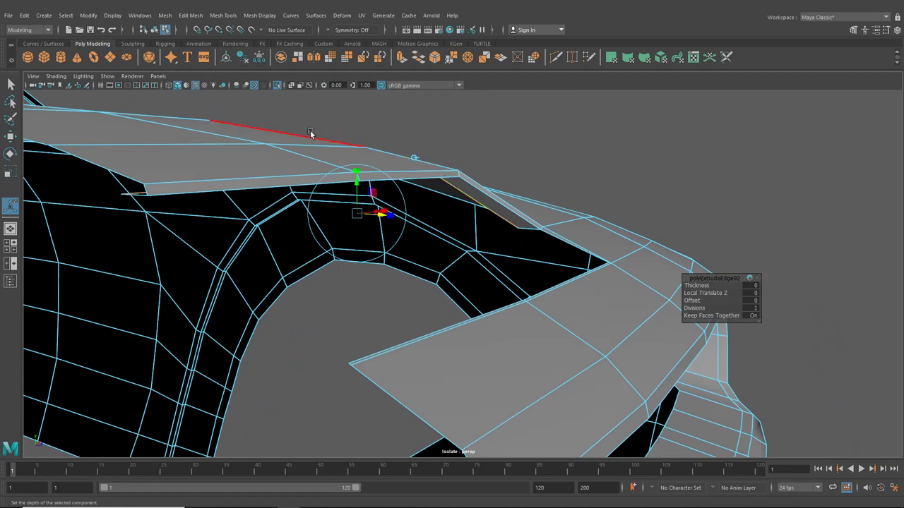
left_click(277, 87)
left_click_drag(292, 129, 340, 134, "alt")
left_click_drag(402, 181, 406, 177)
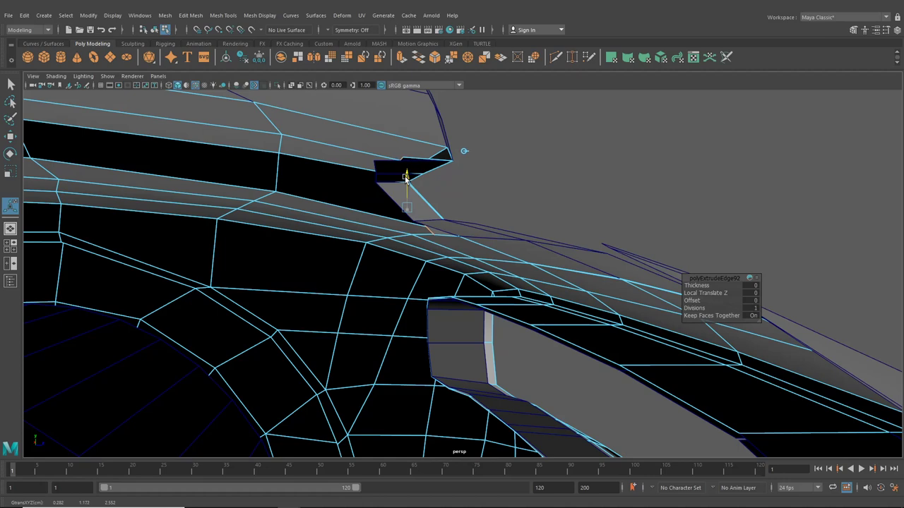
left_click_drag(439, 207, 353, 215)
key("ctrl+z")
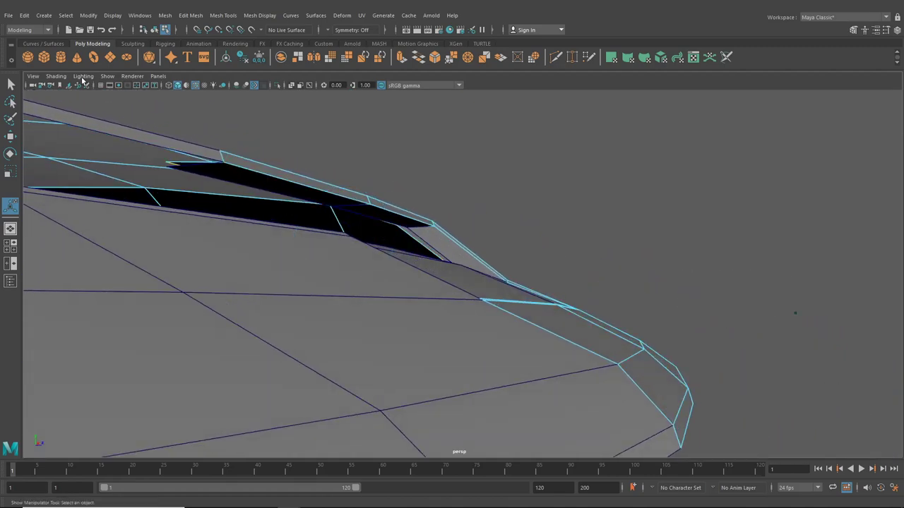
Select the separated scoop mesh and lower its rear edge vertices slightly below the hood lip.
left_click(155, 32)
left_click_drag(250, 174, 353, 275, "alt")
left_click(360, 276)
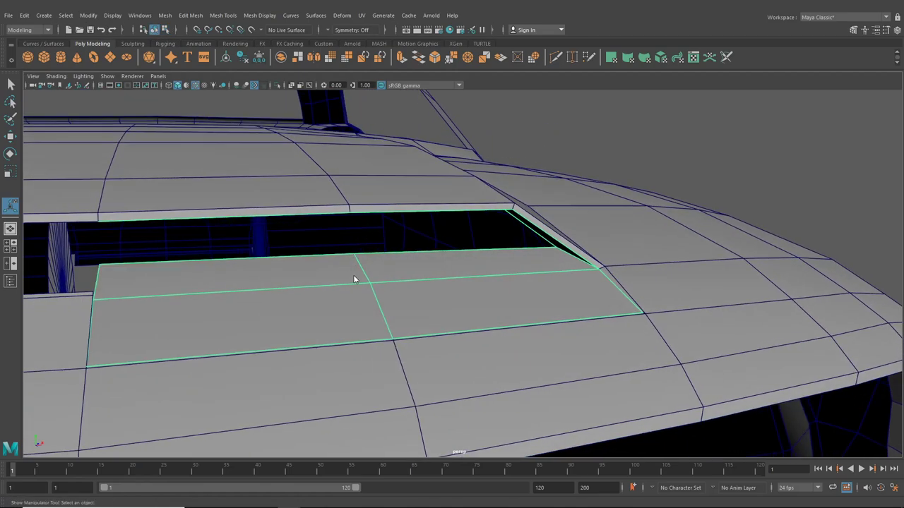
right_click_drag(353, 275, 304, 238)
left_click_drag(162, 227, 133, 217, "alt")
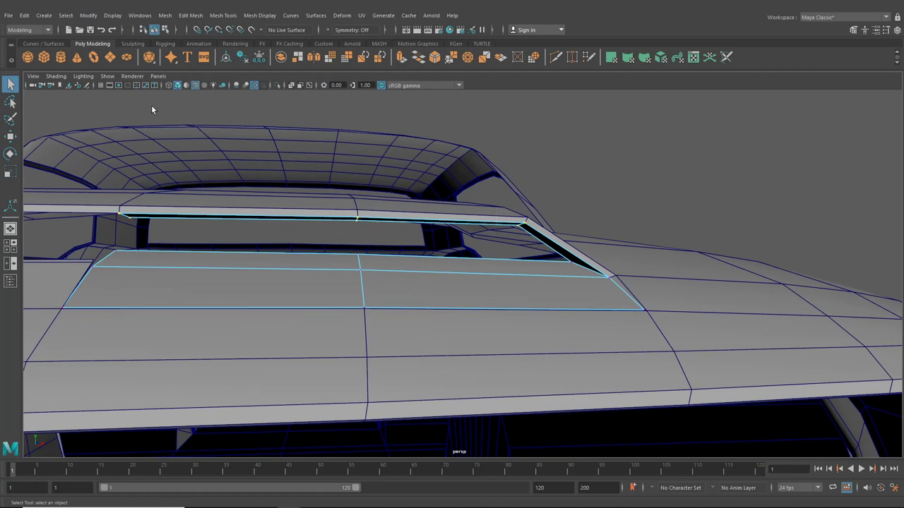
left_click(9, 135)
left_click_drag(448, 224, 410, 227, "alt")
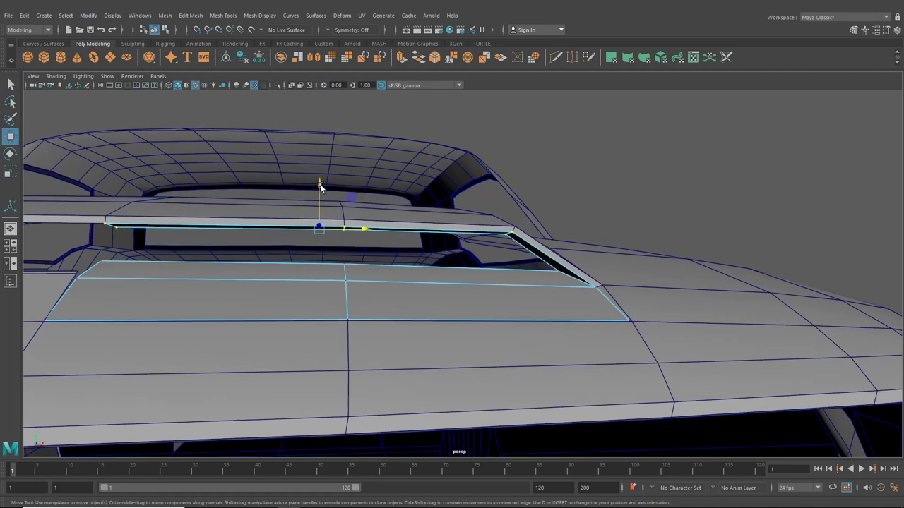
left_click_drag(321, 186, 569, 250)
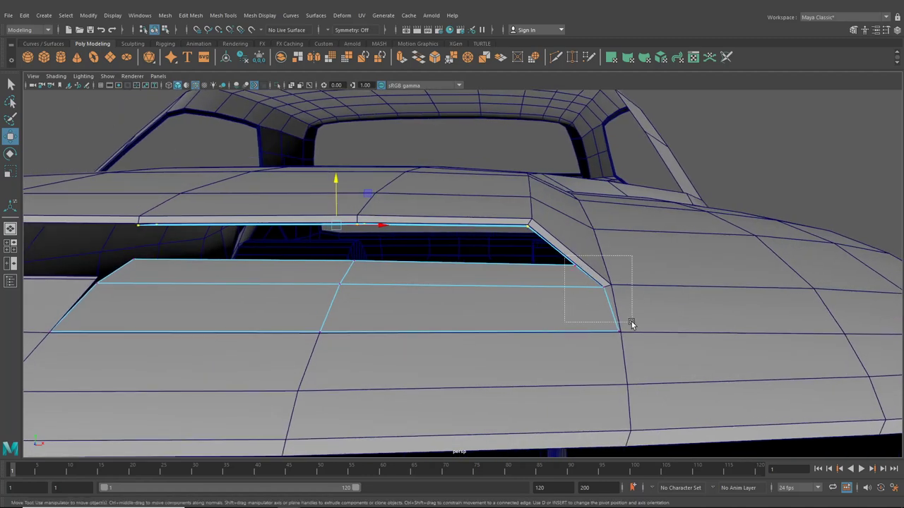
Move the outer side vertices of the separated scoop mesh slightly inward across the car.
left_click_drag(635, 343, 638, 349)
left_click_drag(638, 349, 631, 344, "alt")
left_click_drag(639, 302, 636, 302)
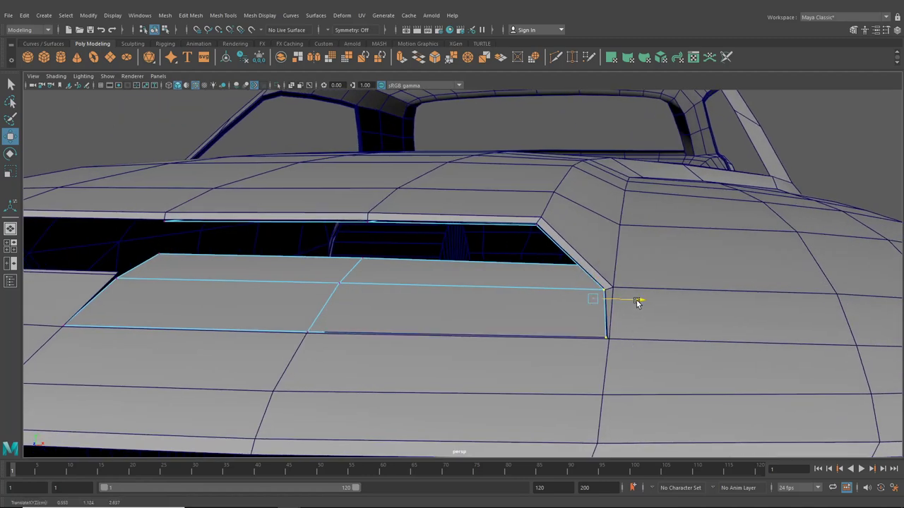
Select the front row of vertices of the separated scoop mesh and shift it slightly back from the body's edge.
left_click_drag(571, 326, 670, 387, "alt")
left_click_drag(343, 346, 476, 355, "shift")
left_click_drag(416, 387, 487, 338, "alt")
scroll(481, 337, "up", 5)
left_click_drag(404, 344, 448, 343)
Examine the gap between the separated scoop mesh and the hood opening from the front, side and above.
scroll(433, 338, "down", 4)
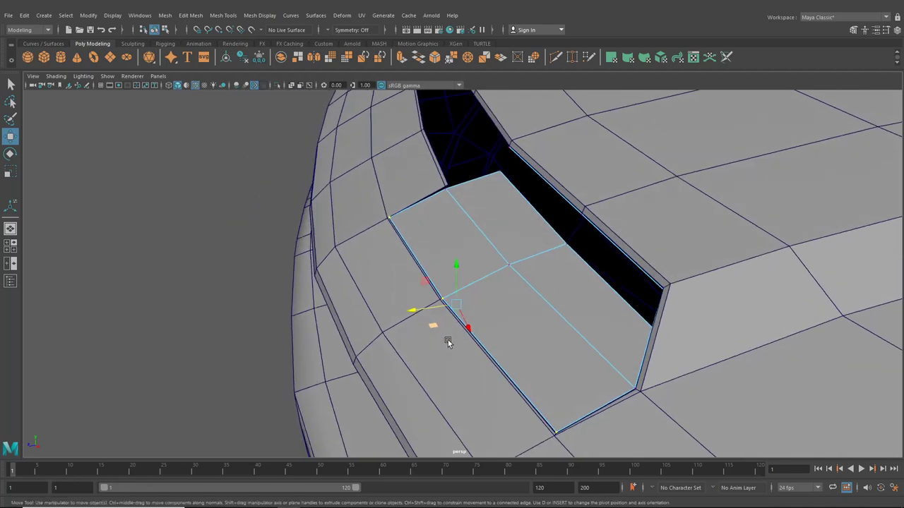
scroll(543, 339, "down", 1)
left_click_drag(543, 329, 642, 302, "alt")
scroll(562, 284, "up", 3)
middle_click_drag(562, 283, 569, 315, "alt")
scroll(535, 299, "up", 3)
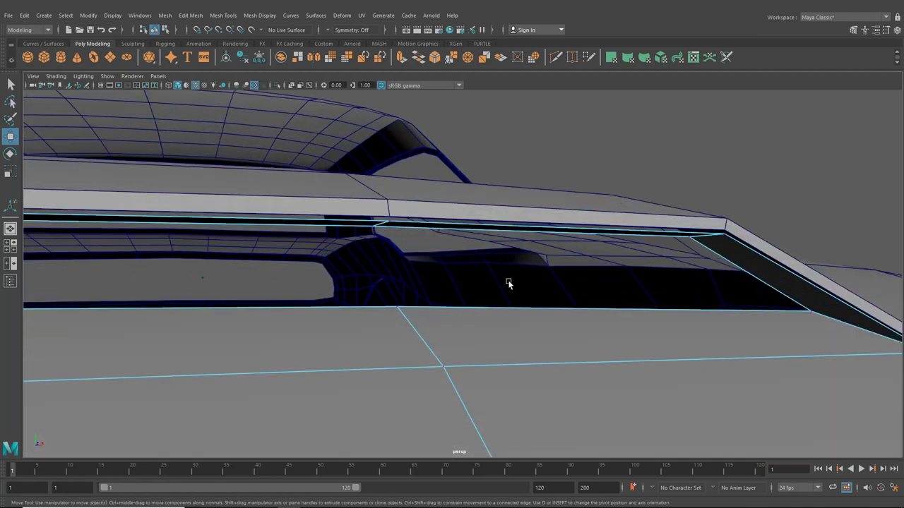
scroll(498, 279, "down", 1)
left_click_drag(498, 278, 480, 258, "alt")
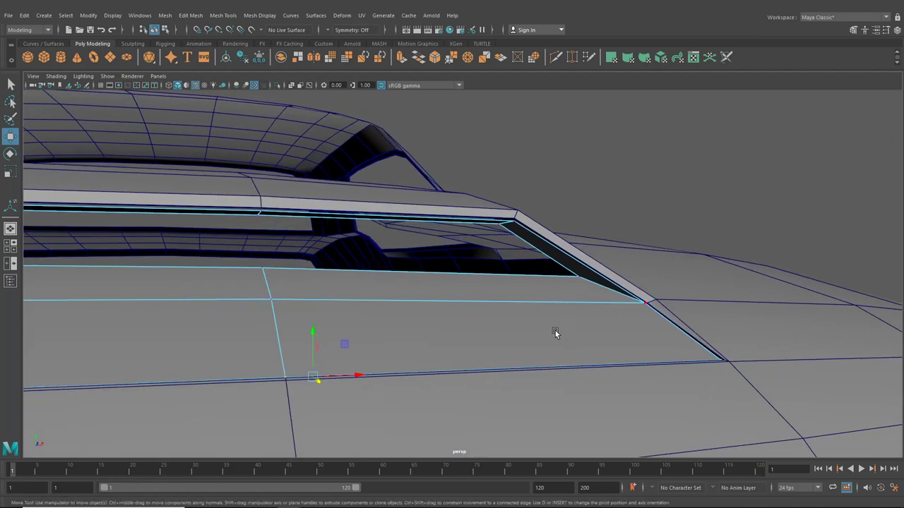
left_click_drag(556, 333, 536, 331, "alt")
left_click_drag(327, 346, 238, 374, "alt")
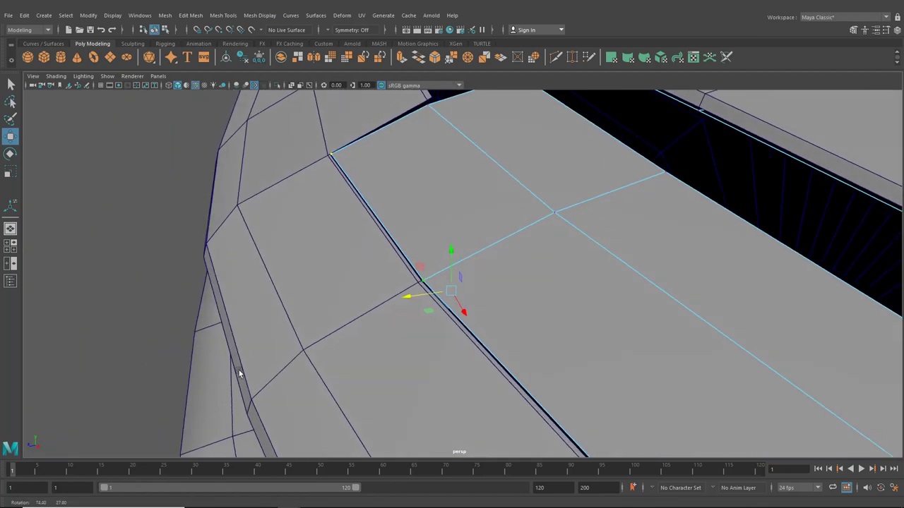
Select the outer border edges of the separated scoop mesh along its rear, angled side, outer end and front.
middle_click_drag(520, 237, 467, 270, "alt")
left_click_drag(445, 282, 510, 291, "alt")
right_click_drag(508, 239, 508, 213)
left_click(337, 190)
left_click(378, 190, "shift")
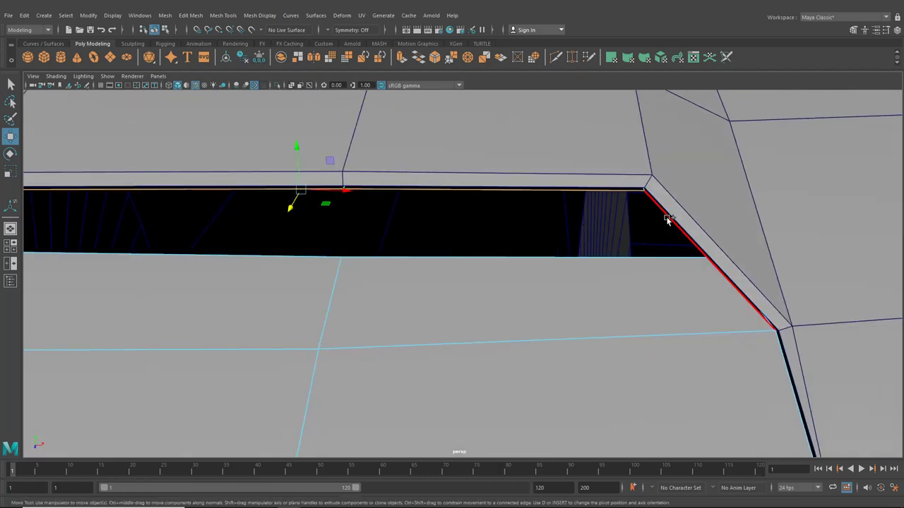
left_click(667, 218, "shift")
left_click(788, 367, "shift")
middle_click_drag(772, 410, 852, 242, "alt")
left_click(739, 285, "shift")
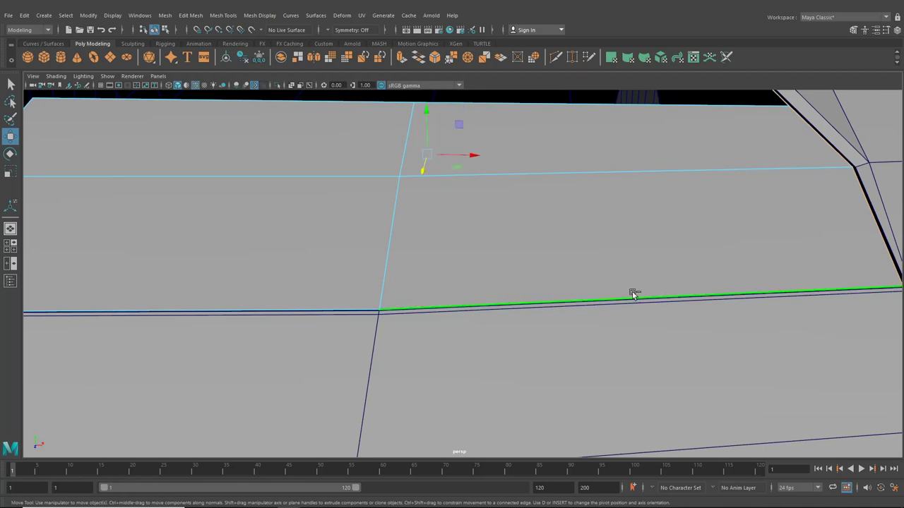
left_click(361, 310, "shift")
scroll(416, 327, "down", 4)
left_click_drag(416, 327, 429, 329, "alt")
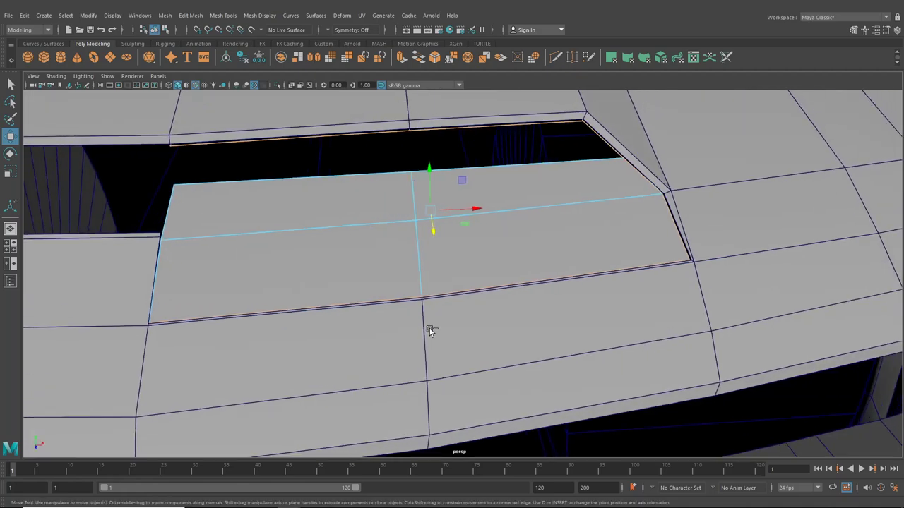
Extrude the selected scoop border edges straight up along the world vertical axis to form a wall.
key("ctrl+e")
left_click_drag(596, 242, 554, 251, "alt")
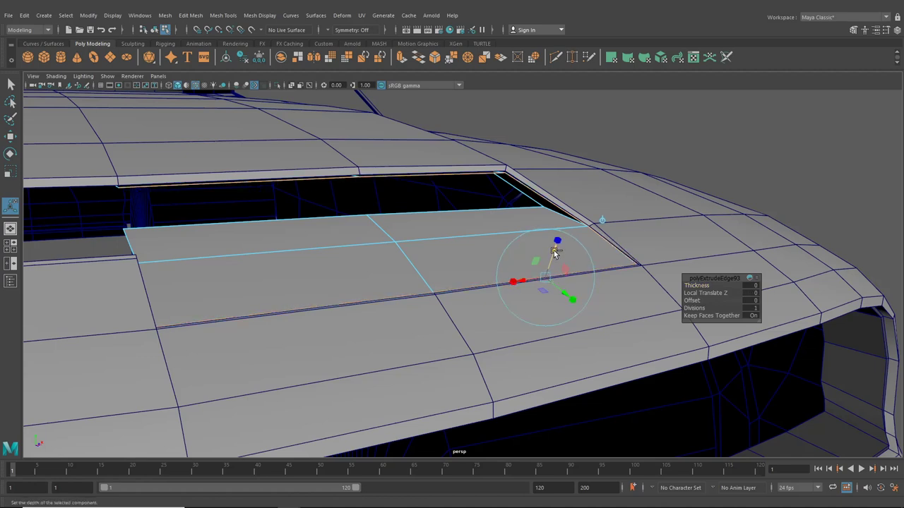
left_click(602, 222)
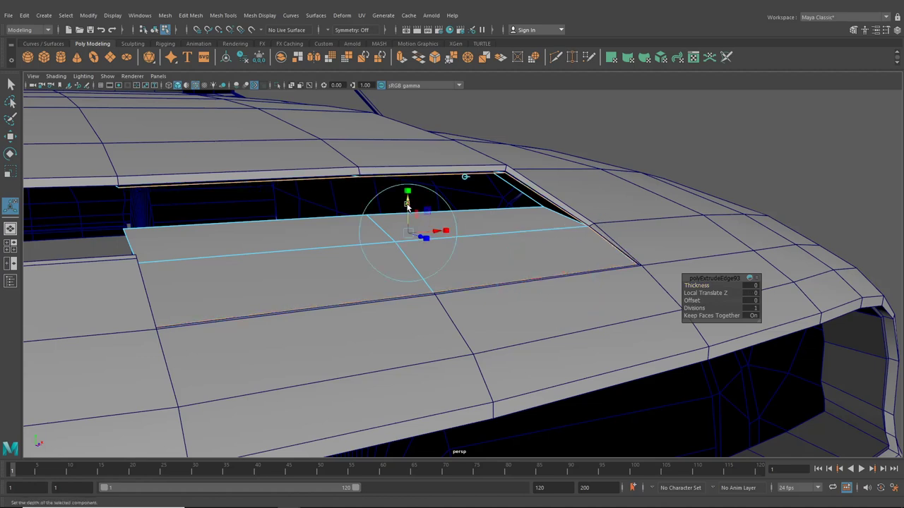
left_click_drag(406, 205, 409, 187)
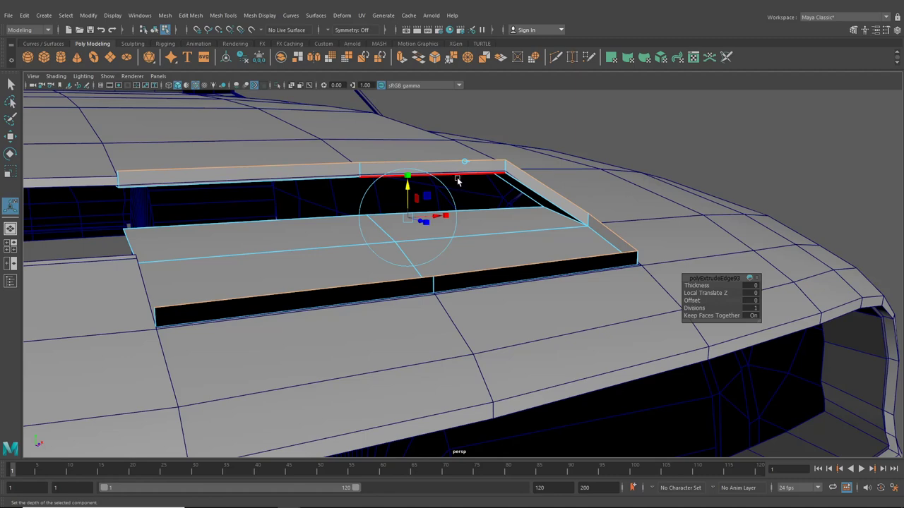
Snap the upper vertex at the centre-side end of the extruded rear wall down onto the adjacent hood lip vertex.
middle_click_drag(463, 177, 525, 194, "alt")
right_click_drag(512, 177, 354, 174)
scroll(354, 175, "up", 3)
middle_click_drag(353, 175, 377, 182, "alt")
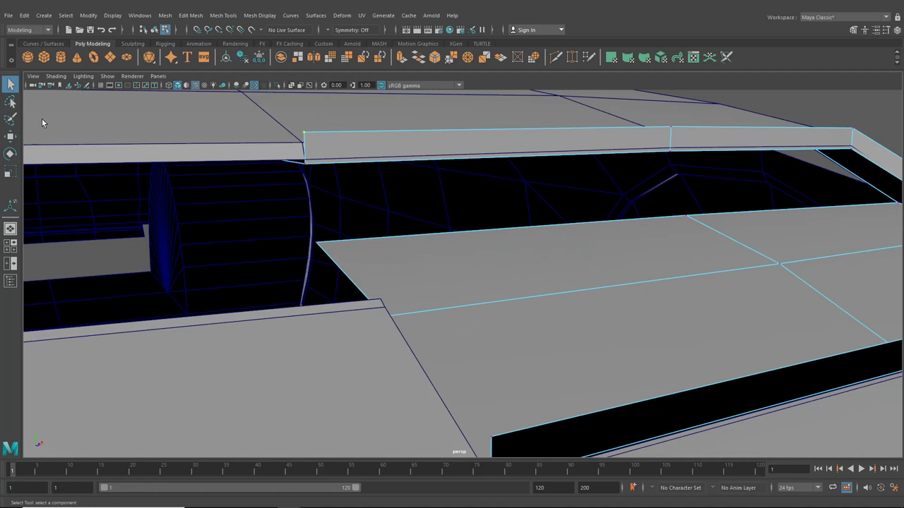
left_click(14, 140)
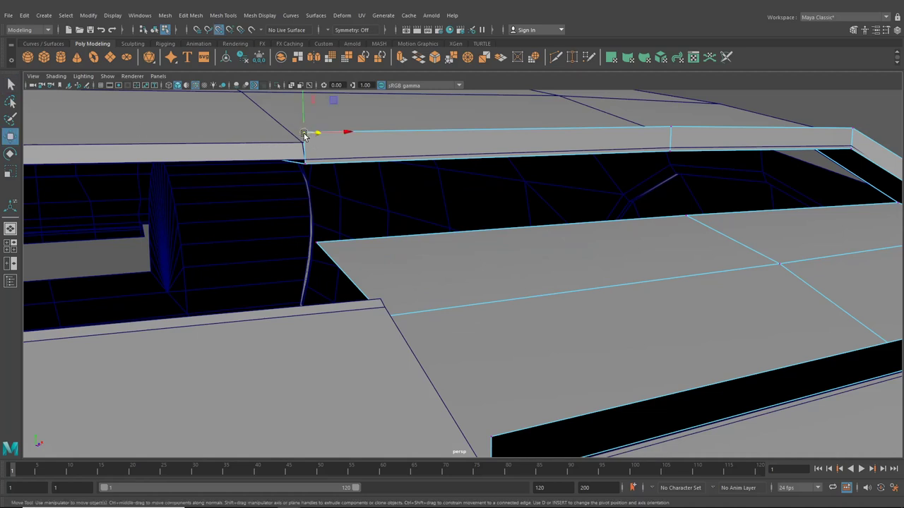
left_click_drag(303, 136, 303, 159)
scroll(671, 131, "up", 3)
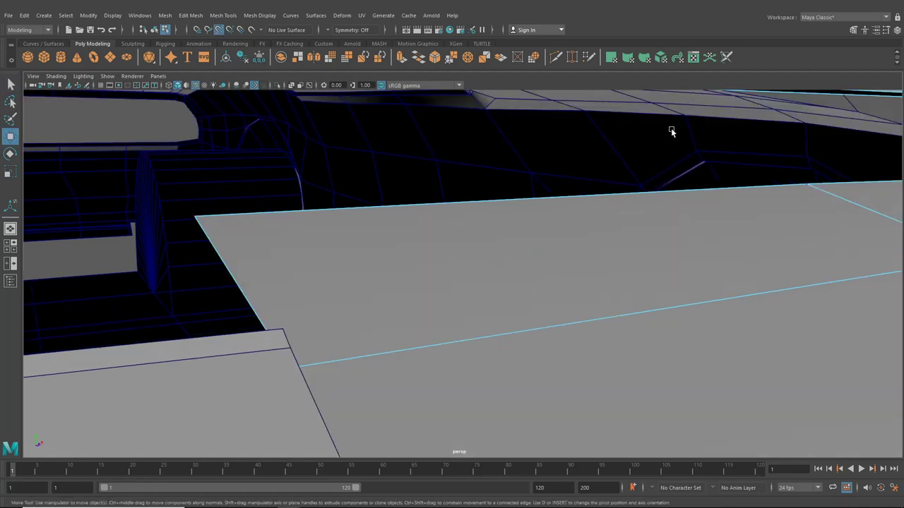
Snap the upper middle and outer-corner vertices of the extruded rear wall down onto the adjacent hood lip vertices.
left_click(671, 132)
scroll(670, 132, "down", 3)
left_click_drag(670, 132, 569, 198, "alt")
scroll(568, 197, "up", 2)
left_click(535, 237)
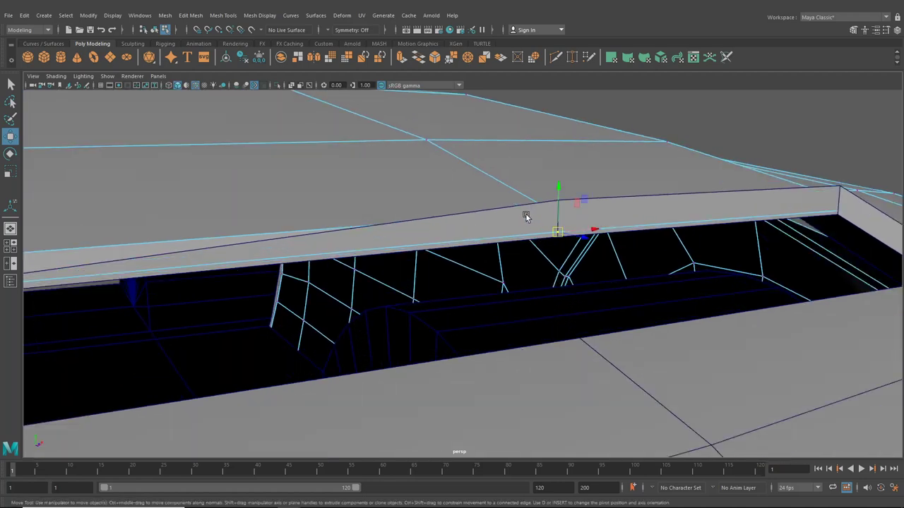
left_click(155, 31)
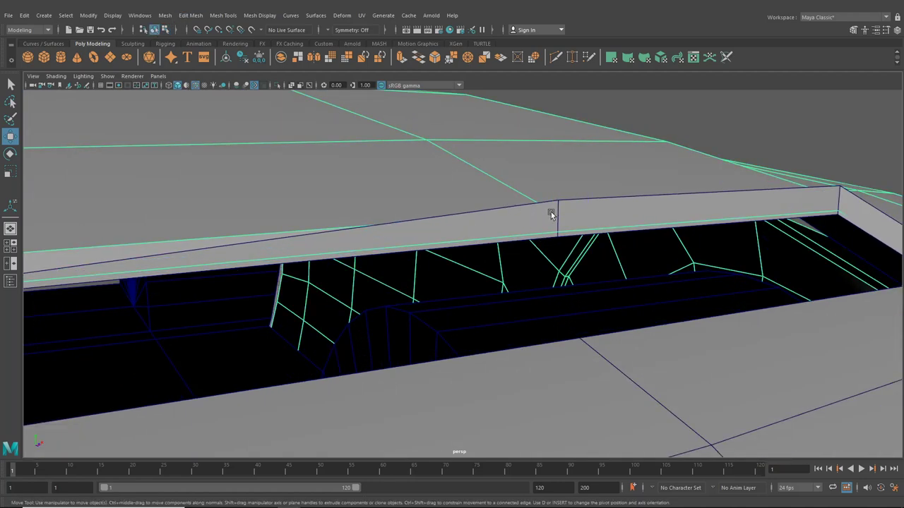
left_click(551, 210)
right_click_drag(555, 209, 508, 210)
left_click_drag(549, 187, 559, 230)
left_click_drag(789, 164, 839, 205)
key("v")
scroll(784, 244, "down", 4)
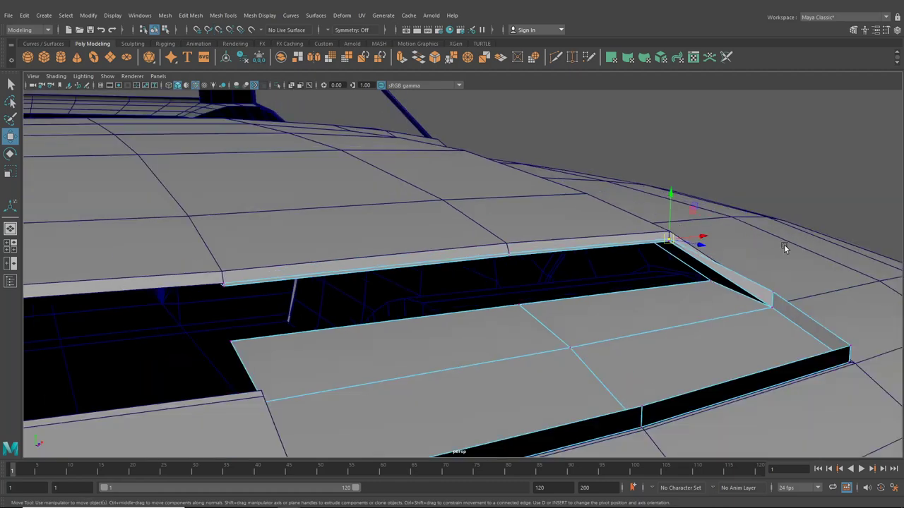
Snap the upper wall vertices at the end of the angled side and at the front outer corner onto the hood lip.
left_click_drag(512, 244, 432, 269, "alt")
scroll(513, 268, "up", 4)
mouse_move(513, 269)
left_mouse_down("alt")
mouse_move(492, 267)
mouse_move(516, 279)
mouse_move(505, 279)
left_mouse_up("alt")
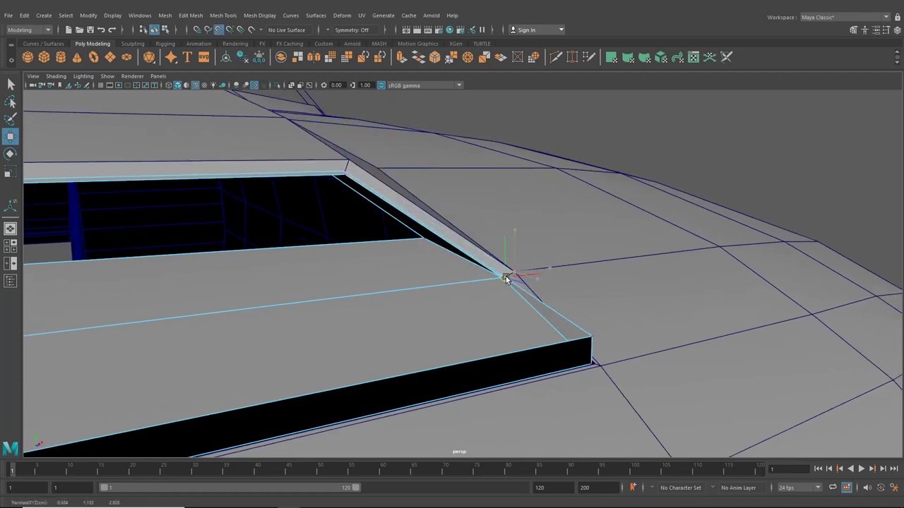
left_click(593, 335)
key("v")
left_click_drag(594, 336, 596, 364)
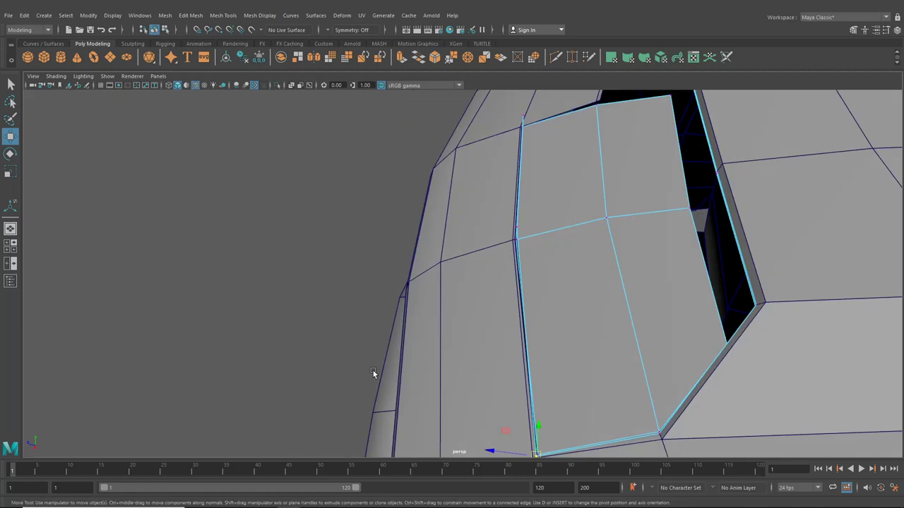
Snap the middle and centre-side upper vertices of the front wall down onto the matching hood lip vertices.
right_click_drag(372, 371, 439, 249, "alt")
left_click_drag(439, 250, 438, 284)
key("v")
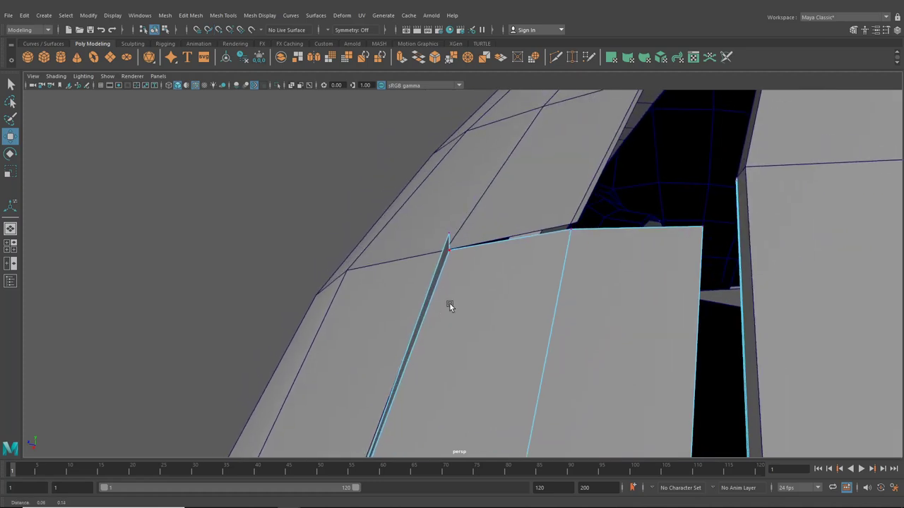
left_click_drag(454, 239, 455, 240)
key("v")
left_click_drag(449, 233, 444, 252)
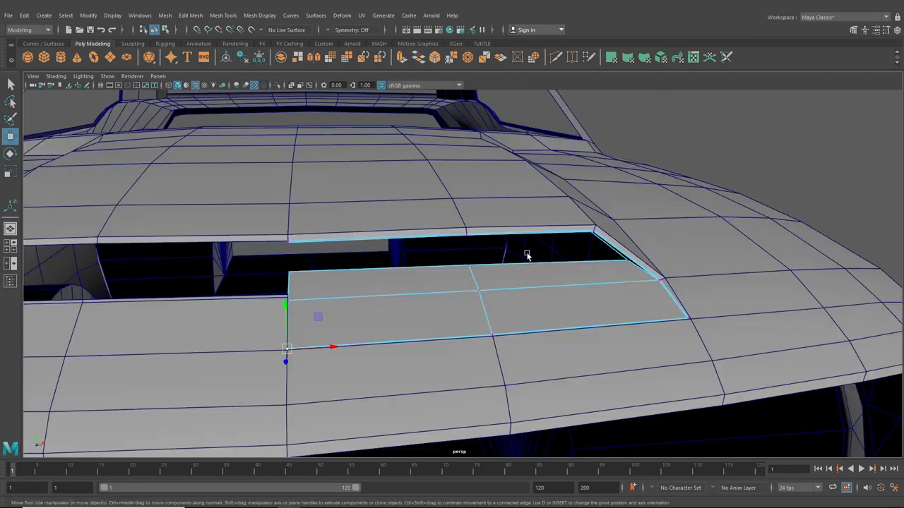
left_click_drag(527, 255, 487, 264, "alt")
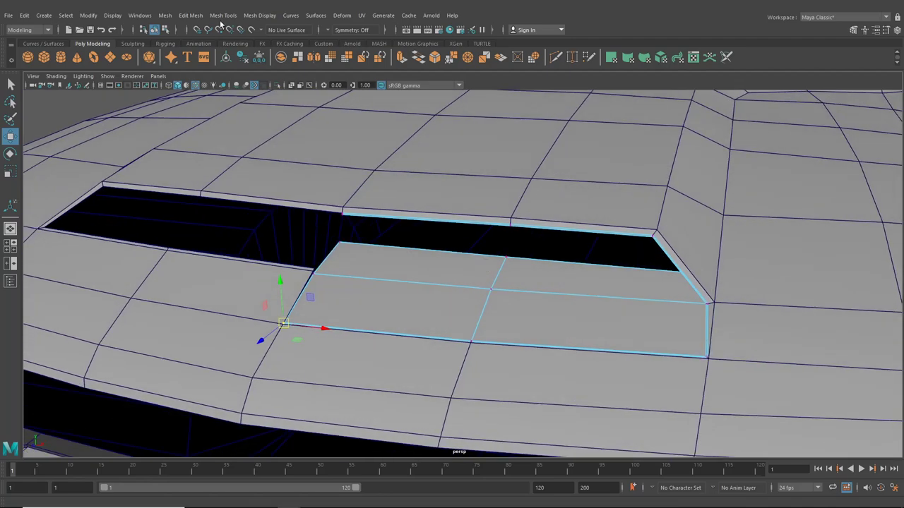
Isolate the scoop mesh and select its upper border edges along the front and outer end.
left_click(280, 86)
left_click_drag(343, 215, 173, 268, "alt")
right_click(501, 295)
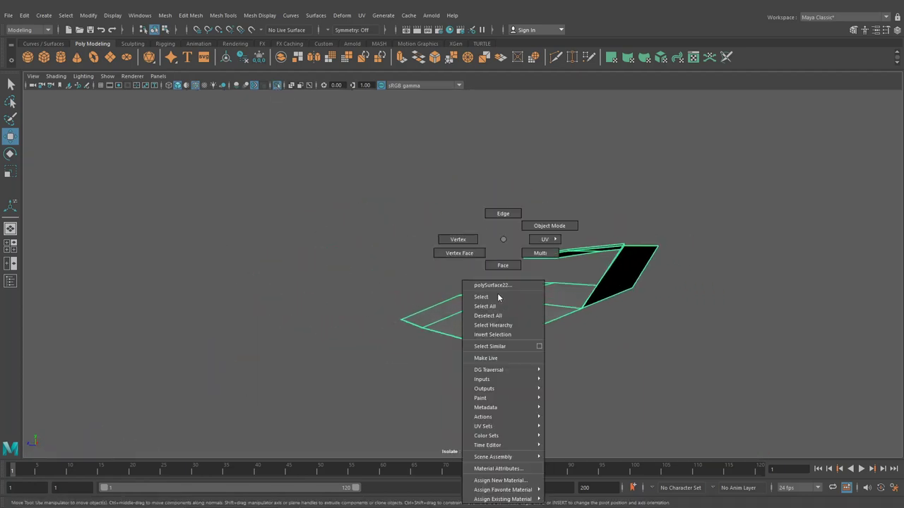
right_click_drag(496, 226, 497, 220)
scroll(395, 359, "up", 4)
left_click_drag(393, 363, 387, 354, "alt")
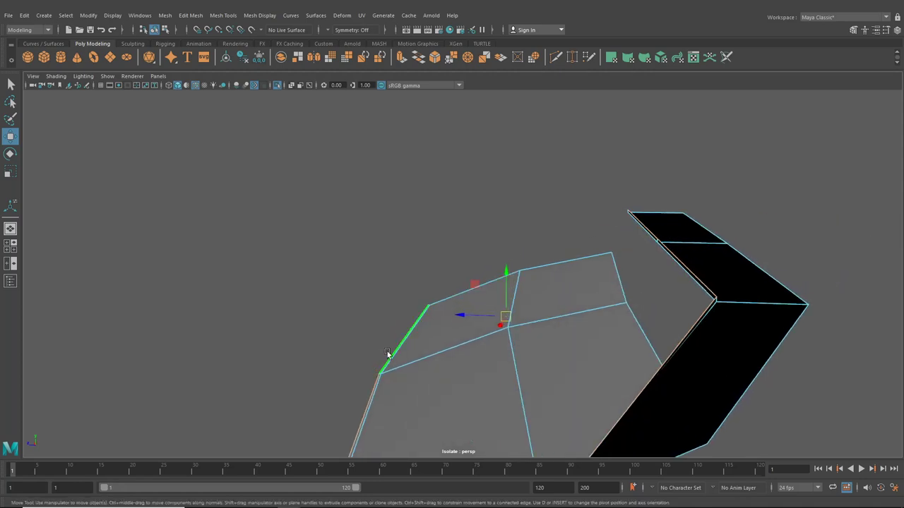
left_click(371, 382, "shift")
left_click_drag(427, 414, 456, 317, "alt")
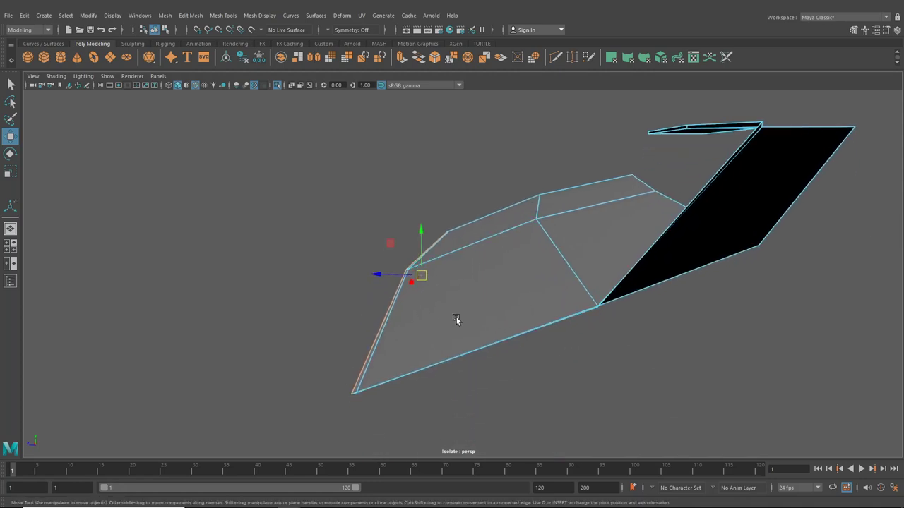
left_click(411, 375, "shift")
left_click_drag(518, 403, 405, 377, "alt")
Extrude the selected front and outer-end border edges straight down along the world vertical axis to form a skirt.
key("ctrl+e")
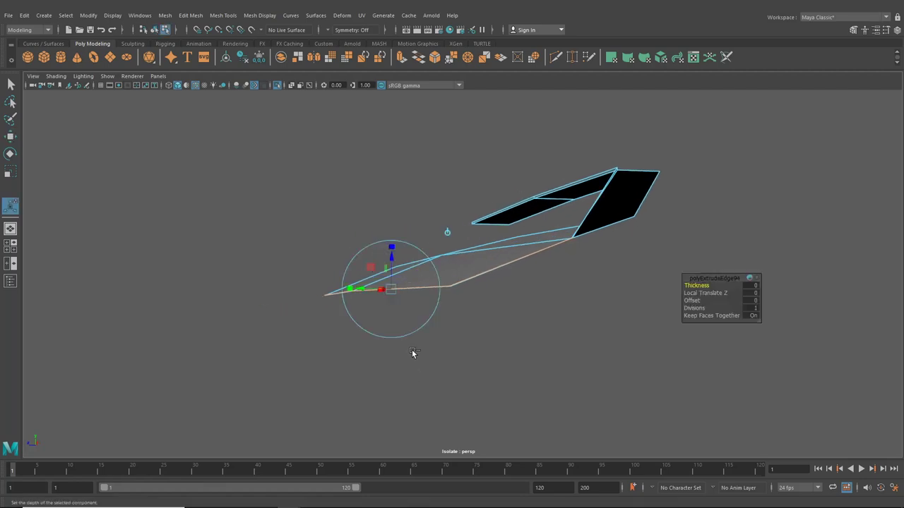
left_click(449, 238)
left_click_drag(413, 248, 415, 272)
left_click_drag(491, 302, 390, 311, "alt")
left_click_drag(541, 236, 674, 283, "alt")
scroll(585, 254, "down", 4)
middle_click_drag(566, 263, 584, 267, "alt")
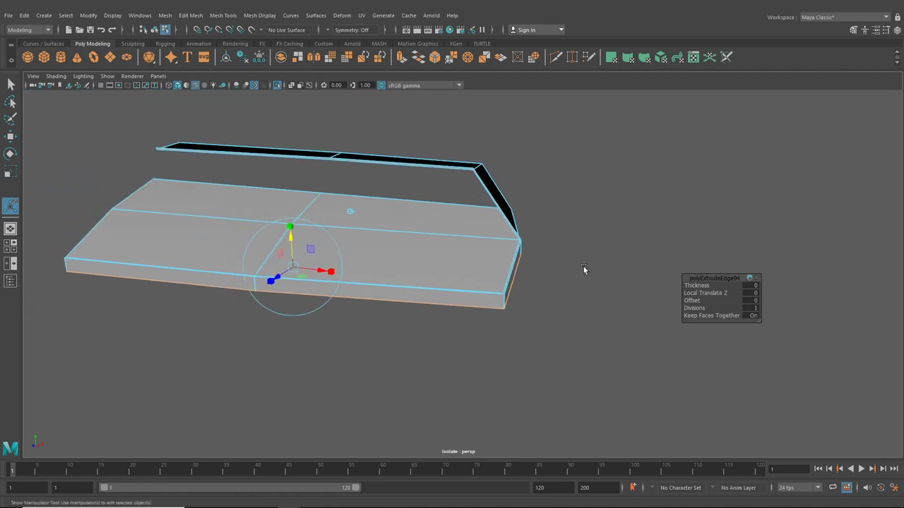
Extrude the border edges along the scoop's rear and angled side backward along the world depth axis.
left_click_drag(584, 266, 573, 252, "alt")
scroll(462, 261, "up", 6)
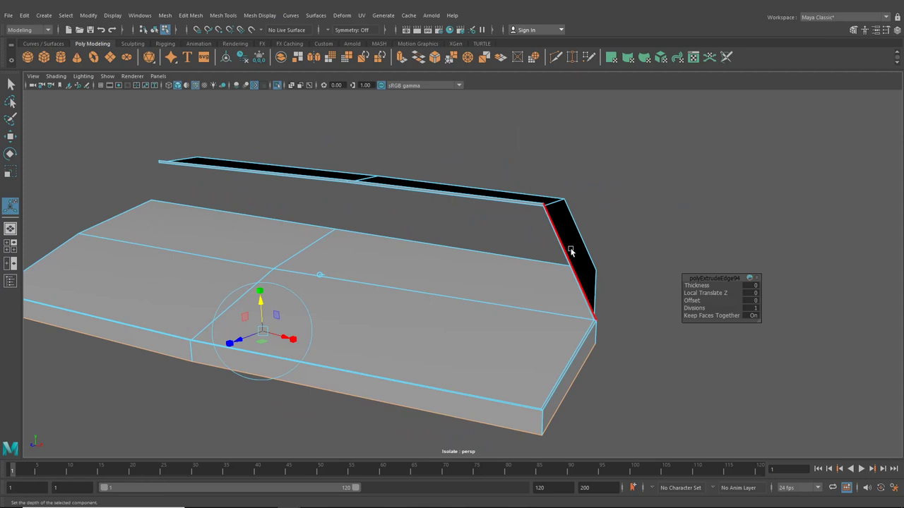
left_click(497, 197, "shift")
key("ctrl+e")
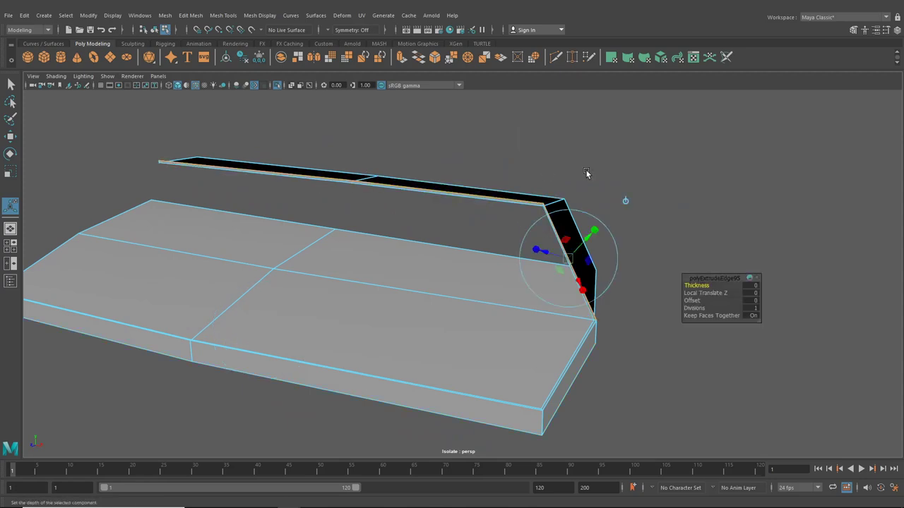
left_click_drag(600, 242, 489, 216, "alt")
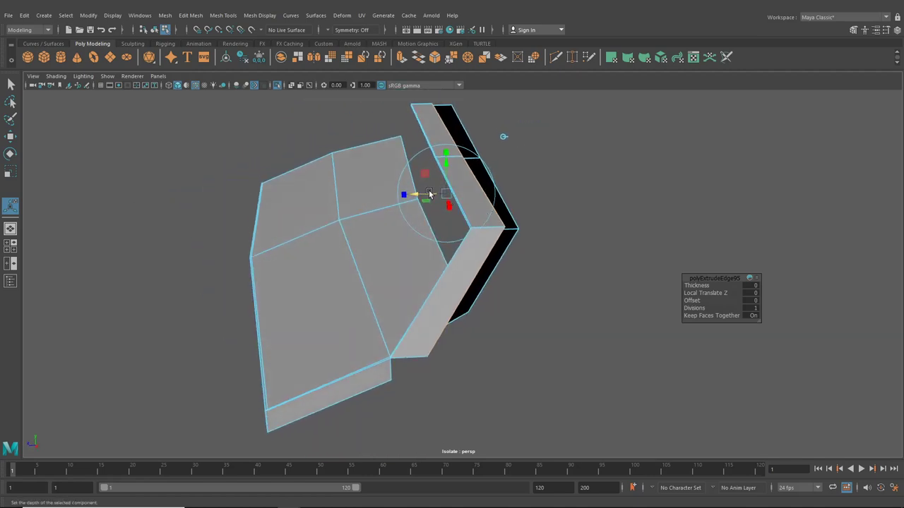
Show the full model again and push the extruded rear and angled-side strip further back beneath the hood.
left_click(277, 86)
left_click_drag(428, 189, 309, 176, "alt")
middle_click_drag(410, 176, 408, 228, "alt")
left_click_drag(408, 227, 335, 210, "alt")
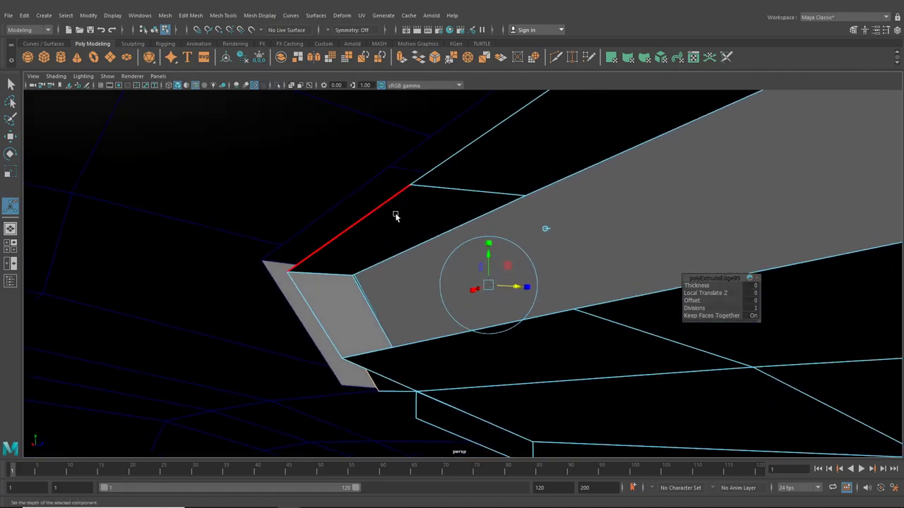
left_click_drag(396, 217, 379, 226, "alt")
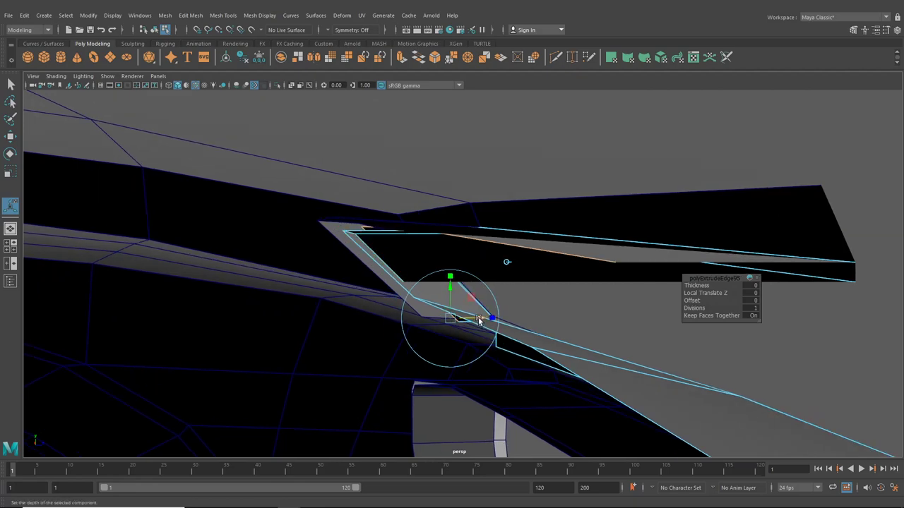
left_click_drag(478, 320, 573, 307)
right_click_drag(572, 307, 474, 306, "alt")
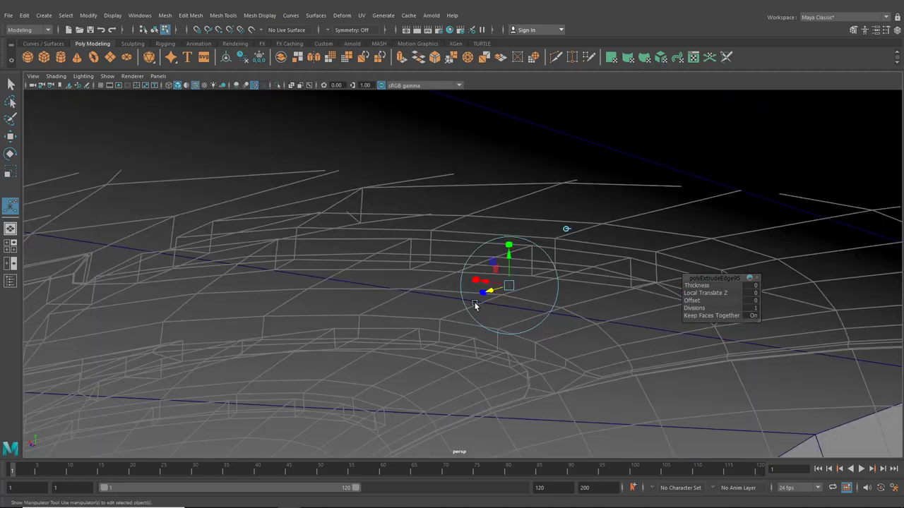
left_click_drag(475, 306, 326, 163, "alt")
scroll(485, 288, "up", 4)
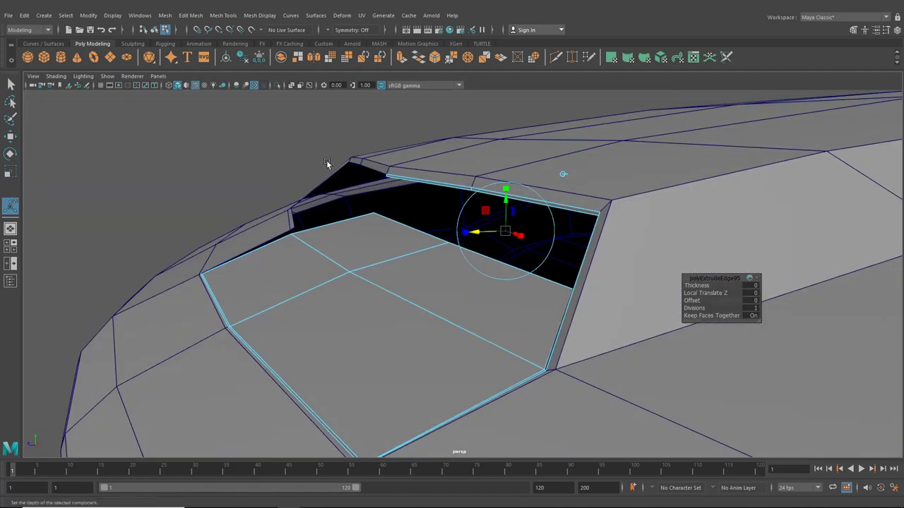
Isolate the scoop mesh and target-weld the outer-end skirt's lower vertex to the outer vertex of the angled-side strip.
left_click(154, 30)
left_click(278, 86)
left_click_drag(503, 250, 514, 301, "alt")
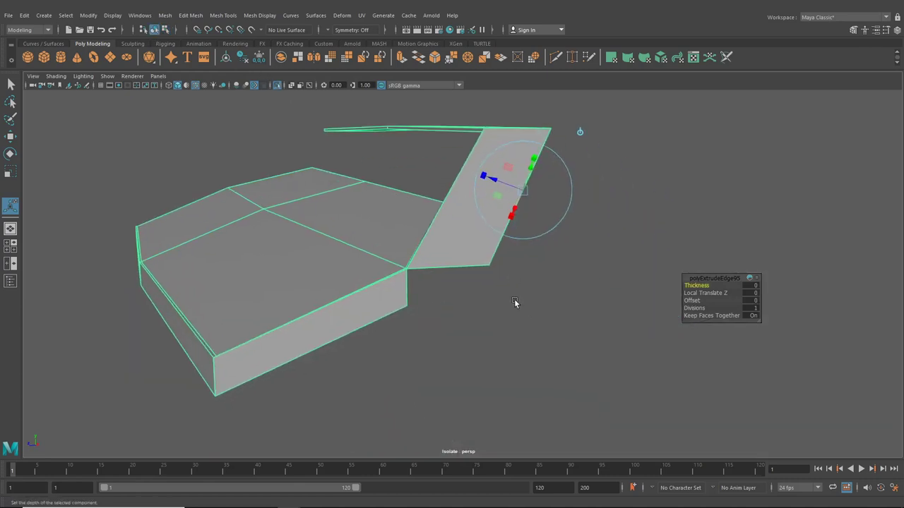
right_click_drag(401, 288, 368, 239)
key("y")
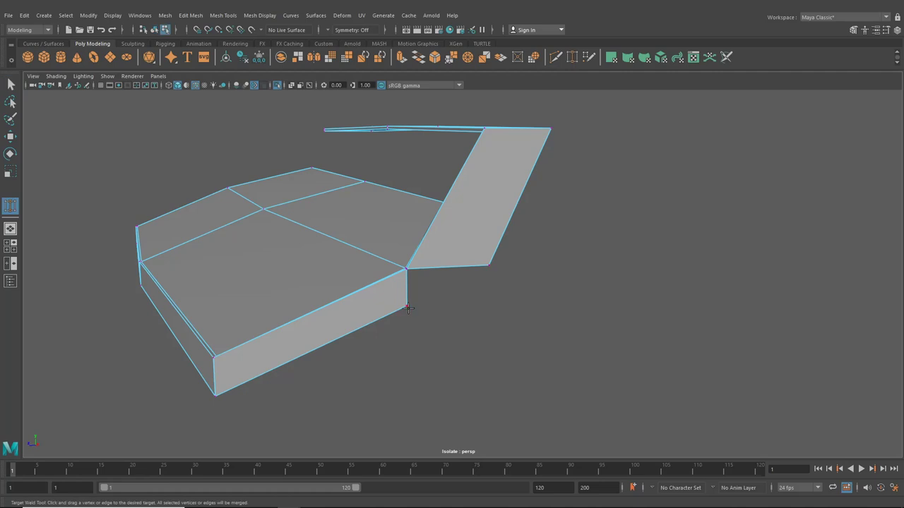
left_click_drag(485, 268, 534, 277)
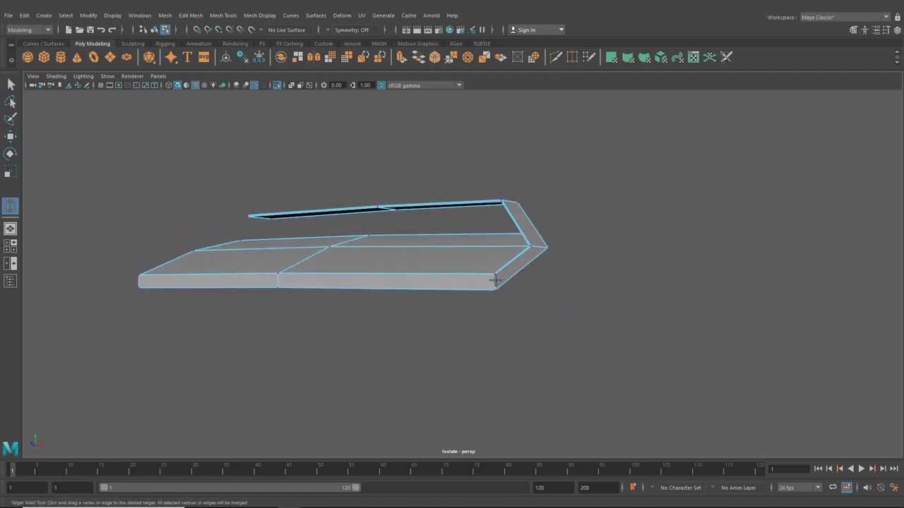
mouse_move(437, 267)
left_mouse_down("alt")
mouse_move(547, 301)
mouse_move(534, 311)
mouse_move(431, 264)
left_mouse_up("alt")
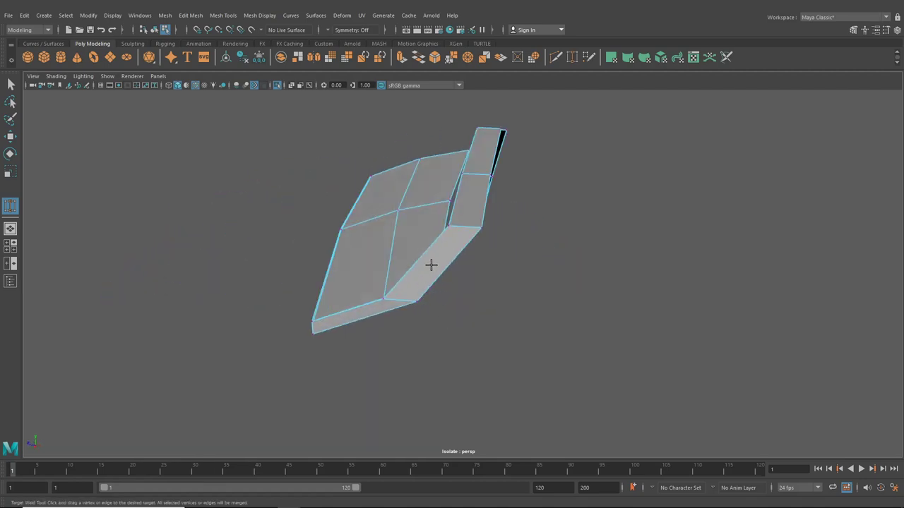
left_click_drag(484, 197, 584, 205, "alt")
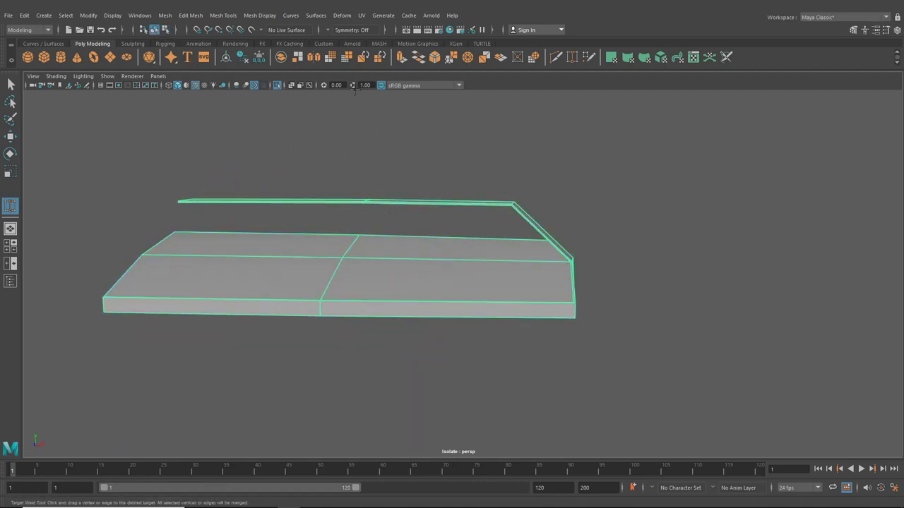
Show the full model and examine the scoop and hood around the opening with smooth preview on both meshes.
left_click(281, 85)
left_click_drag(567, 274, 558, 318, "alt")
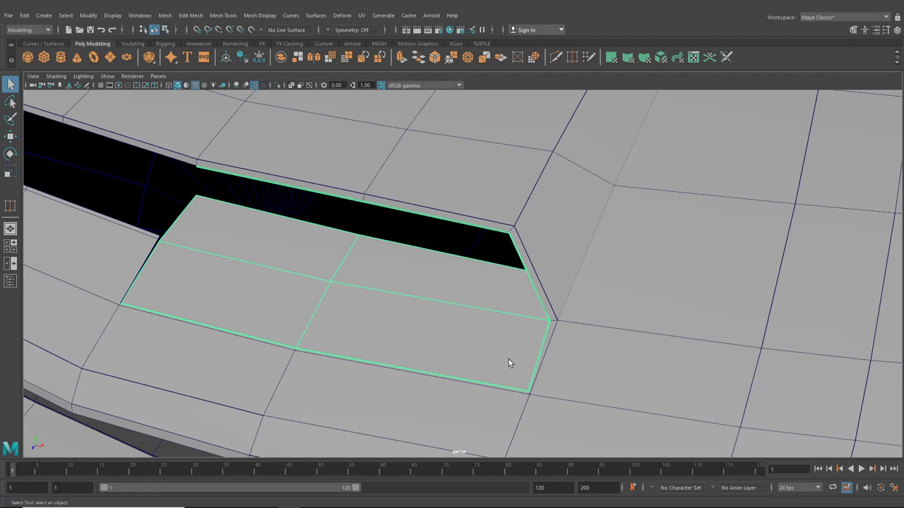
key("3")
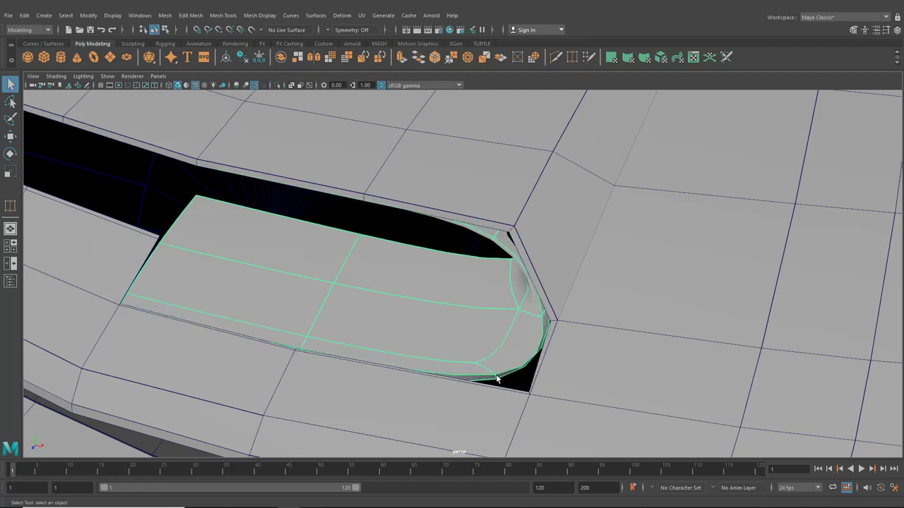
left_click(596, 386)
key("3")
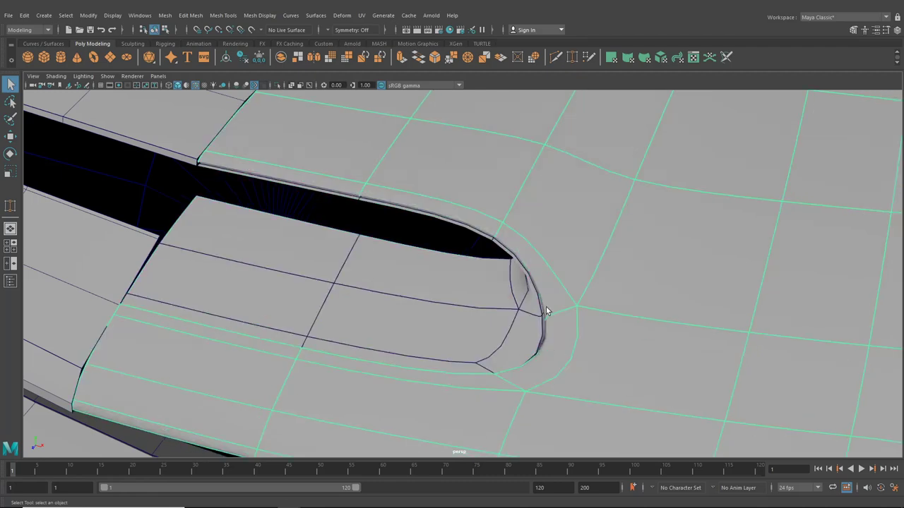
left_click_drag(553, 320, 494, 291, "alt")
scroll(509, 335, "up", 1)
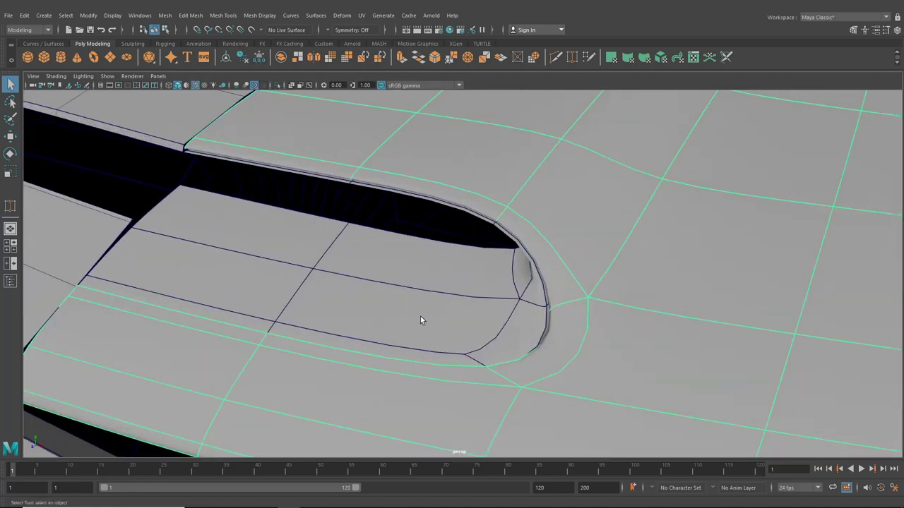
mouse_move(420, 318)
left_mouse_down("alt")
mouse_move(343, 337)
mouse_move(307, 327)
mouse_move(374, 317)
mouse_move(434, 326)
left_mouse_up("alt")
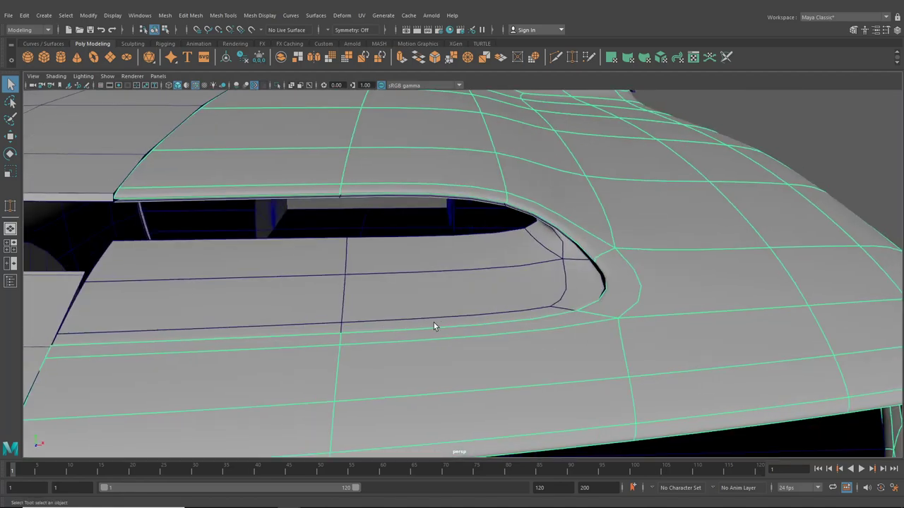
Turn off the hood's and scoop's smooth preview and examine the scoop opening from the front.
key("1")
left_click(585, 321)
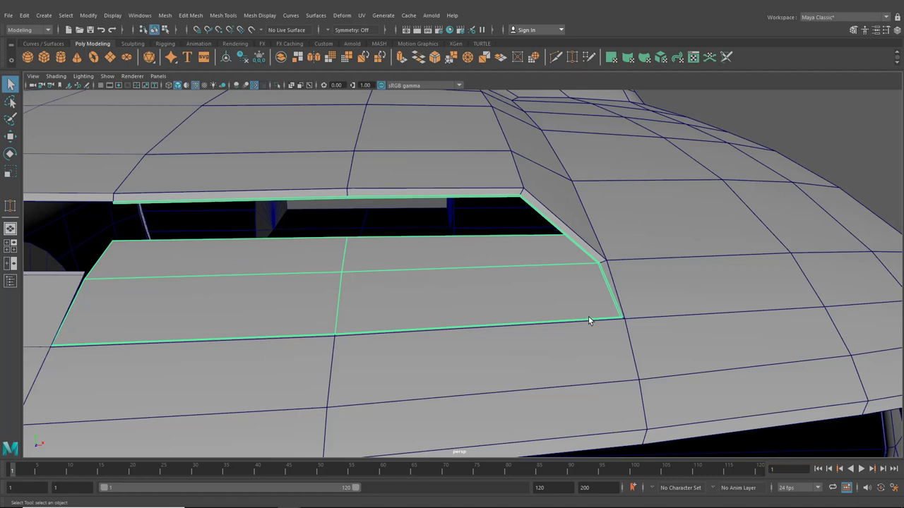
left_click_drag(588, 317, 591, 348, "alt")
middle_click_drag(591, 348, 547, 307, "alt")
right_click_drag(547, 306, 626, 379, "alt")
left_click_drag(626, 379, 629, 357, "alt")
right_click_drag(630, 358, 565, 297, "alt")
left_click_drag(565, 296, 582, 308, "alt")
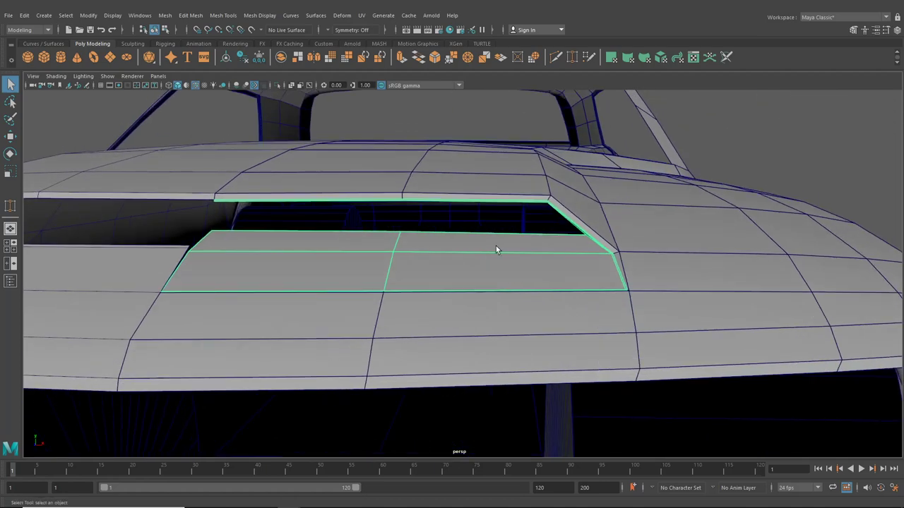
scroll(476, 238, "up", 5)
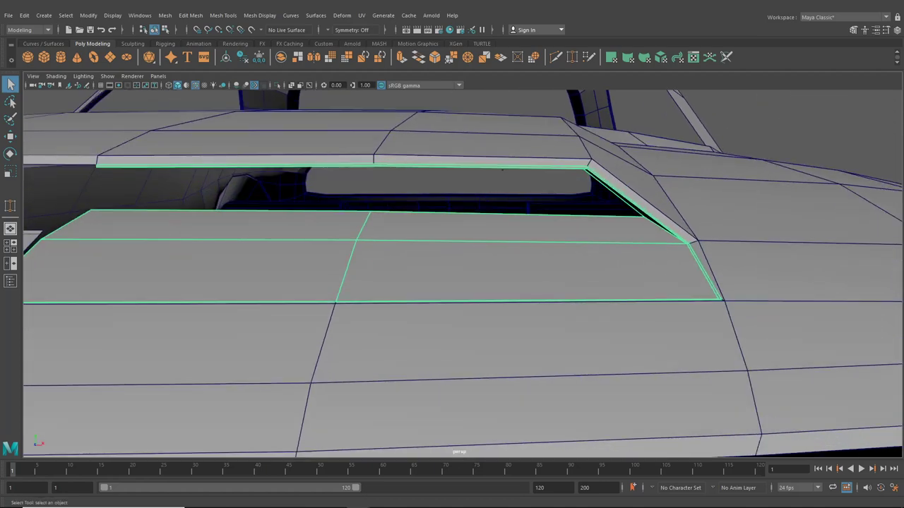
Compare the scoop opening and its inner mesh with the reference drawing in the front view.
left_click(7, 250)
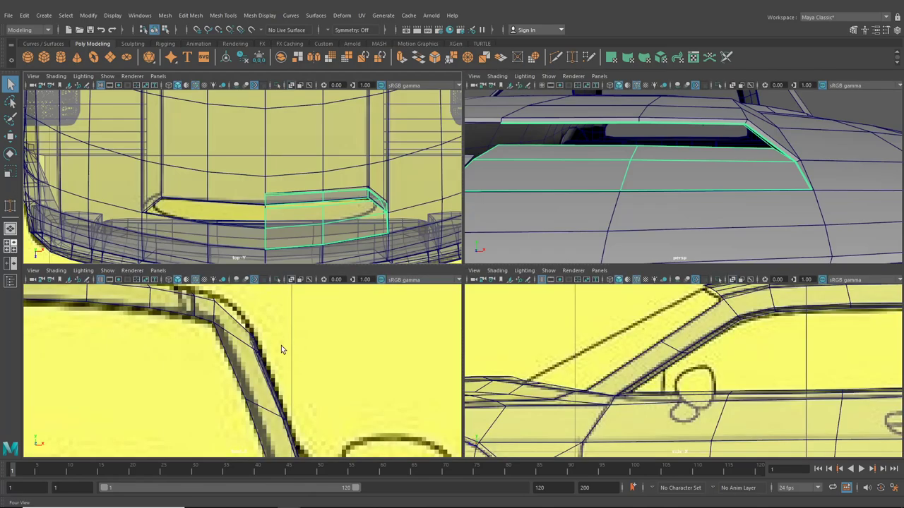
key("space")
scroll(613, 264, "up", 3)
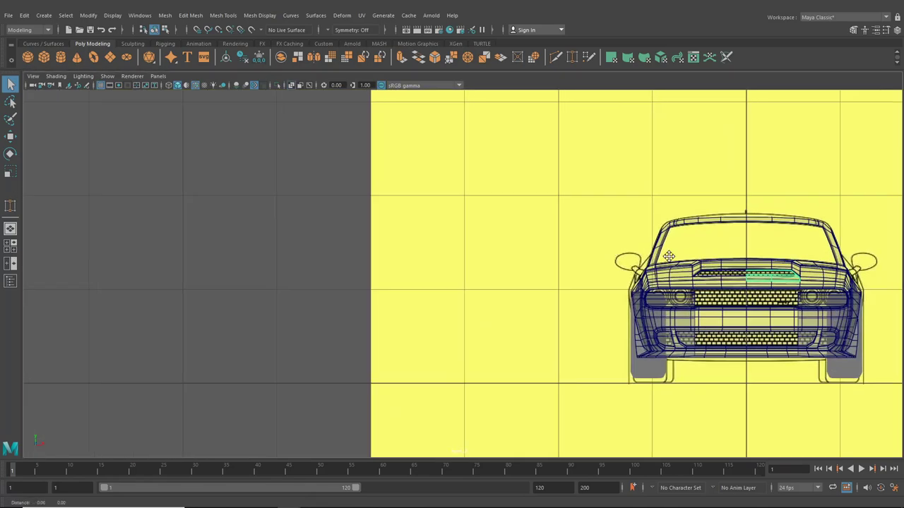
middle_click_drag(669, 256, 346, 261, "alt")
scroll(411, 290, "up", 9)
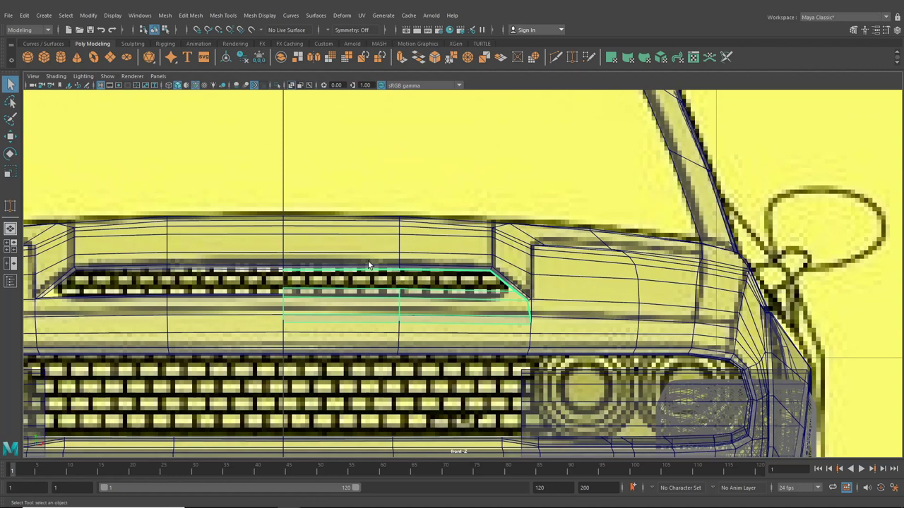
scroll(399, 276, "up", 1)
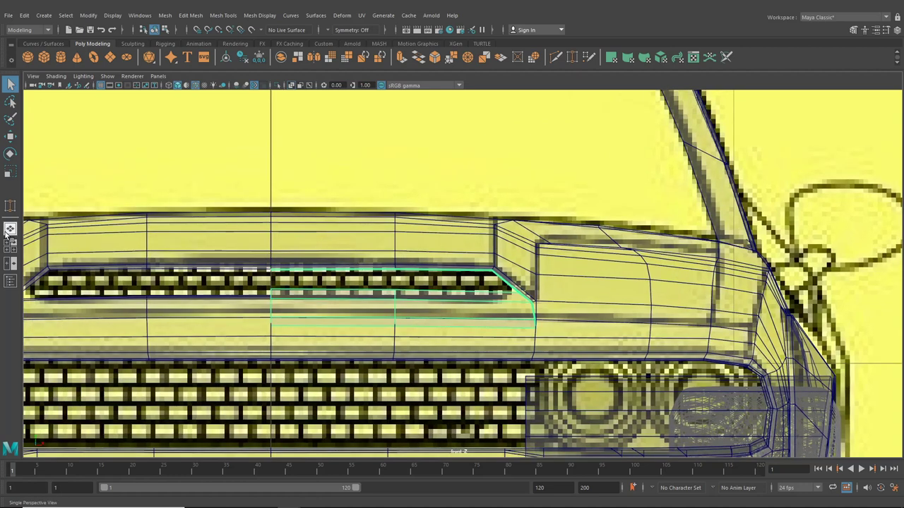
Return to the perspective view and move the inner rear-edge vertices of the scoop floor along the depth axis.
left_click(7, 232)
left_click_drag(412, 295, 381, 243, "alt")
middle_click_drag(345, 186, 414, 232, "alt")
left_click_drag(427, 274, 435, 276, "alt")
scroll(487, 283, "down", 4)
left_click_drag(494, 296, 609, 294, "alt")
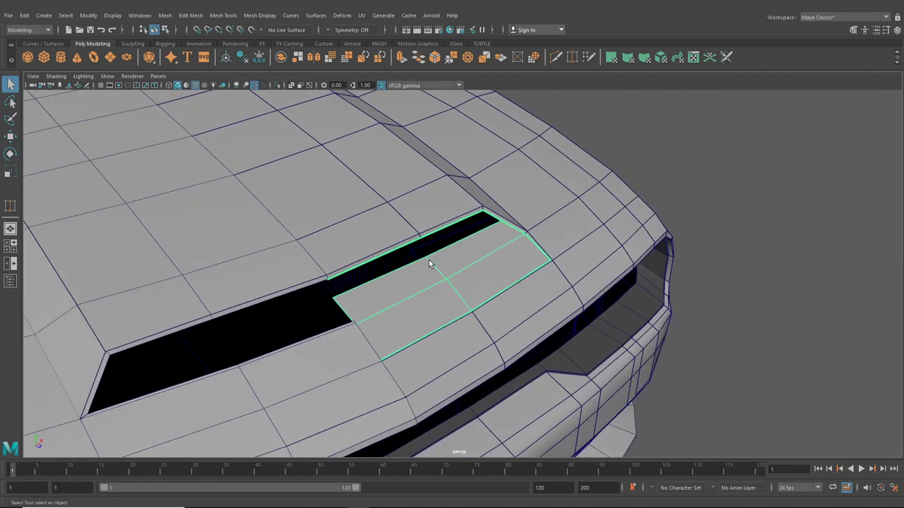
left_click_drag(418, 263, 501, 274, "alt")
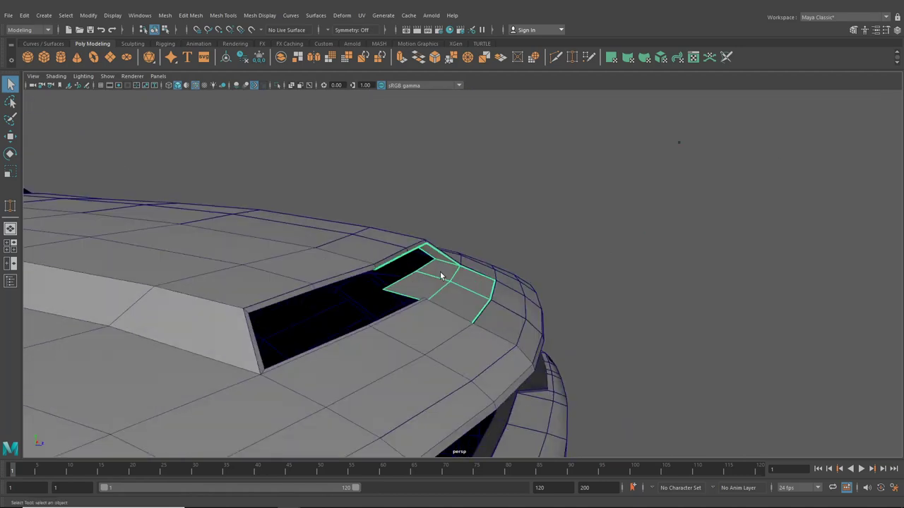
right_click_drag(430, 241, 385, 241)
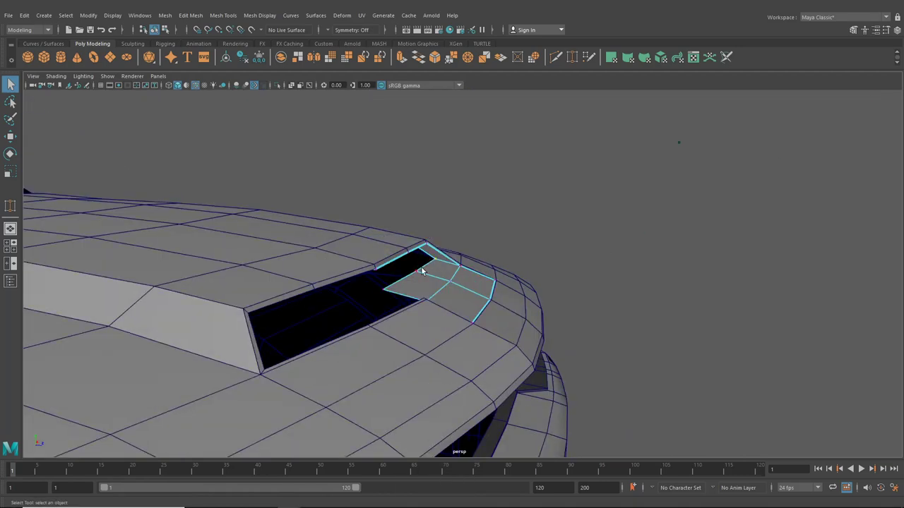
left_click(10, 137)
left_click_drag(519, 291, 384, 270, "alt")
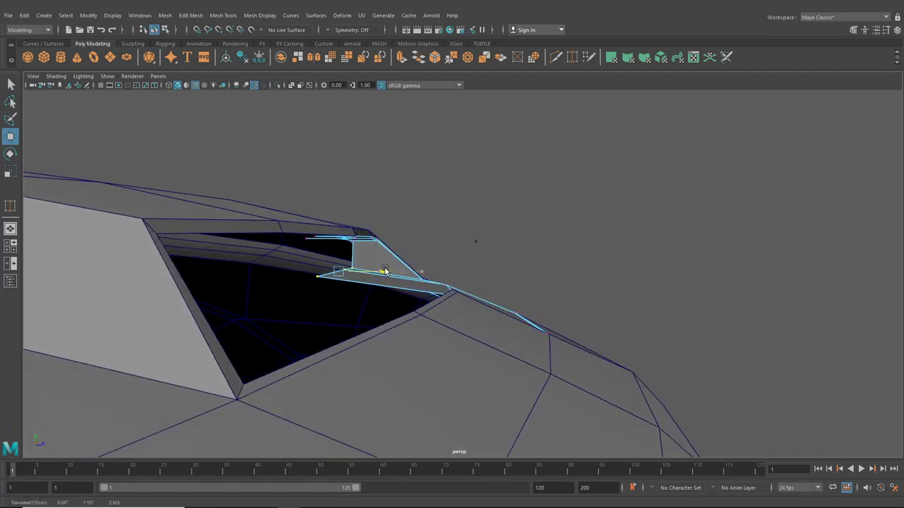
left_click_drag(421, 300, 525, 297, "alt")
Move the corner vertex at the outer end of the scoop's angled side along the depth axis beneath the hood.
left_click(346, 258)
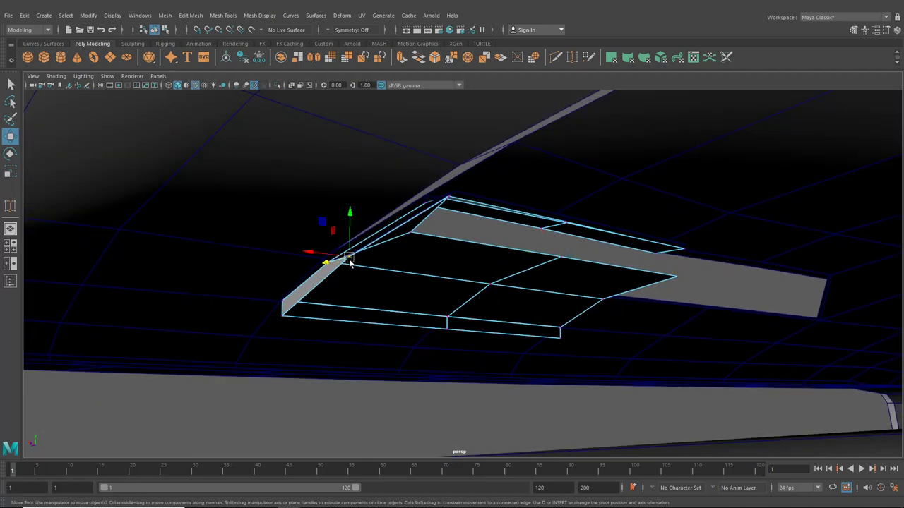
left_click_drag(326, 264, 393, 292)
left_click_drag(358, 287, 432, 284, "alt")
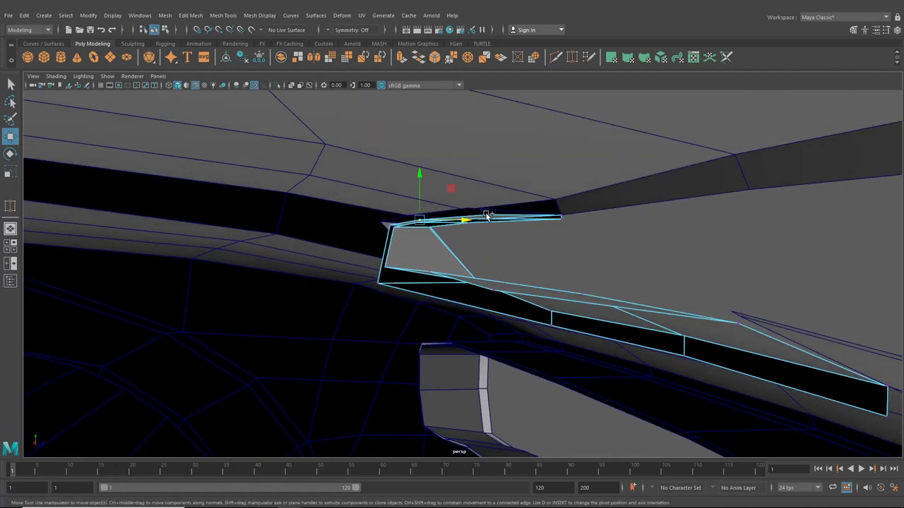
left_click_drag(478, 210, 498, 122, "alt")
left_click_drag(498, 122, 520, 292, "alt")
left_click(455, 182)
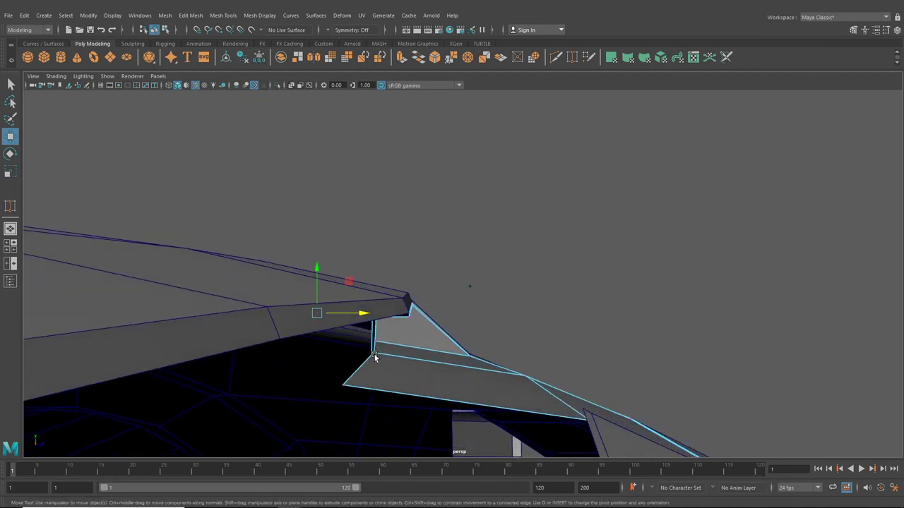
Shift the scoop floor's rear-edge vertices and scale them along the depth axis to about 0.57 to straighten the edge.
left_click(373, 353)
left_click(344, 385, "shift")
left_click_drag(397, 366, 337, 323)
left_click(397, 294, "shift")
left_click_drag(557, 311, 541, 297, "alt")
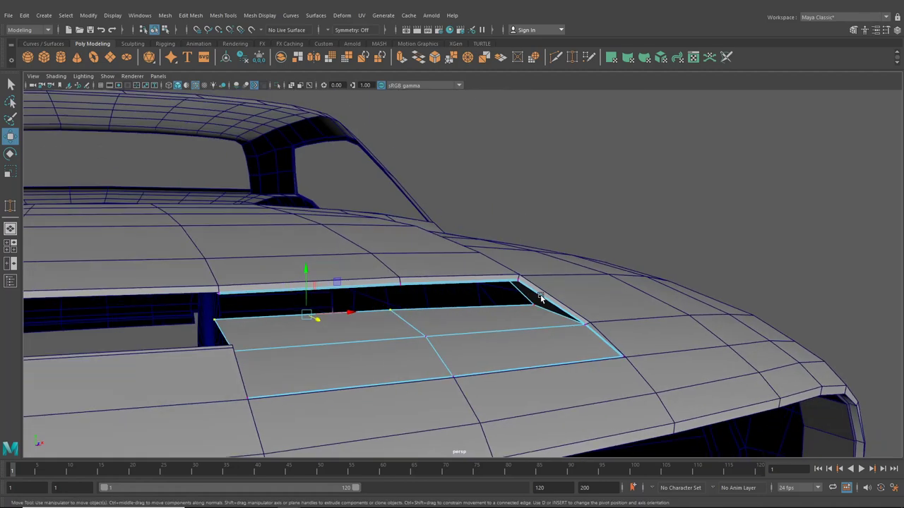
left_click(531, 305, "shift")
left_click(11, 172)
left_click_drag(372, 298, 396, 317, "alt")
left_click_drag(399, 315, 415, 332, "alt")
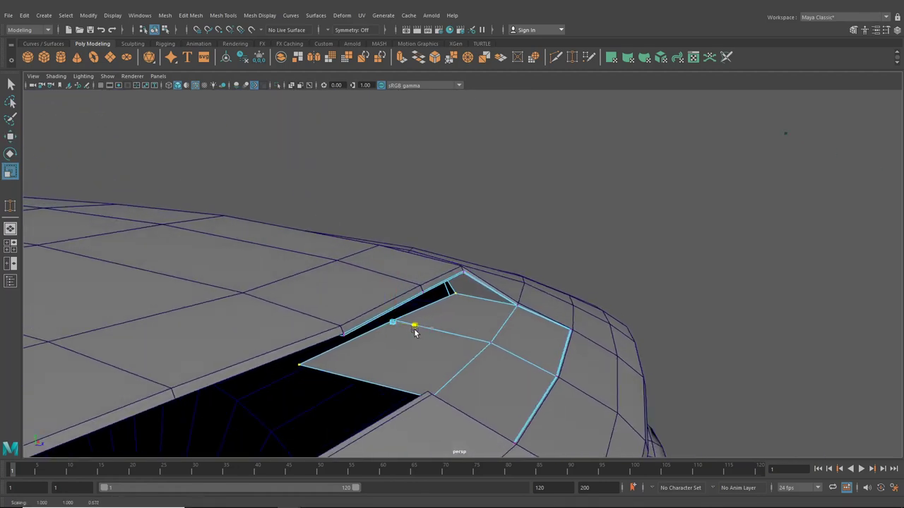
Move the straightened rear edge of the scoop floor slightly along the depth axis beneath the hood.
left_click(14, 137)
left_click_drag(396, 249, 446, 225, "alt")
left_click_drag(457, 315, 435, 318)
left_click_drag(435, 319, 481, 317, "alt")
left_click_drag(482, 316, 394, 310, "alt")
Insert two closely spaced edge loops across the scoop floor near its rear edge.
left_click(227, 15)
left_click(247, 87)
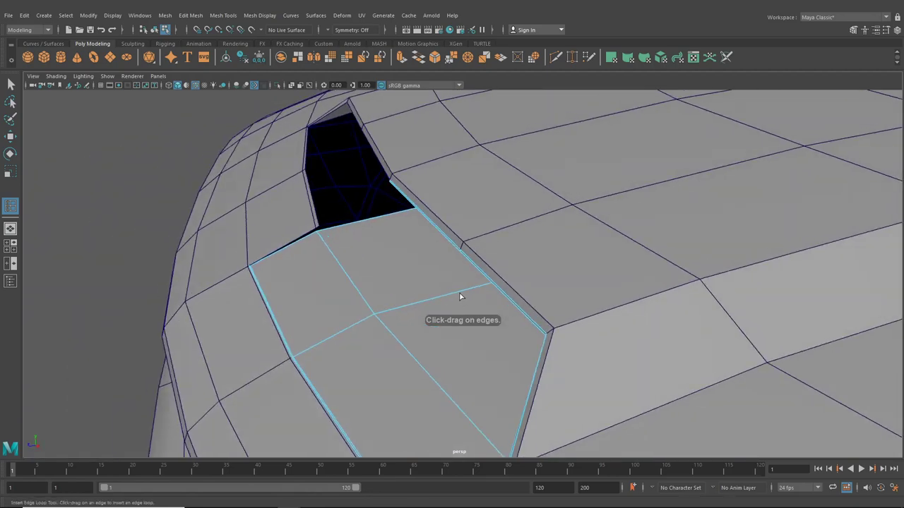
left_click_drag(460, 297, 652, 277, "alt")
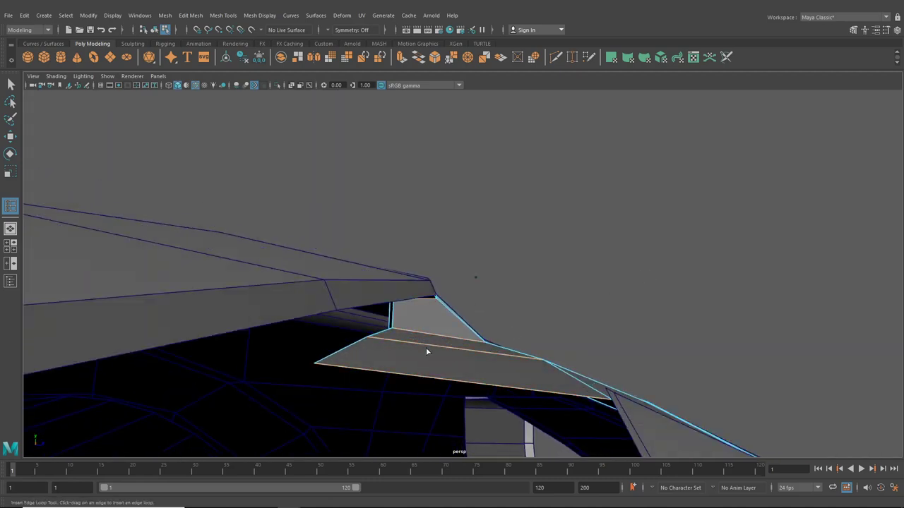
left_click_drag(414, 344, 416, 344)
left_click_drag(455, 372, 373, 339, "alt")
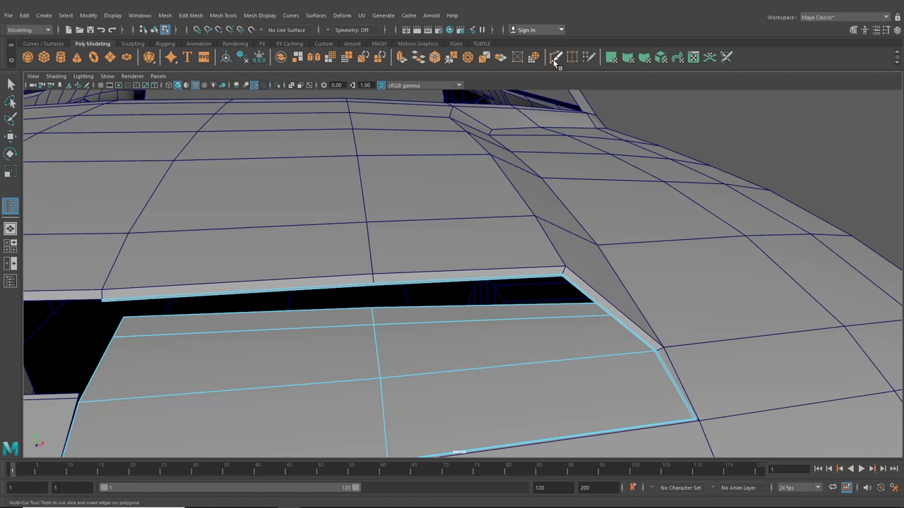
scroll(454, 224, "up", 5)
middle_click_drag(356, 309, 431, 272, "alt")
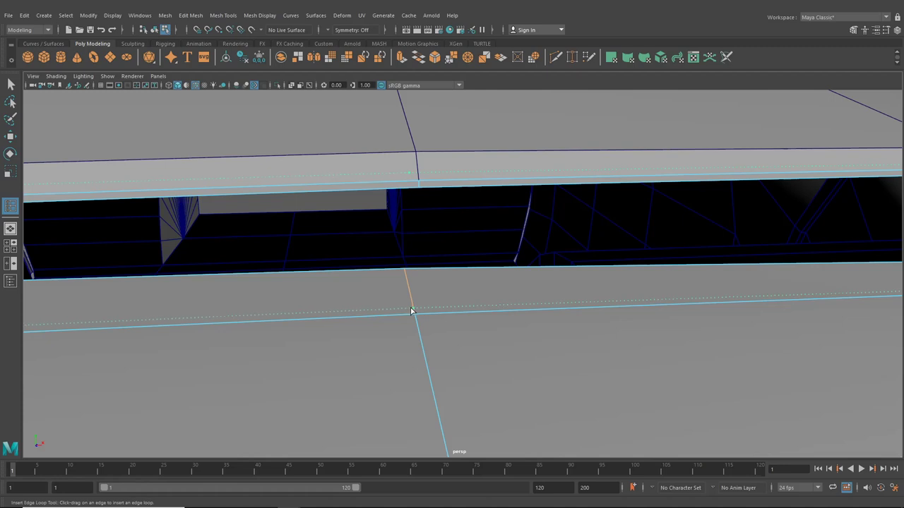
left_click(412, 311)
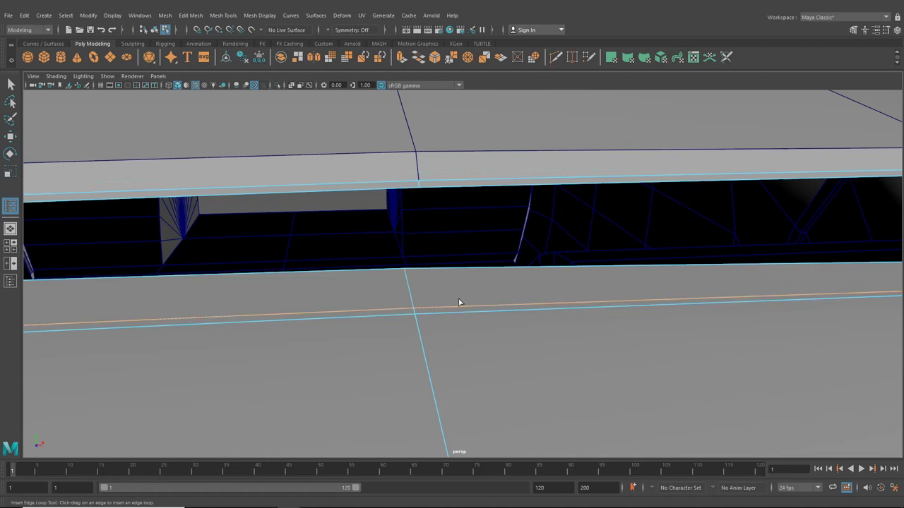
Use Multi-Cut to cut a small V between the two edge loops, with its tip on the middle division's lower vertex.
key("ctrl+shift+x")
left_click(433, 314)
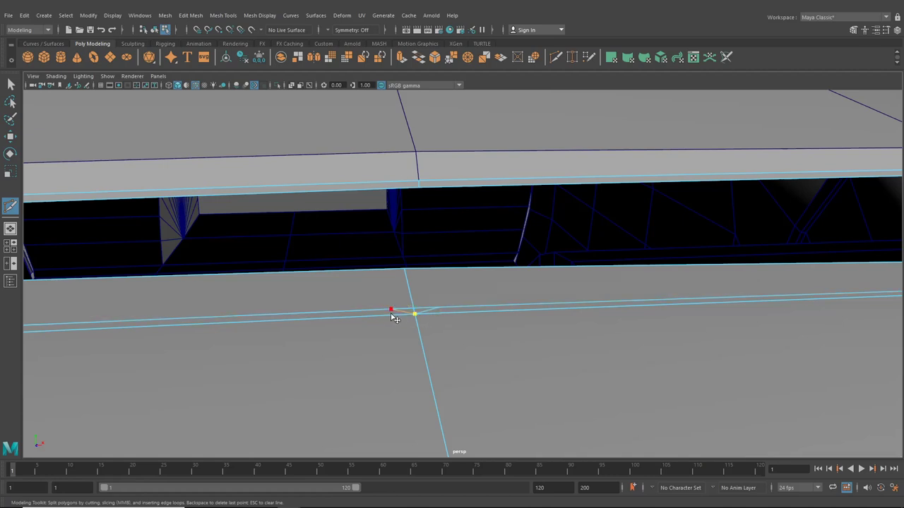
right_click(392, 316)
Cut an edge from each end of the V to the floor's rear edge, one on either side of the middle division.
scroll(459, 296, "down", 10)
left_click_drag(459, 297, 446, 315, "alt")
scroll(447, 313, "up", 10)
left_click(443, 262)
scroll(443, 262, "up", 3)
scroll(425, 250, "down", 3)
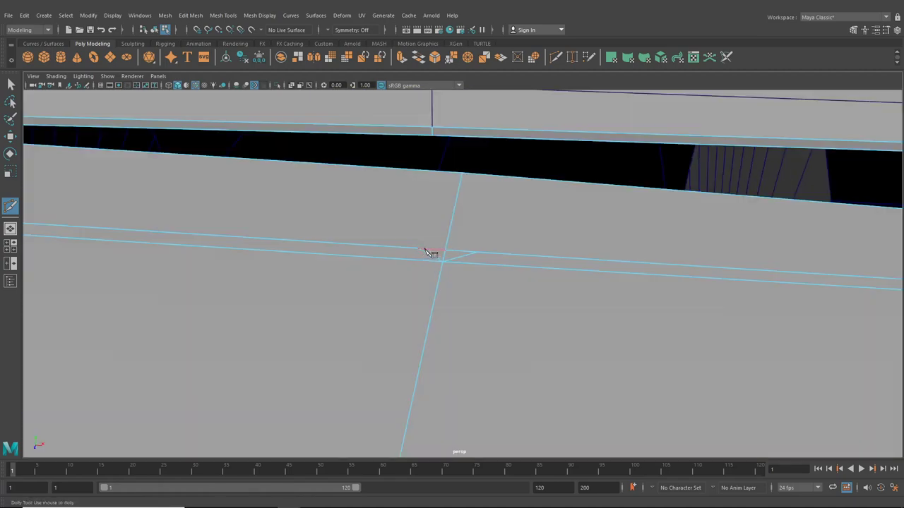
left_click(436, 172)
right_click(436, 173)
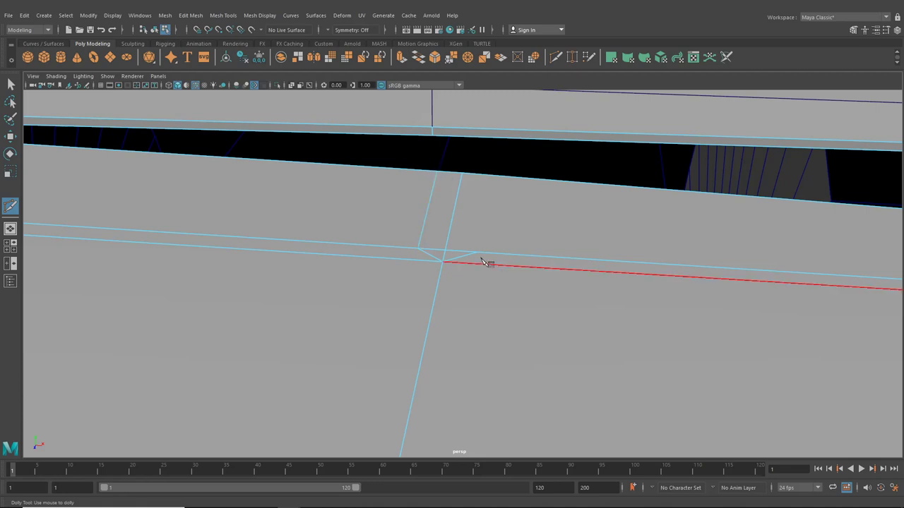
left_click(477, 253)
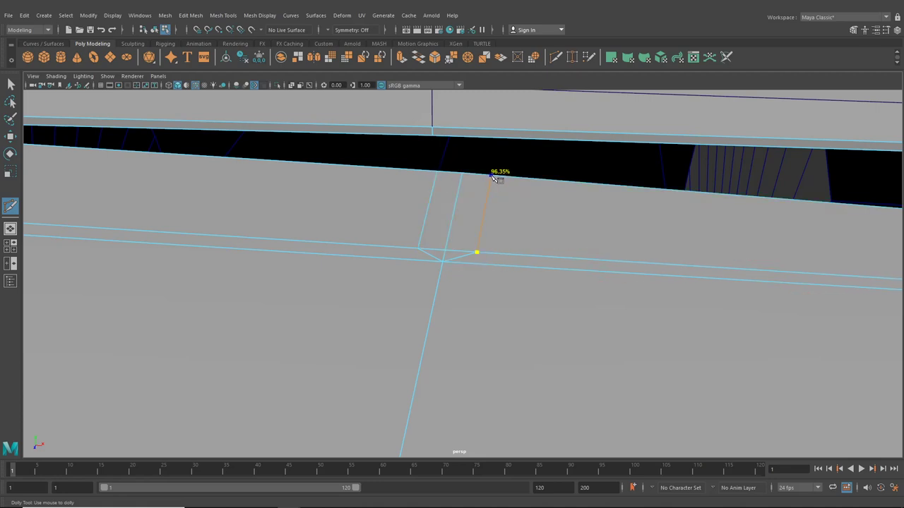
scroll(498, 221, "down", 8)
Extrude the two small faces beside the middle division upward into a pillar reaching toward the hood lip.
left_click_drag(471, 273, 196, 126, "alt")
left_click_drag(393, 293, 332, 300, "alt")
scroll(492, 287, "up", 6)
mouse_move(500, 296)
left_mouse_down("alt")
mouse_move(560, 298)
mouse_move(509, 296)
left_mouse_up("alt")
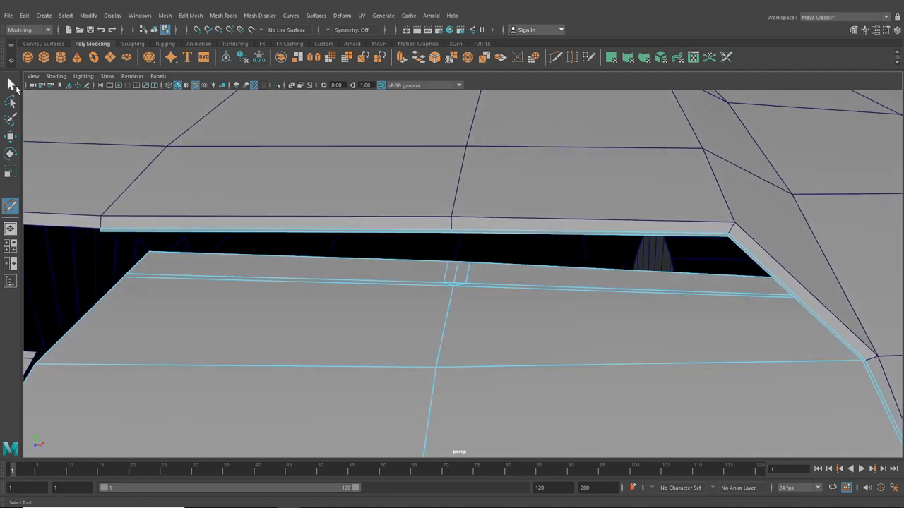
left_click(12, 86)
right_click_drag(440, 281, 443, 274)
left_click(453, 276)
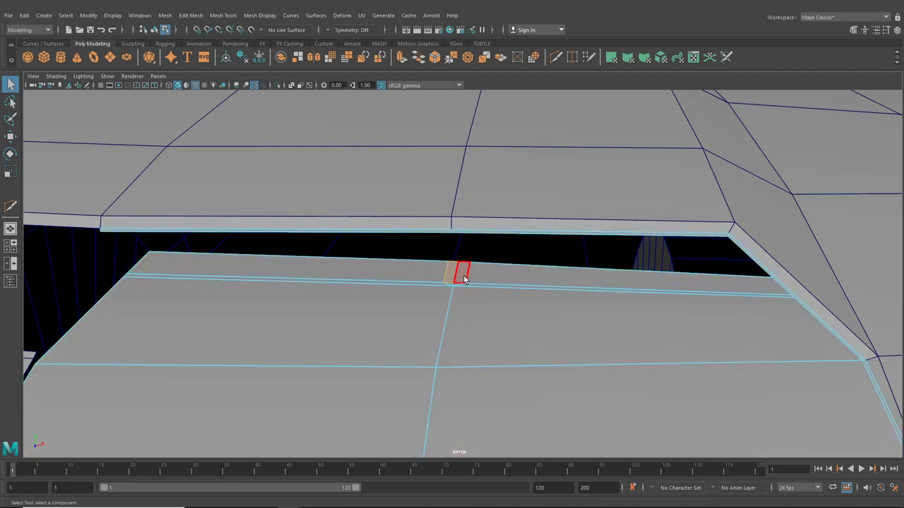
scroll(461, 282, "up", 3)
scroll(461, 282, "down", 2)
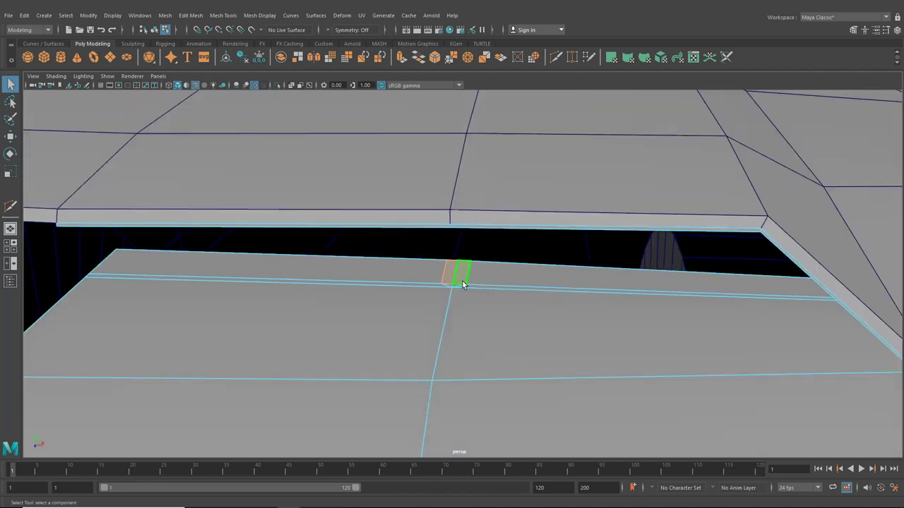
key("ctrl+e")
left_click(518, 216)
left_click_drag(518, 218, 449, 230, "alt")
left_click_drag(397, 211, 379, 153)
left_click_drag(379, 121, 380, 128)
left_click_drag(380, 128, 428, 250, "alt")
Return to object mode and isolate the scoop mesh with its extruded pillar.
scroll(437, 249, "down", 4)
left_click(155, 31)
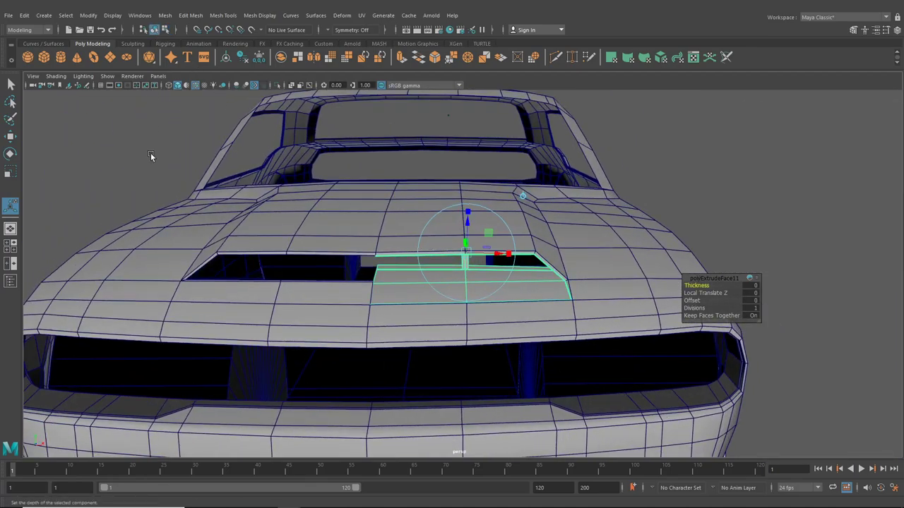
left_click(150, 155)
scroll(394, 292, "down", 5)
mouse_move(394, 294)
left_mouse_down("alt")
mouse_move(412, 280)
mouse_move(397, 285)
left_mouse_up("alt")
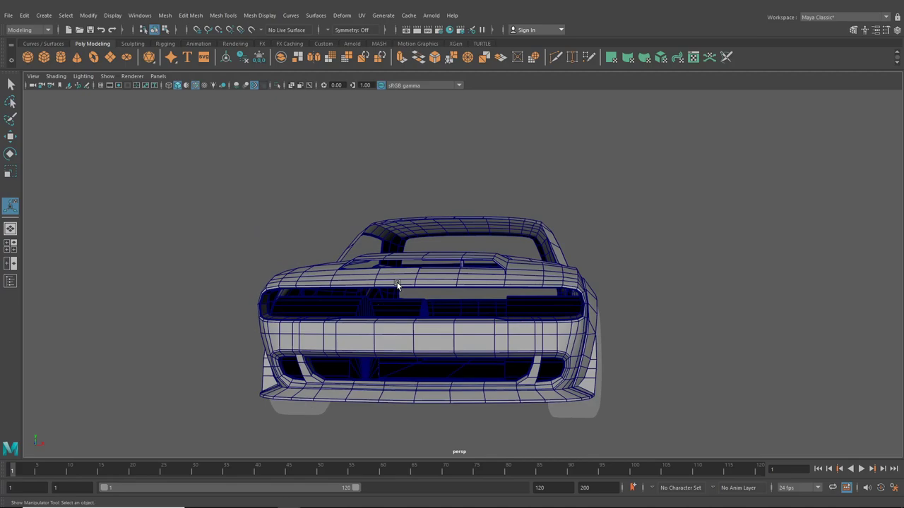
scroll(398, 284, "up", 15)
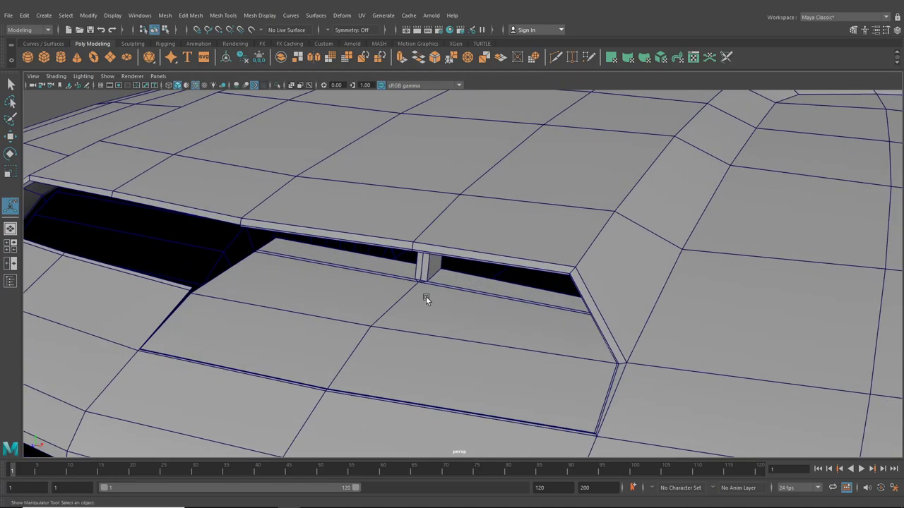
left_click(433, 265)
left_click_drag(435, 264, 307, 238, "alt")
left_click(276, 85)
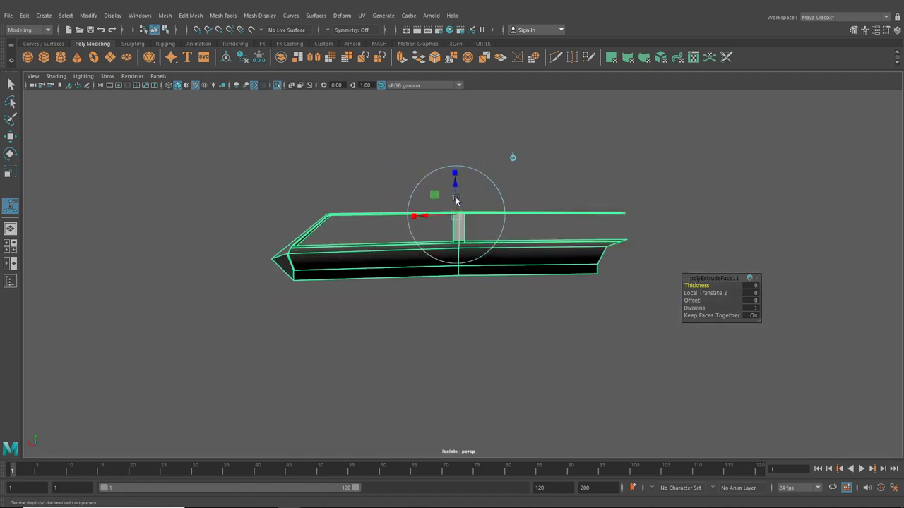
Try to lower the pillar's top with a local Z translation of -0.028 on the extrusion.
left_click_drag(455, 192, 456, 213)
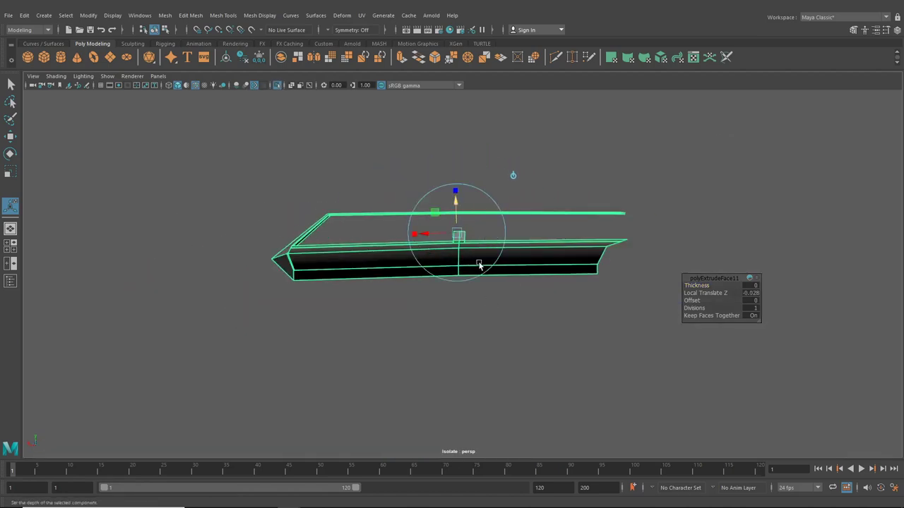
left_click_drag(480, 264, 630, 286, "alt")
scroll(411, 243, "up", 4)
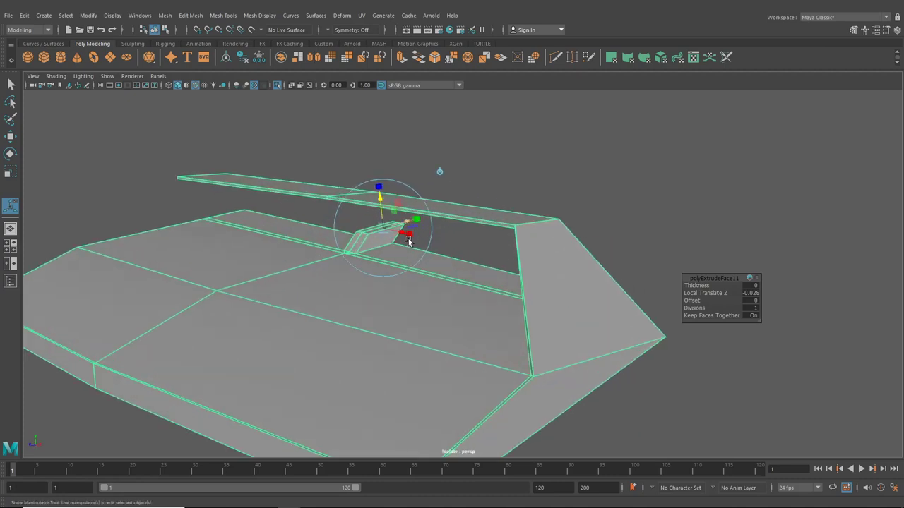
left_click_drag(411, 243, 450, 239, "alt")
key("ctrl+z")
Lower the pillar's top with a local Z translation of -0.01, leaving a gap beneath the upper strip.
left_click_drag(444, 149, 465, 160)
middle_click_drag(466, 159, 442, 242, "alt")
scroll(444, 254, "up", 7)
left_click_drag(445, 258, 477, 242, "alt")
scroll(456, 263, "down", 7)
left_click_drag(481, 268, 541, 269, "alt")
middle_click_drag(541, 269, 485, 293, "alt")
scroll(484, 293, "up", 5)
left_click_drag(516, 300, 453, 296, "alt")
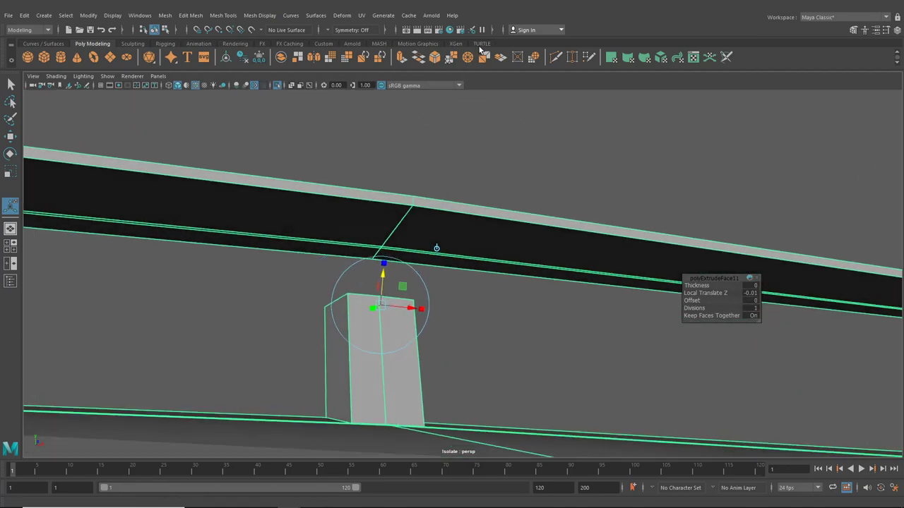
Cut edges with Multi-Cut into the hood lip's narrow underside strip on one side of the middle division, above the pillar's edge.
left_click(556, 58)
scroll(349, 243, "down", 3)
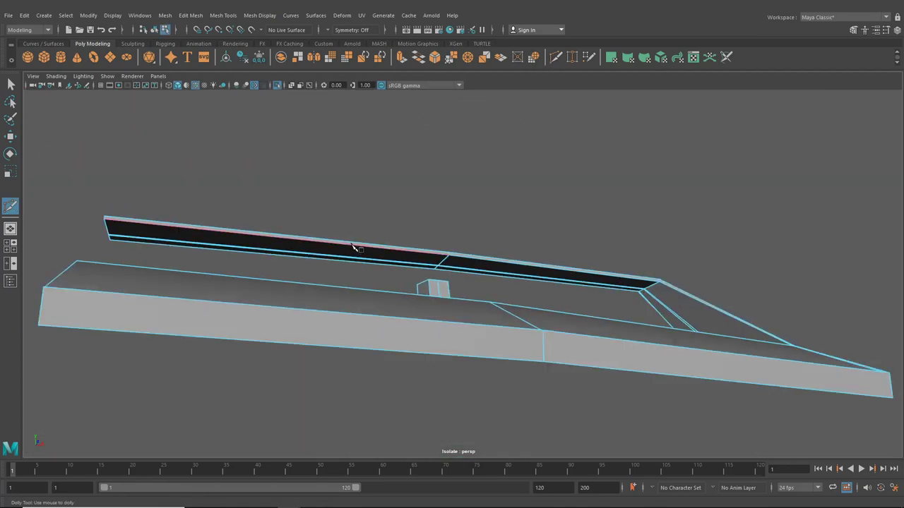
scroll(352, 247, "up", 3)
scroll(353, 248, "down", 2)
scroll(355, 250, "up", 1)
scroll(373, 266, "up", 3)
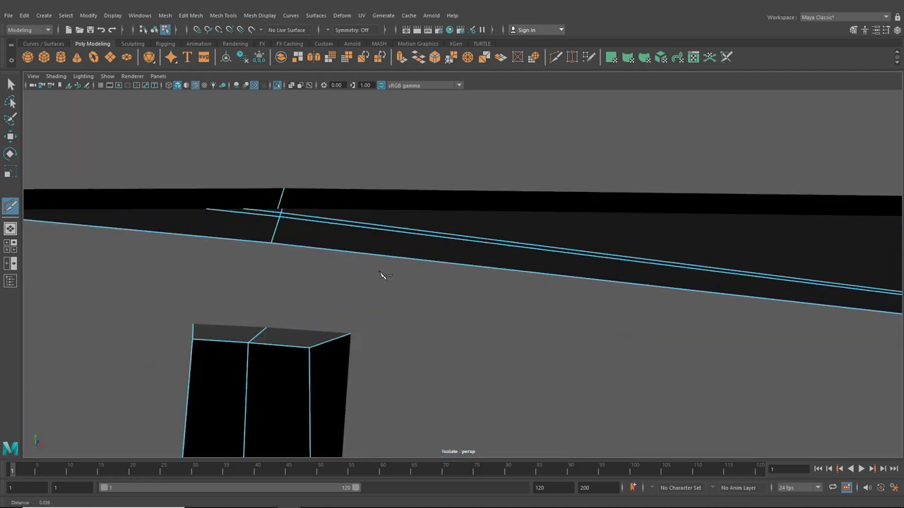
scroll(380, 276, "down", 2)
scroll(370, 271, "up", 1)
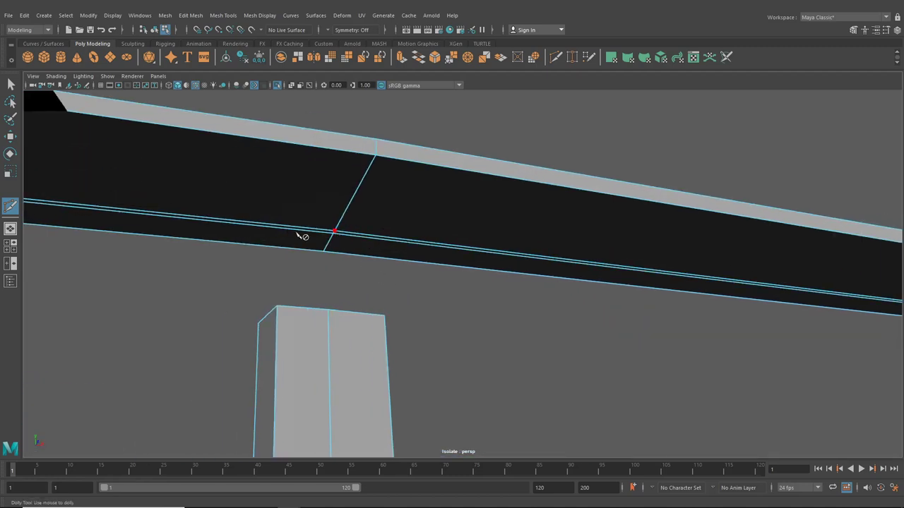
left_click(259, 228)
left_click_drag(262, 228, 288, 223, "alt")
middle_click_drag(288, 222, 297, 215, "alt")
left_click(333, 233)
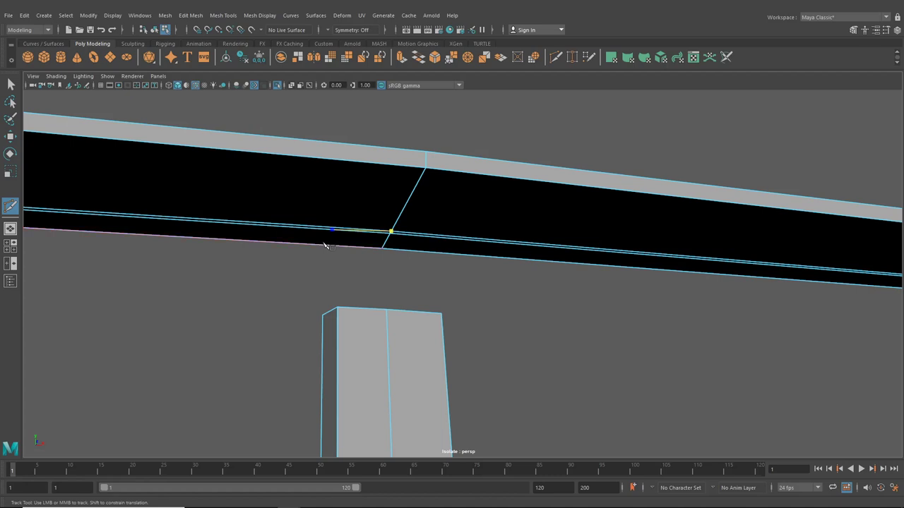
left_click_drag(327, 246, 304, 241, "alt")
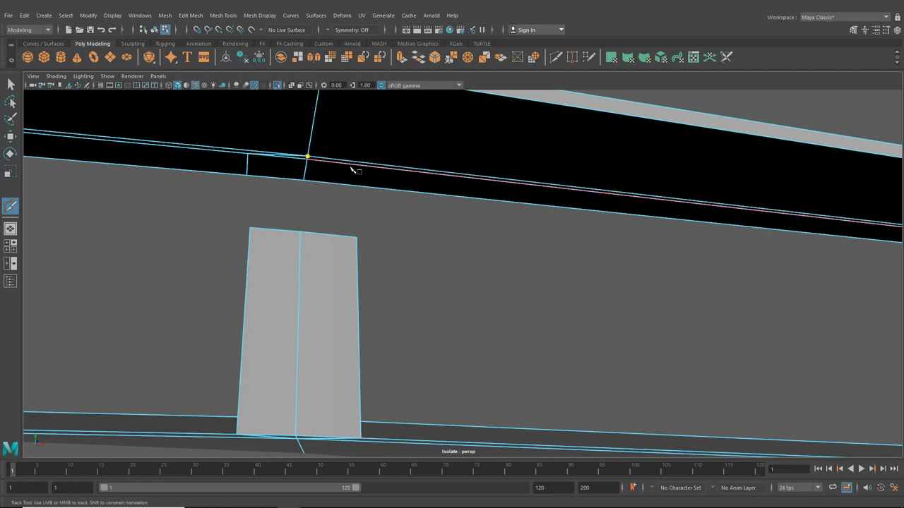
Cut matching edges into the narrow lip strip on the other side of the middle division and leave Multi-Cut.
left_click_drag(351, 170, 348, 174, "alt")
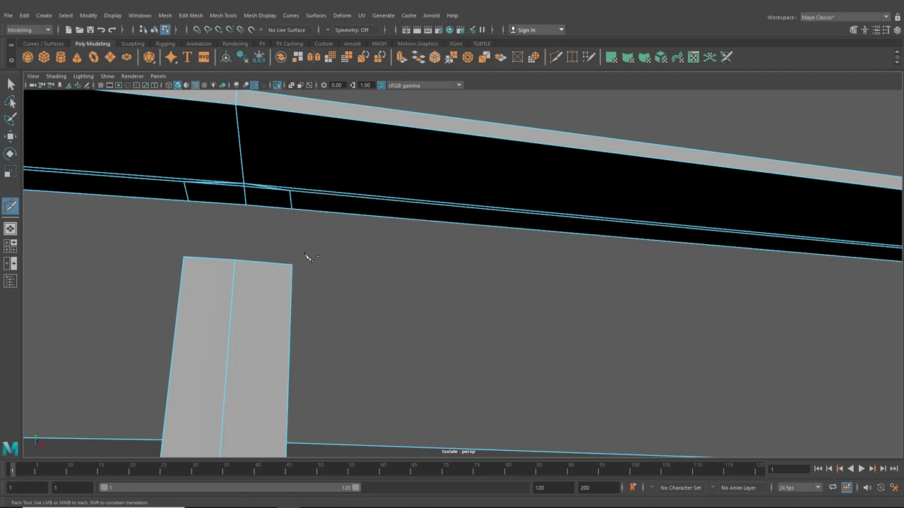
scroll(305, 255, "down", 7)
left_click(10, 84)
Delete the faces capping the top of the support pillar.
left_click_drag(320, 268, 297, 285, "alt")
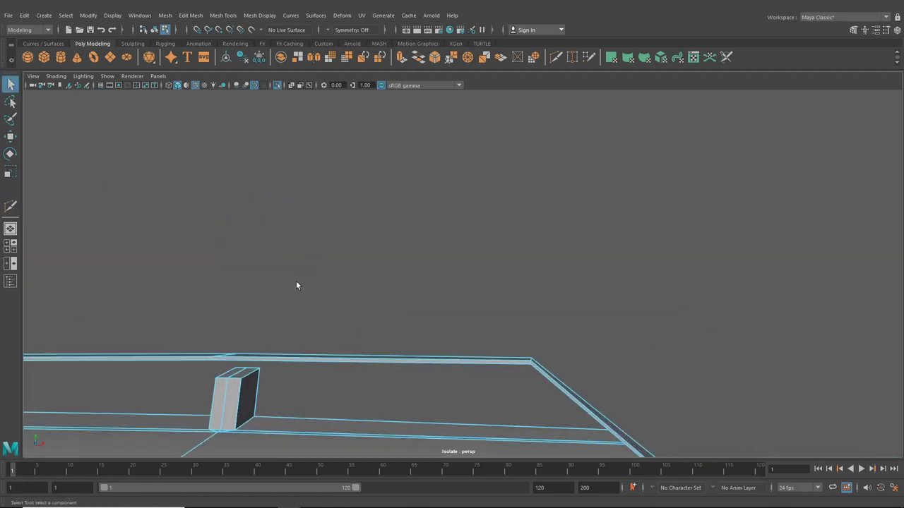
middle_click_drag(297, 286, 369, 234, "alt")
right_click_drag(356, 303, 358, 269)
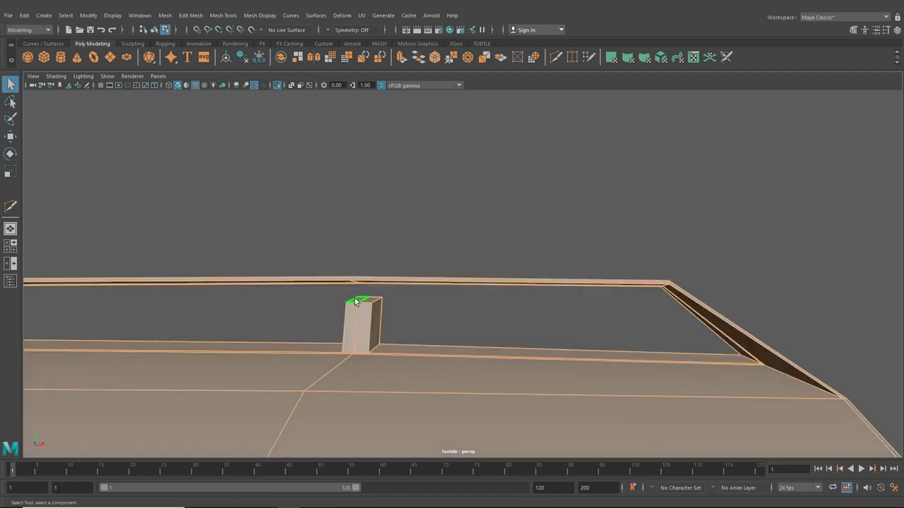
left_click(355, 302)
key("Delete")
scroll(374, 306, "up", 3)
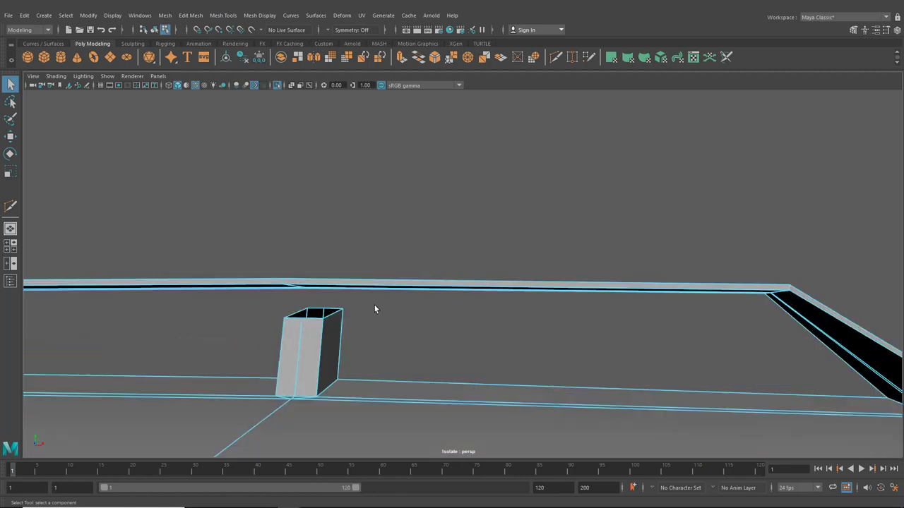
Delete the two adjoining faces on the pillar's rear side.
left_click_drag(374, 307, 247, 300, "alt")
middle_click_drag(248, 301, 333, 308, "alt")
left_click_drag(332, 308, 272, 310, "alt")
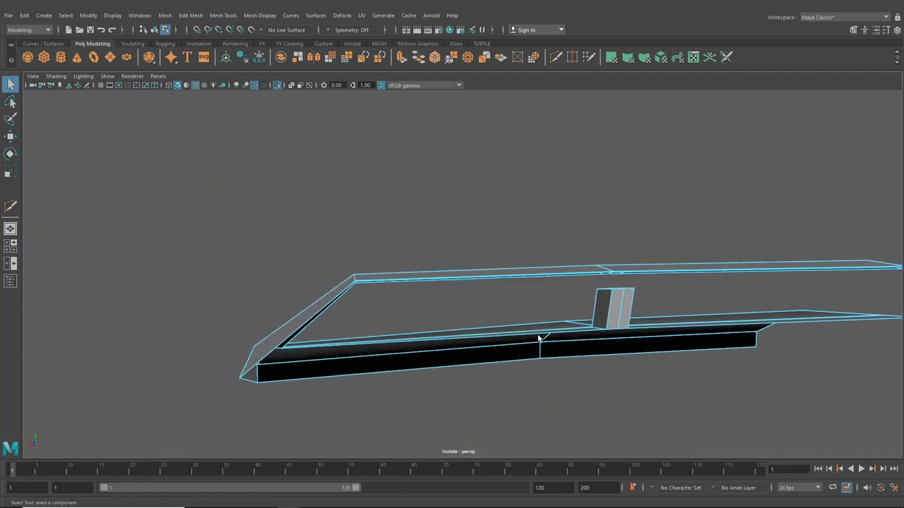
middle_click_drag(539, 339, 470, 336, "alt")
left_click(446, 322)
left_click(462, 317, "shift")
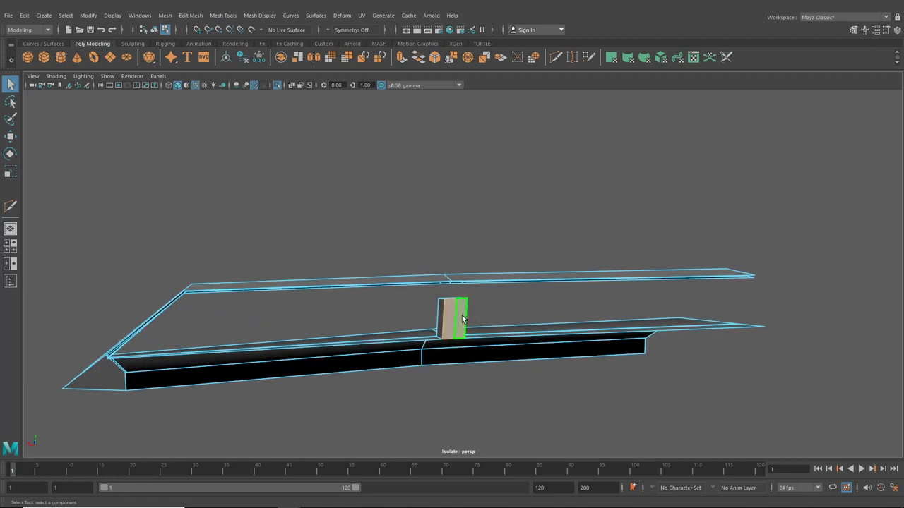
key("Delete")
Delete the two small faces of the lip's underside strip directly above the pillar.
scroll(423, 344, "down", 3)
left_click_drag(423, 344, 446, 339, "alt")
middle_click_drag(445, 338, 444, 353, "alt")
scroll(453, 325, "up", 6)
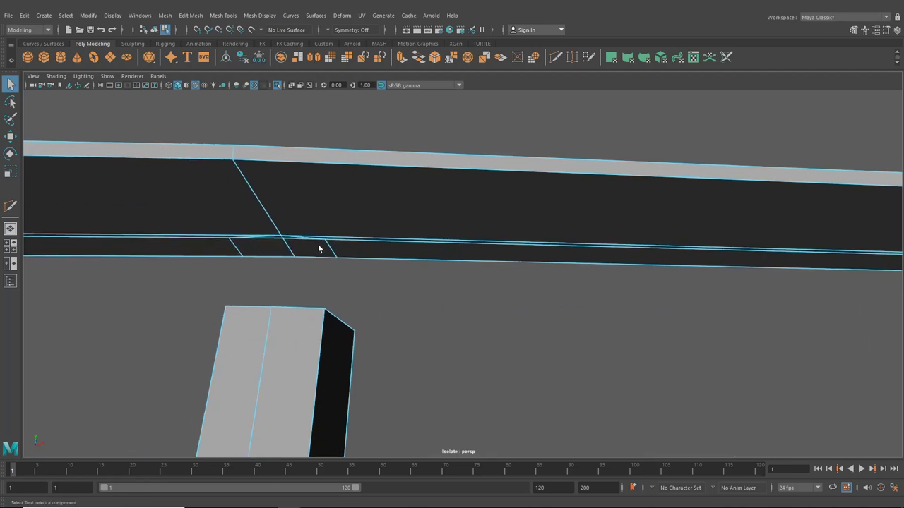
left_click(283, 245)
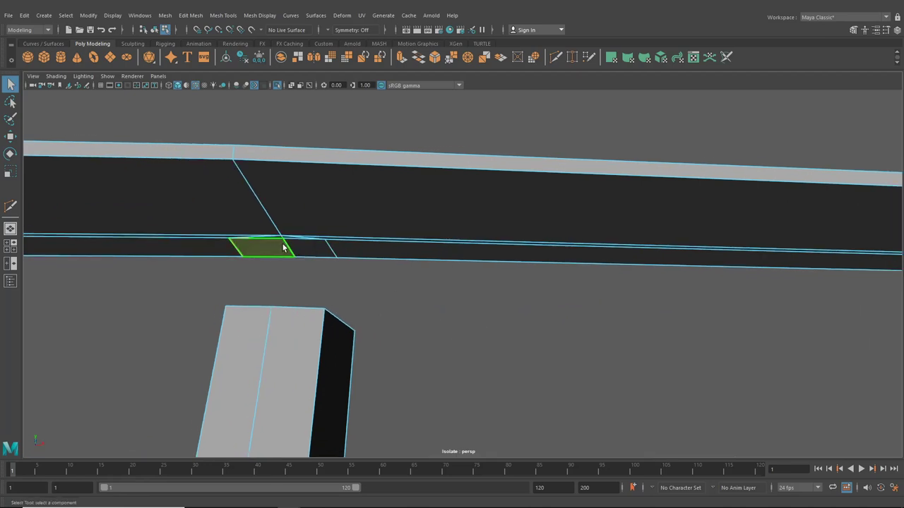
key("Delete")
left_click(297, 250)
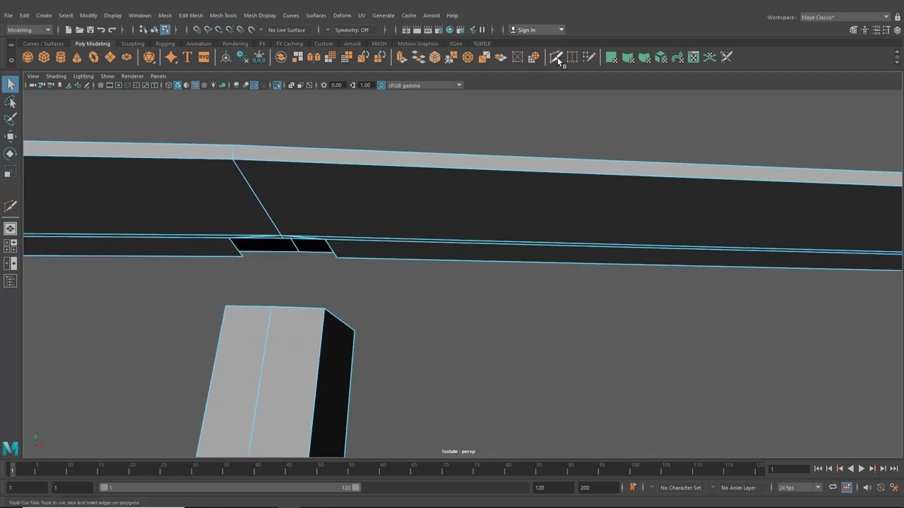
Target Weld the pillar's open top vertices to the matching vertices around the gap in the hood lip.
left_click(572, 59)
right_click_drag(299, 315, 262, 236)
middle_click_drag(272, 254, 284, 247, "alt")
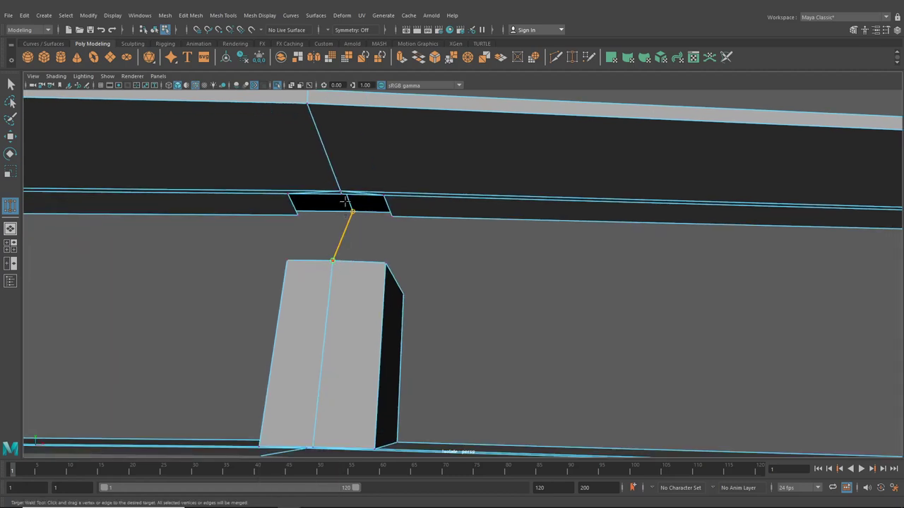
left_click_drag(345, 201, 338, 204)
left_click_drag(287, 260, 286, 194)
left_click_drag(384, 260, 391, 216)
left_click_drag(265, 219, 446, 270, "alt")
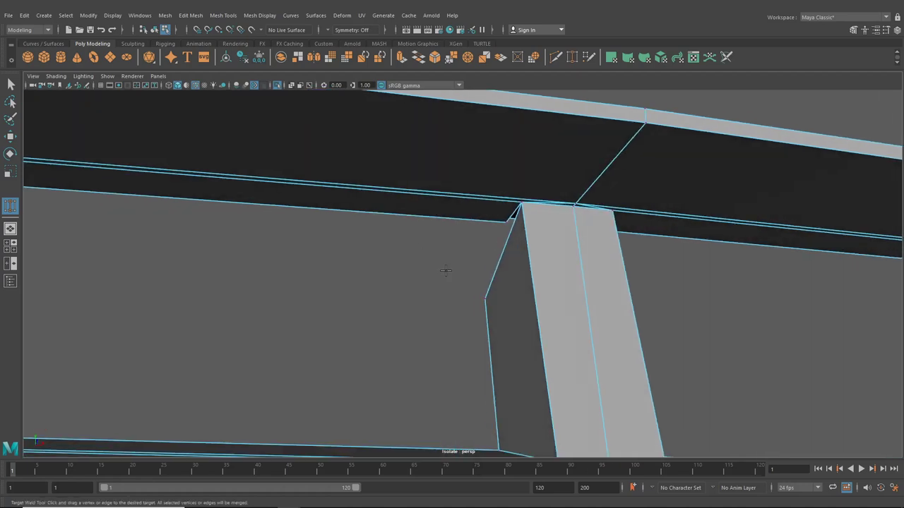
left_click_drag(505, 223, 506, 222)
scroll(500, 240, "down", 8)
left_click_drag(496, 254, 456, 265, "alt")
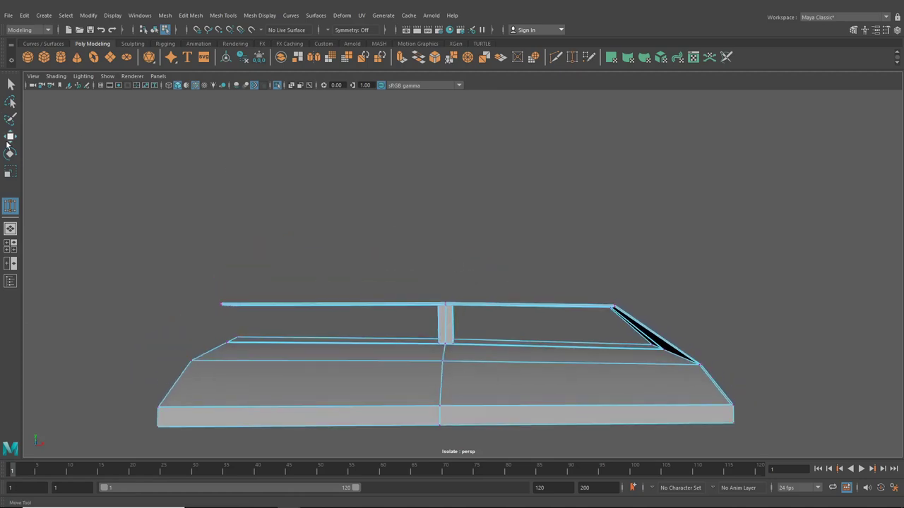
Adjust the pillar's top corner vertices sideways where they join the hood lip.
left_click(10, 137)
scroll(437, 319, "up", 4)
left_click_drag(438, 319, 448, 315, "alt")
right_click_drag(460, 287, 424, 239)
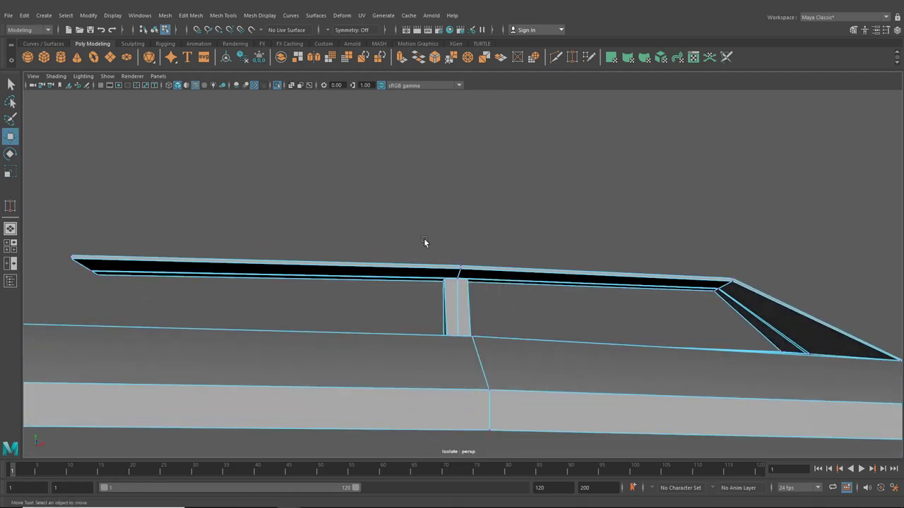
scroll(417, 292, "up", 5)
scroll(415, 293, "down", 6)
scroll(437, 288, "up", 3)
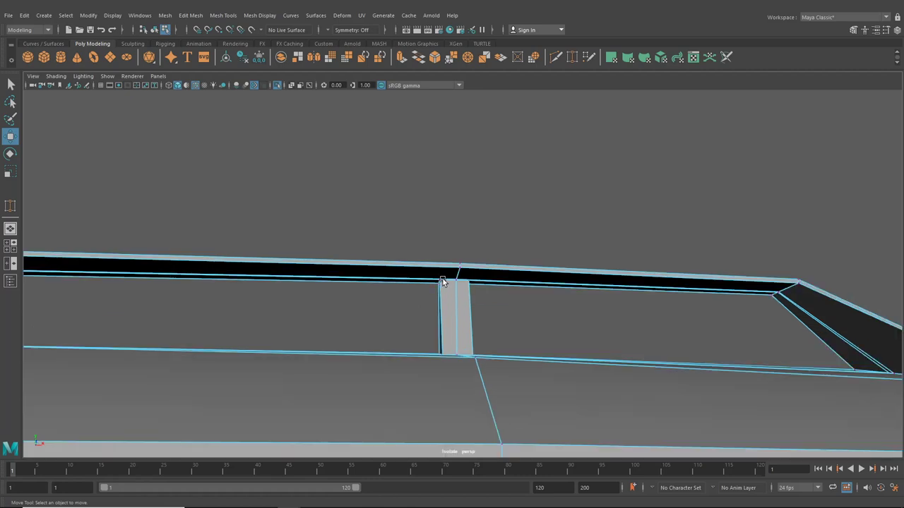
left_click(443, 281)
left_click_drag(476, 281, 479, 282)
left_click_drag(479, 286, 449, 291, "alt")
left_click(436, 282)
left_click(433, 279)
Move the remaining top vertices of the pillar along X so its upper sides line up with the base.
scroll(454, 280, "down", 5)
scroll(489, 299, "up", 2)
scroll(479, 303, "up", 4)
left_click(458, 313)
left_click(417, 294)
left_click(429, 292)
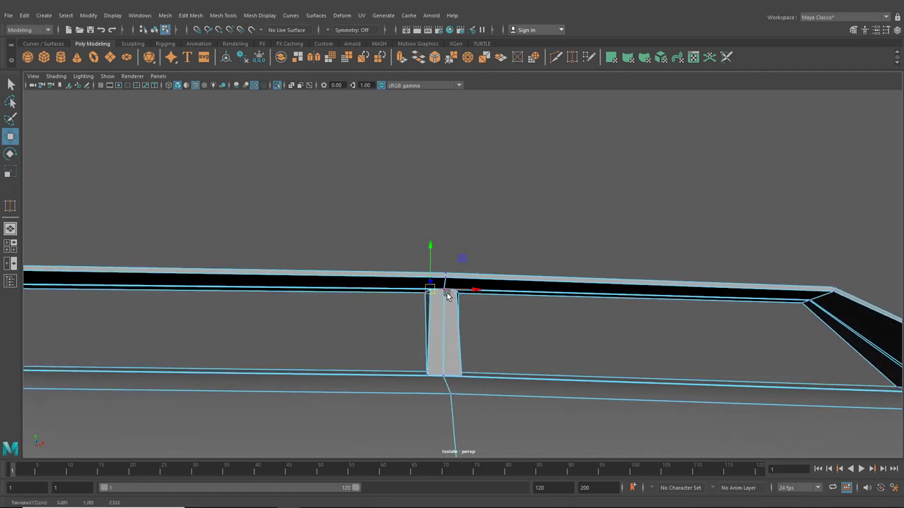
middle_click_drag(427, 293, 460, 293)
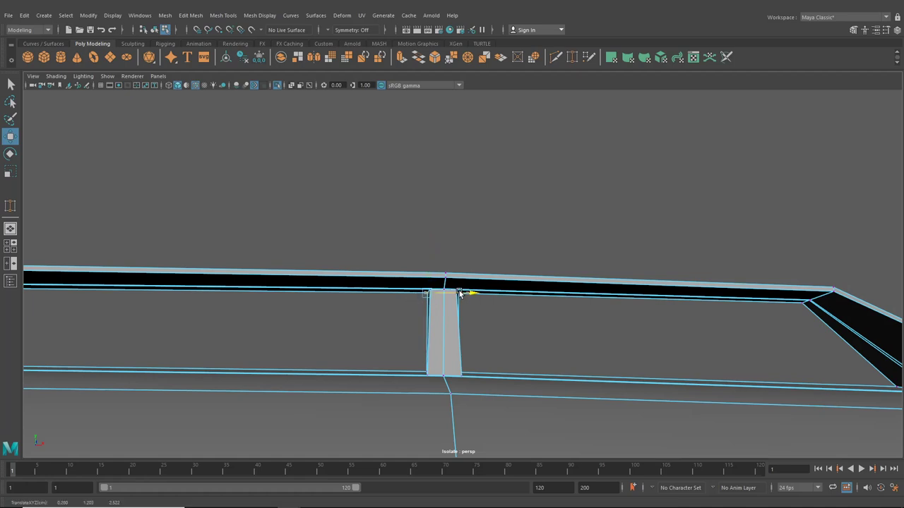
left_click_drag(460, 294, 478, 297)
Return to object mode, show the whole car body again and deselect the scoop mesh.
left_click(156, 30)
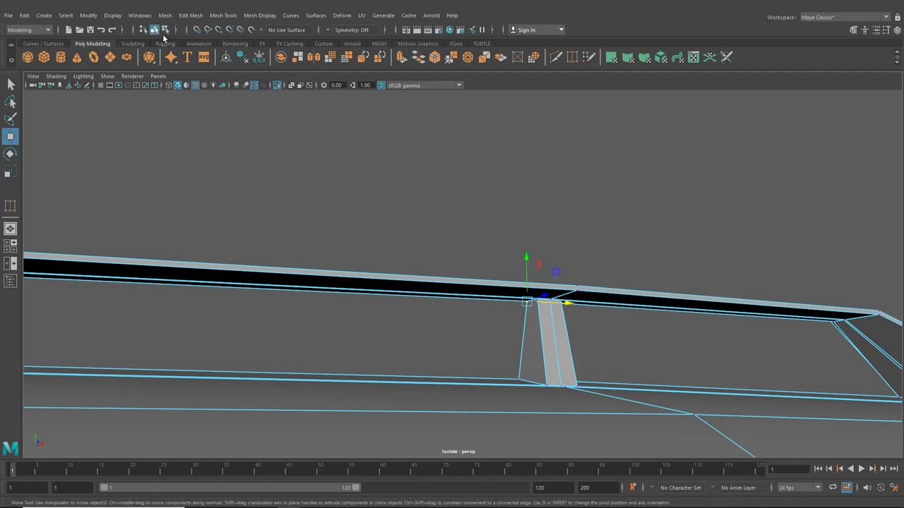
left_click(278, 86)
scroll(479, 248, "down", 5)
left_click_drag(479, 248, 433, 293, "alt")
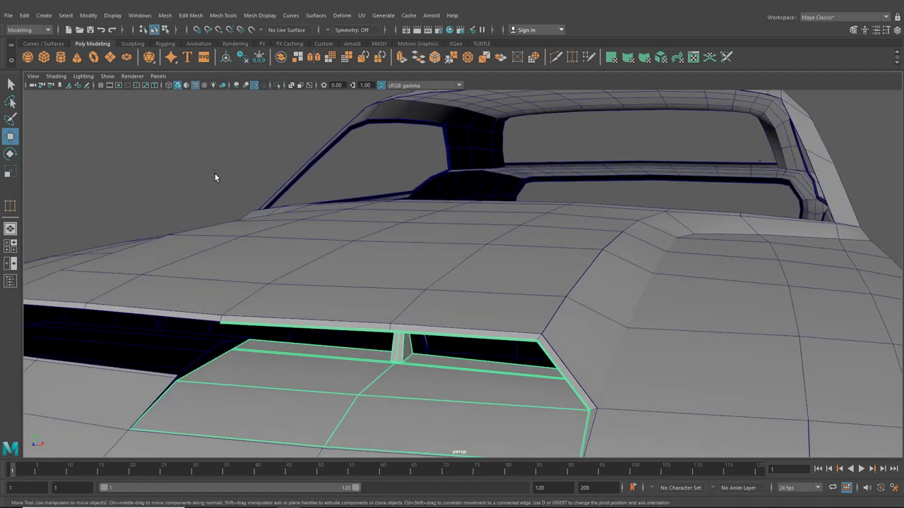
left_click(215, 177)
scroll(345, 251, "down", 5)
left_click_drag(344, 251, 406, 321, "alt")
Adjust the height of the scoop mesh's vertices at the base of the pillar.
left_click(386, 332)
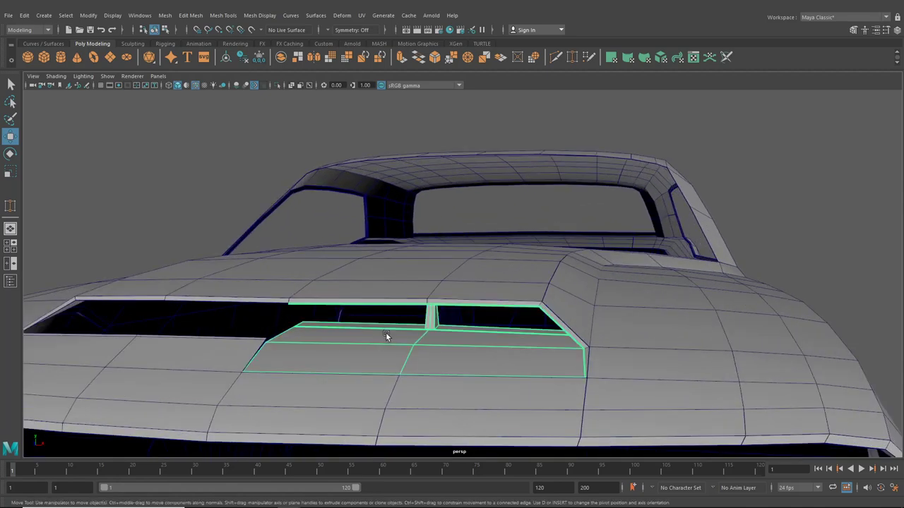
right_click_drag(341, 314, 280, 247)
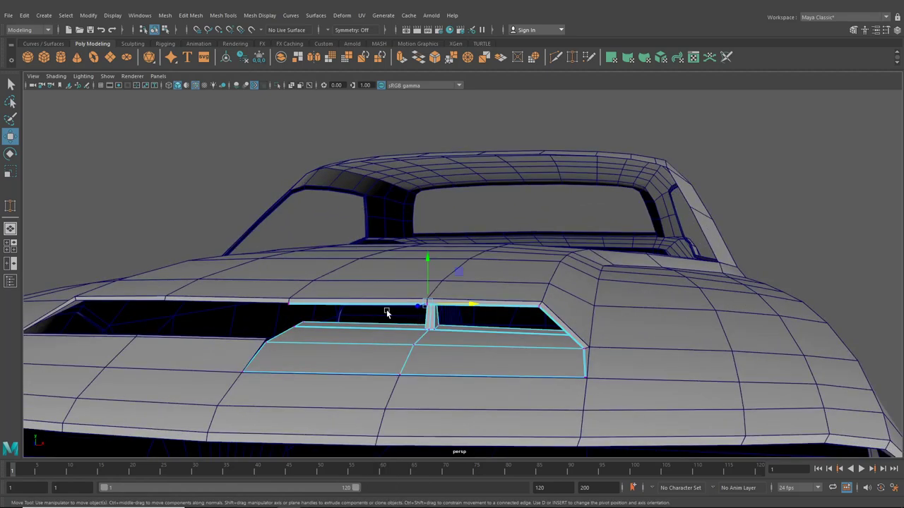
left_click_drag(388, 314, 326, 329, "alt")
left_click_drag(326, 330, 312, 308, "alt")
left_click_drag(311, 308, 324, 274, "alt")
left_click_drag(538, 380, 526, 378, "alt")
left_click_drag(487, 337, 453, 294)
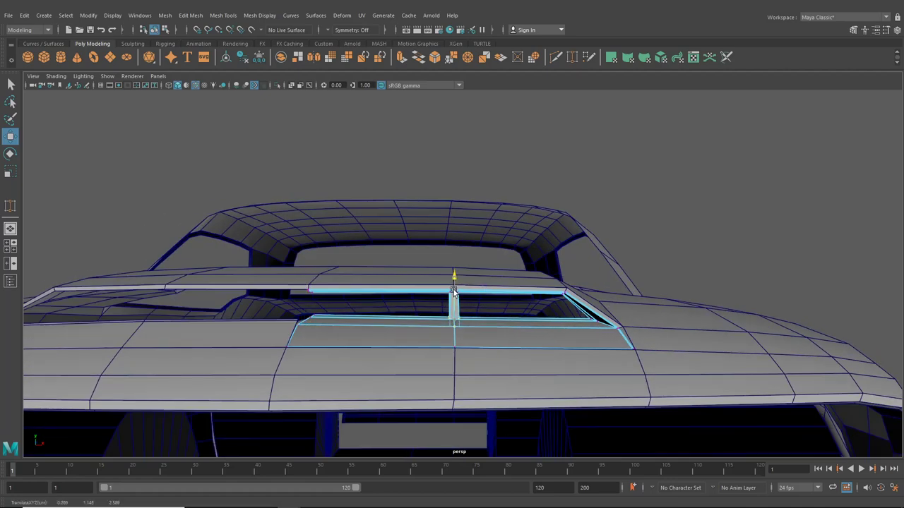
Lower the scoop floor's edge vertices slightly at the car's centreline and return to object mode.
left_click_drag(283, 306, 322, 331)
left_click_drag(324, 322, 345, 335, "alt")
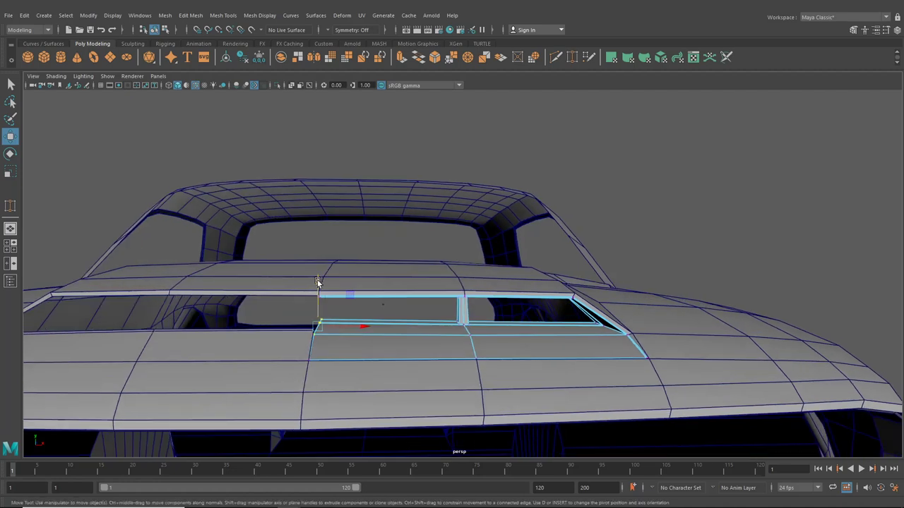
left_click_drag(318, 282, 316, 282)
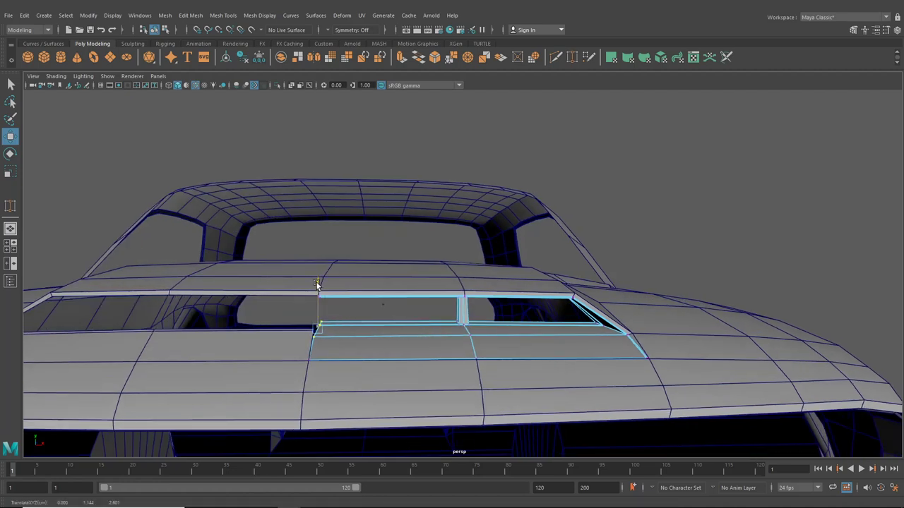
left_click_drag(344, 311, 293, 305, "alt")
left_click(153, 29)
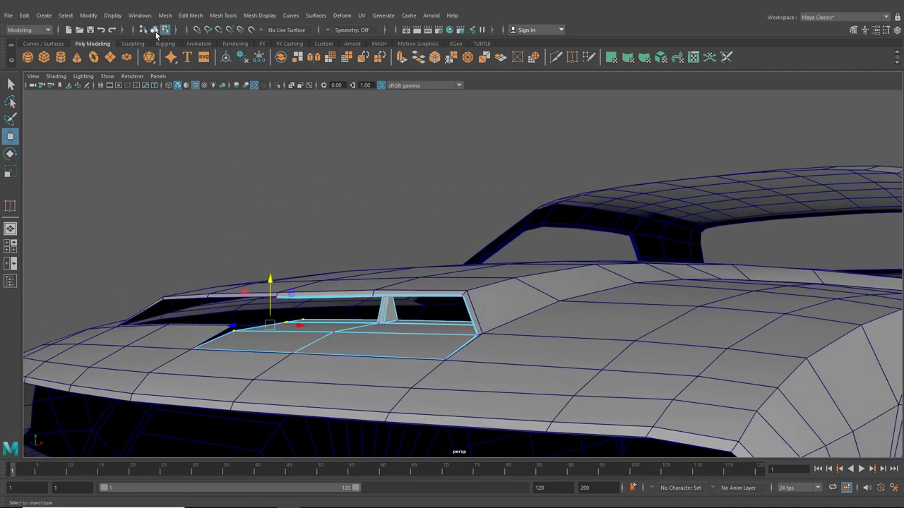
left_click_drag(242, 159, 452, 272, "alt")
scroll(473, 305, "down", 5)
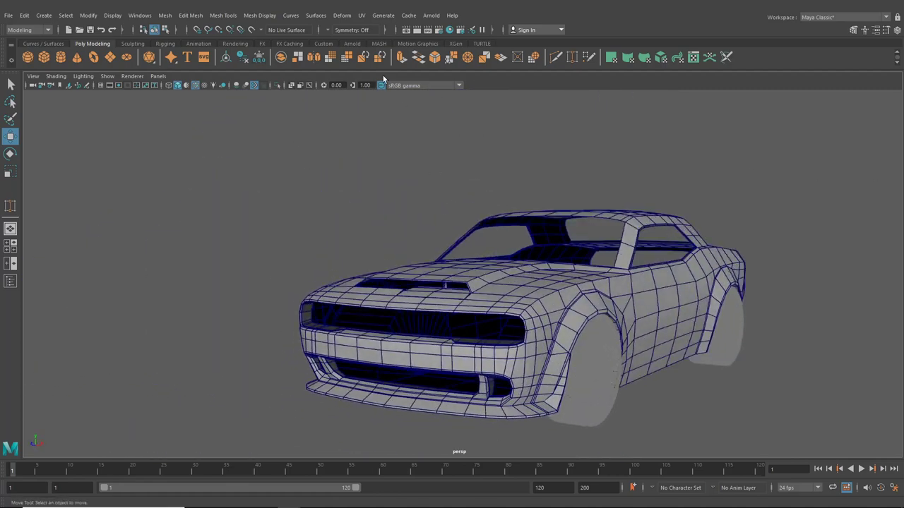
Open the Hypershade and assign the dark lambert2 material to the scoop mesh.
left_click(450, 30)
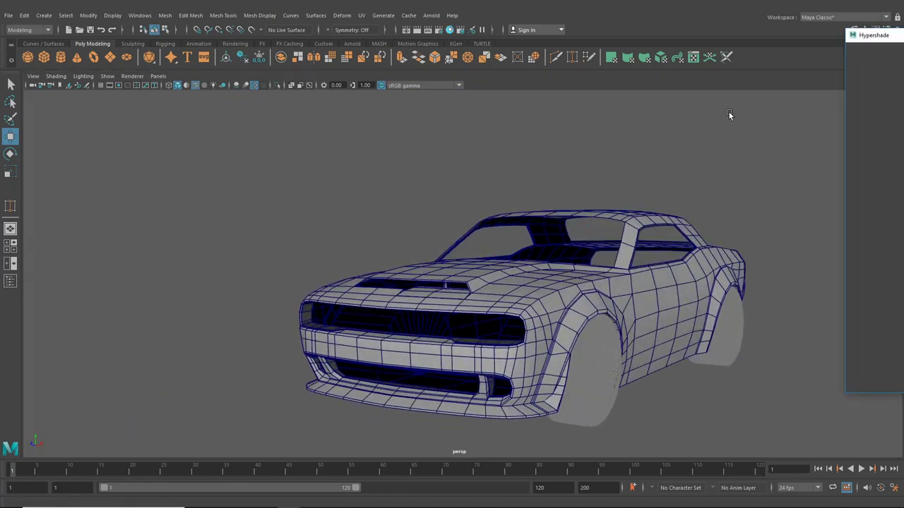
left_click_drag(454, 287, 454, 301, "alt")
left_click(451, 292)
middle_click_drag(451, 291, 404, 293, "alt")
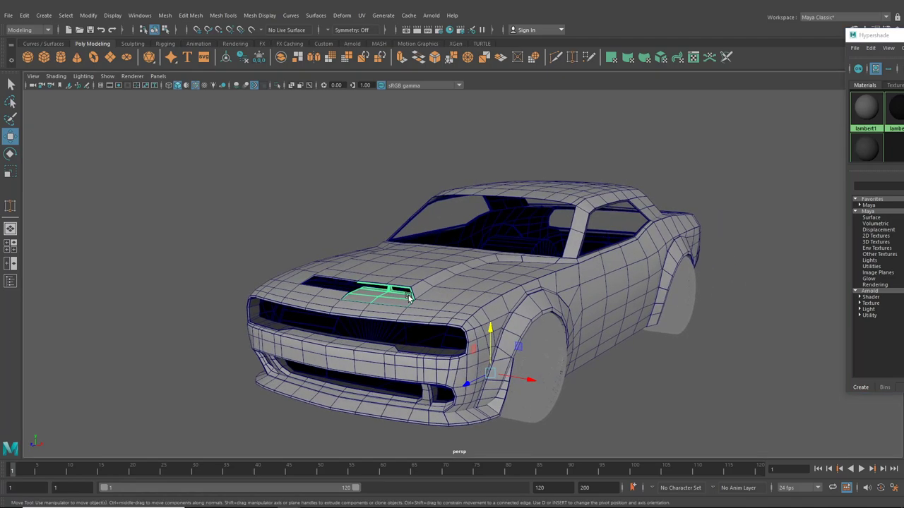
left_click_drag(879, 38, 595, 73)
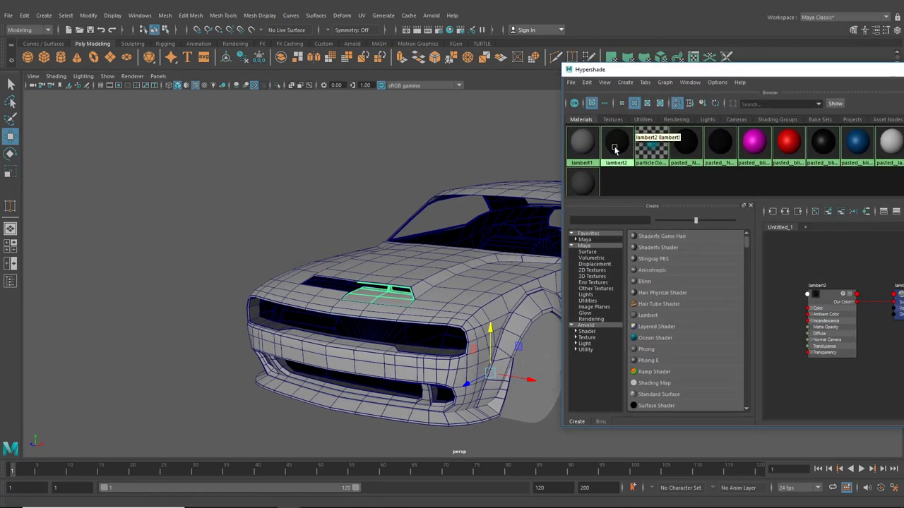
right_click_drag(615, 147, 614, 124)
scroll(256, 217, "up", 4)
left_click(256, 216)
Review the scoop's material on the car's front end and clear the Hypershade window from the viewport.
left_click_drag(256, 217, 448, 356, "alt")
left_click(443, 355)
scroll(179, 220, "down", 4)
left_click(179, 221)
left_click_drag(512, 337, 423, 293, "alt")
scroll(424, 293, "up", 3)
middle_click_drag(423, 293, 439, 259, "alt")
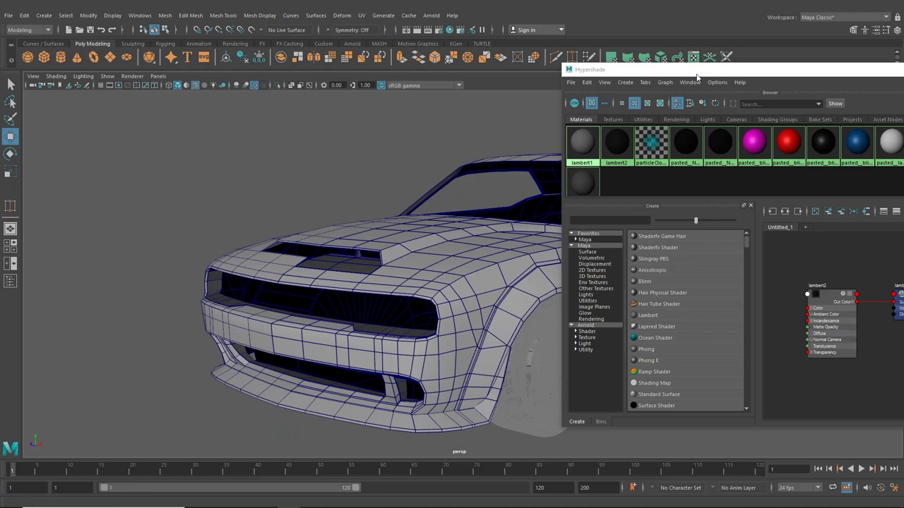
left_click_drag(697, 70, 903, 70)
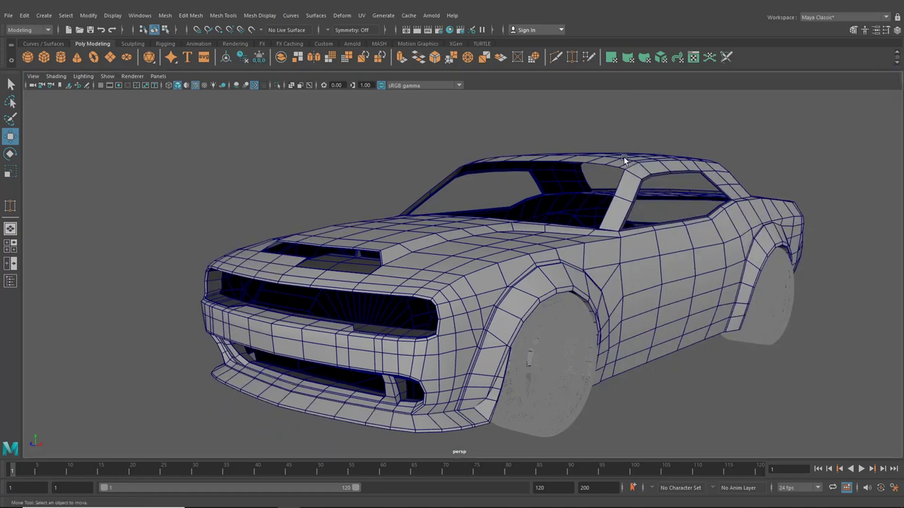
Select the dark scoop mesh together with the adjoining hood mesh and switch both to vertex editing.
left_click_drag(489, 210, 508, 222, "alt")
scroll(405, 265, "up", 3)
left_click_drag(405, 265, 388, 243, "alt")
left_click(327, 225)
scroll(387, 243, "up", 3)
scroll(302, 218, "up", 2)
middle_click_drag(303, 218, 415, 255, "alt")
left_click(382, 273)
scroll(364, 275, "up", 5)
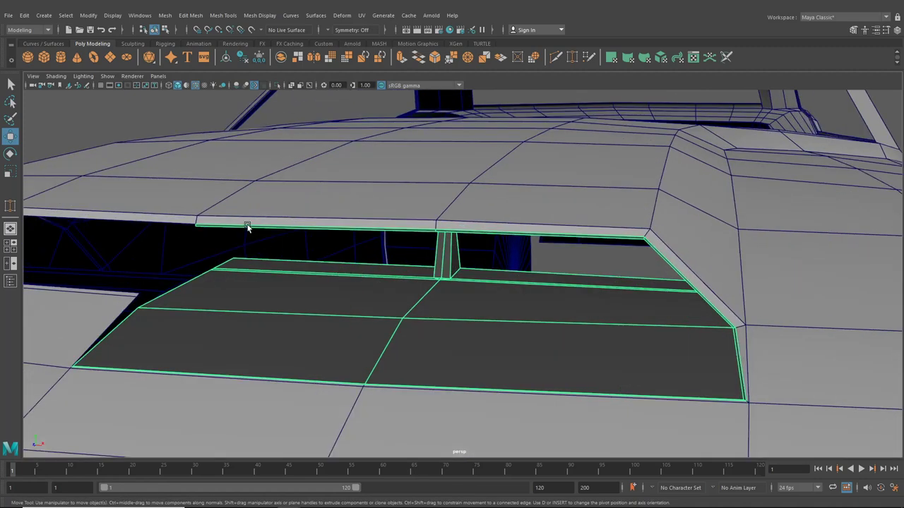
right_click_drag(250, 284, 241, 205)
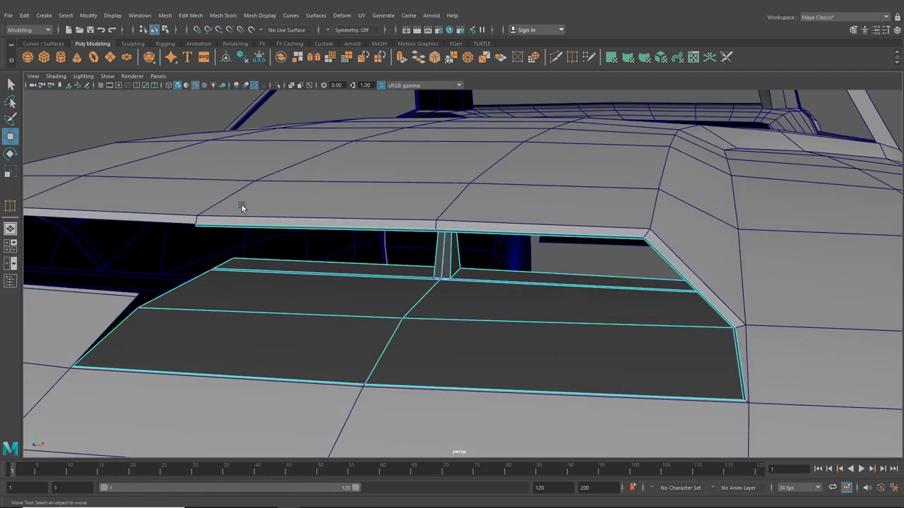
left_click(253, 194)
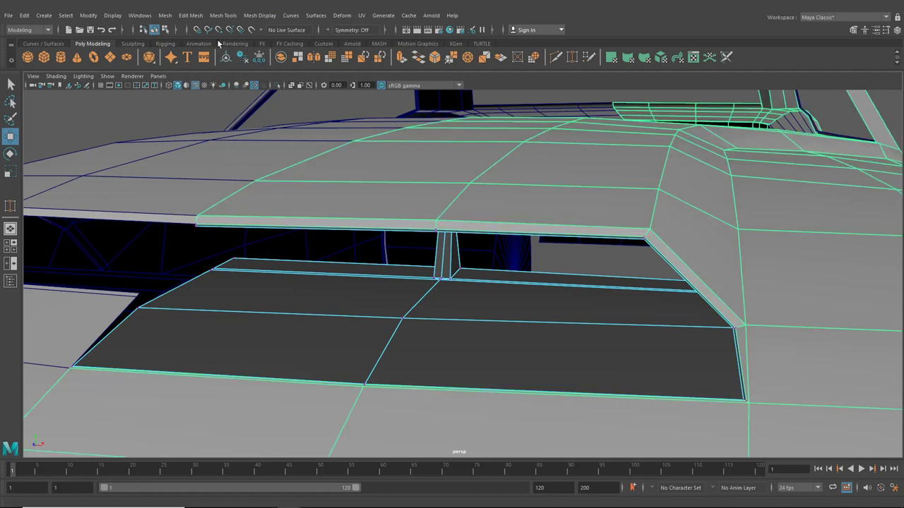
left_click(166, 30)
Finely adjust the height of the scoop lip's vertices at the car's centreline.
left_click_drag(214, 239, 140, 199)
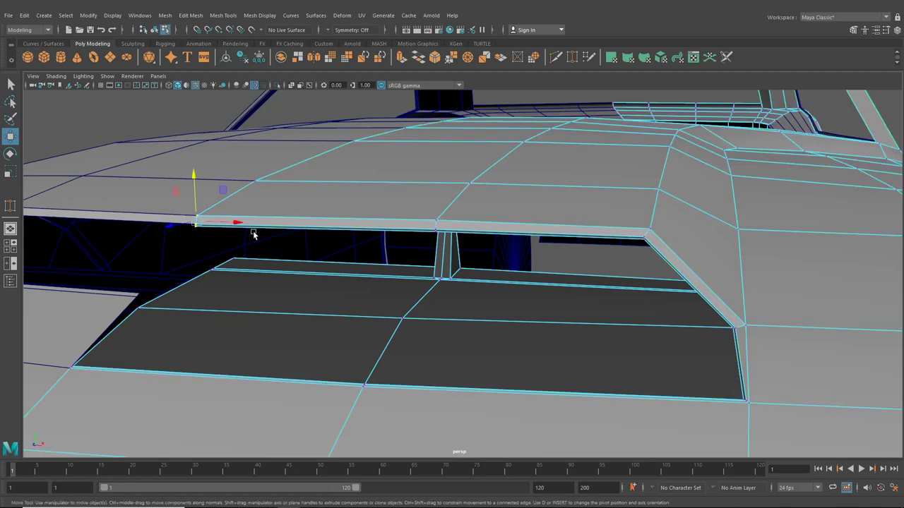
left_click_drag(255, 233, 298, 220, "alt")
left_click_drag(317, 163, 317, 166)
left_click_drag(335, 227, 307, 190)
middle_click_drag(307, 190, 351, 190, "alt")
left_click_drag(351, 190, 321, 199, "alt")
left_click_drag(305, 166, 305, 164)
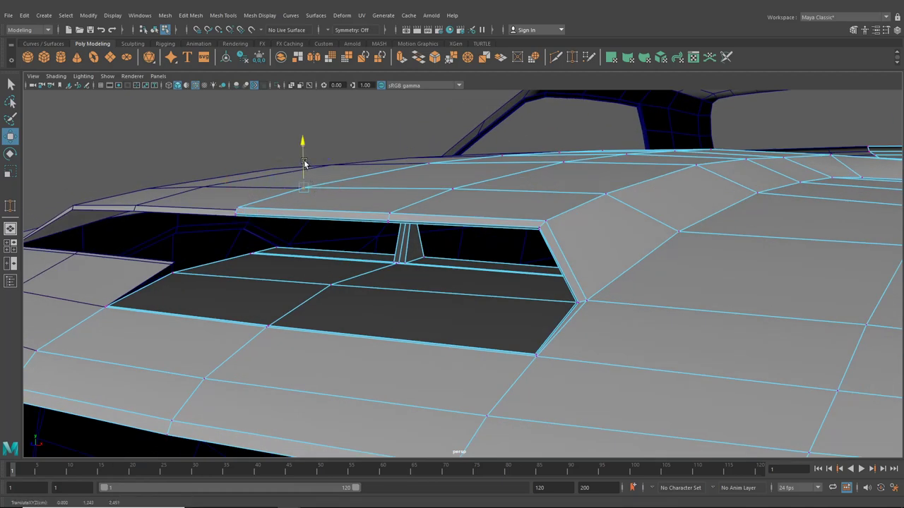
Raise the hood vertex behind the scoop lip slightly at the centreline, return to object mode and clear the selection.
mouse_move(358, 184)
left_mouse_down("alt")
mouse_move(389, 185)
mouse_move(375, 185)
left_mouse_up("alt")
left_click(408, 163)
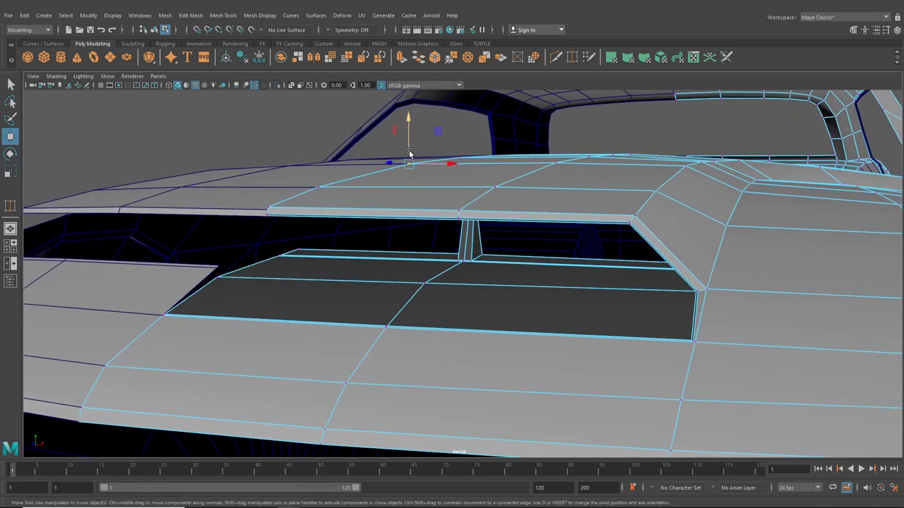
left_click_drag(410, 151, 411, 149)
left_click_drag(296, 181, 320, 202, "alt")
left_click(155, 30)
left_click(332, 152)
Review the car's front and side shape, and consult reference photo 015.jpg of the SRT grille and headlights.
left_click_drag(416, 227, 445, 257, "alt")
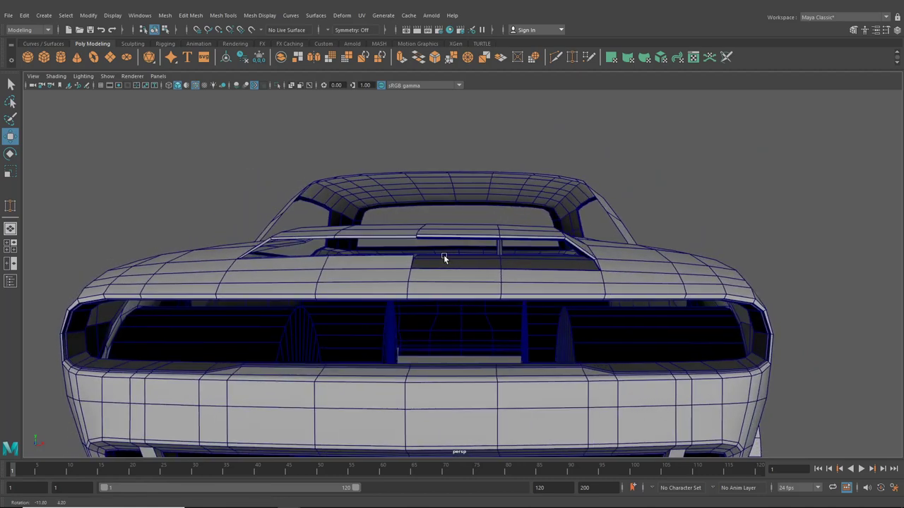
scroll(511, 289, "down", 5)
left_click_drag(511, 290, 485, 296, "alt")
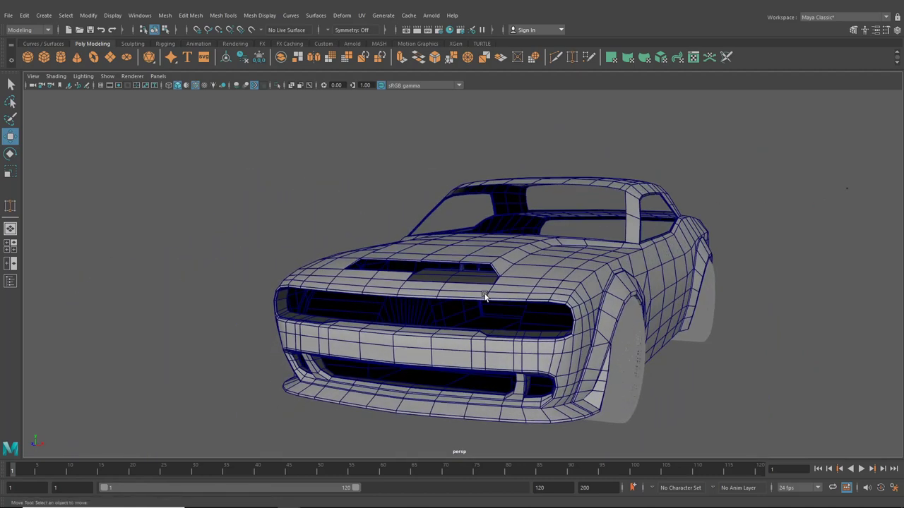
left_click_drag(546, 305, 583, 207, "alt")
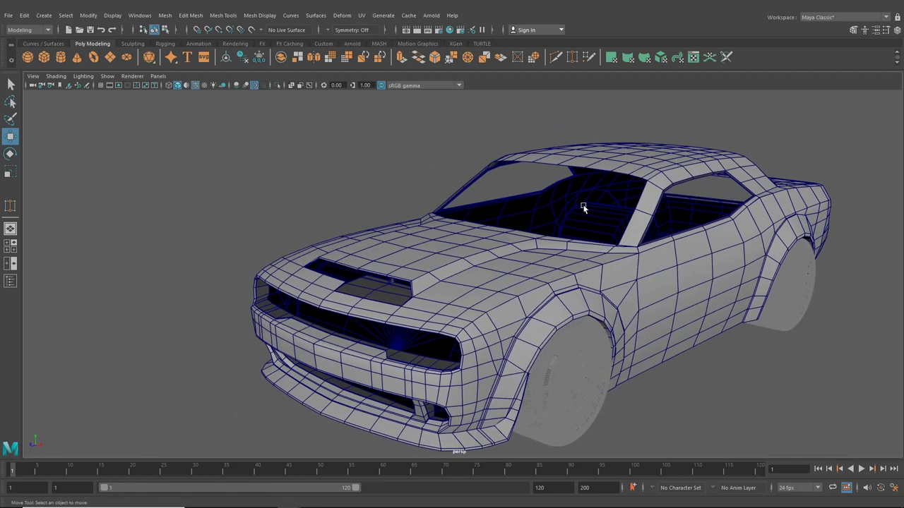
left_click_drag(639, 256, 468, 328, "alt")
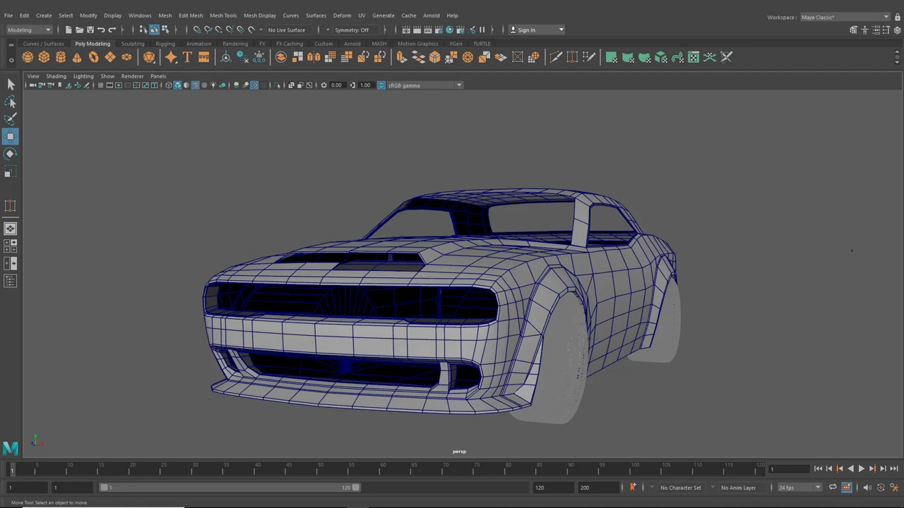
left_click_drag(903, 53, 534, 107)
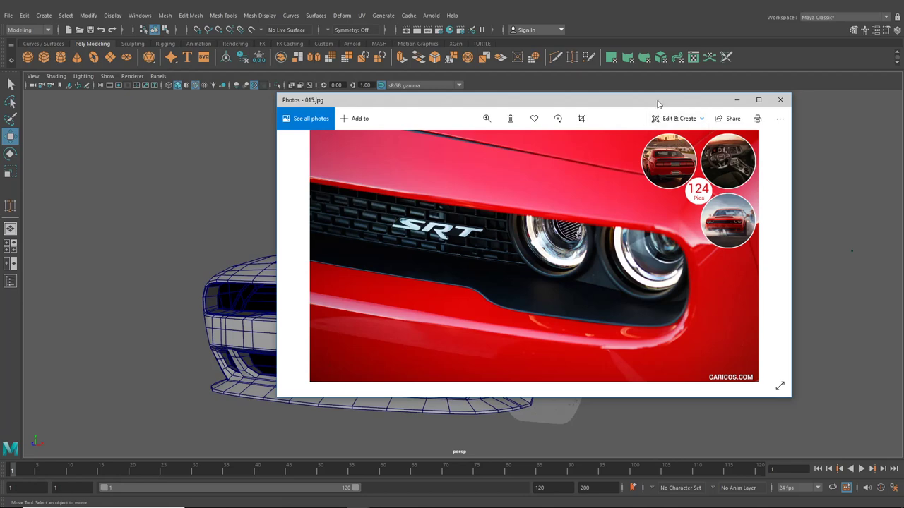
left_click_drag(706, 102, 903, 106)
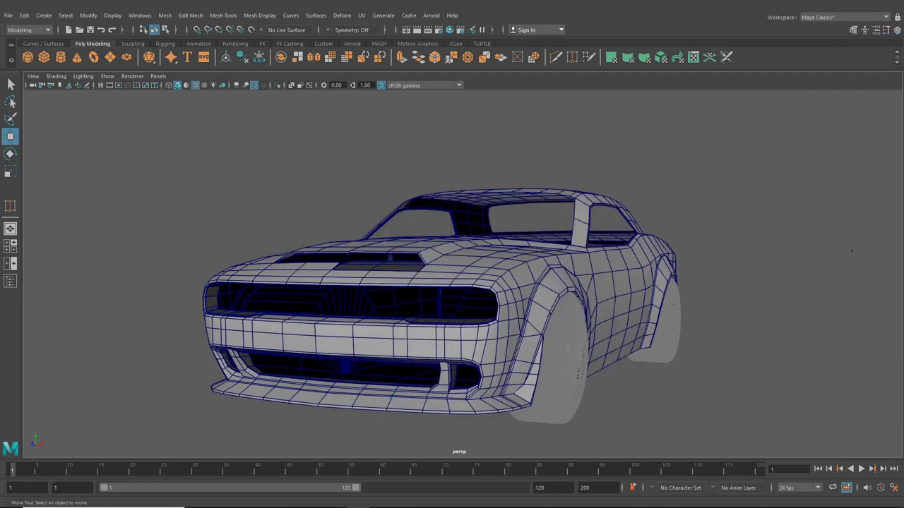
Create a polygon pipe and move it forward along Z to about 4.053, in front of the car.
left_click(68, 16)
mouse_move(46, 17)
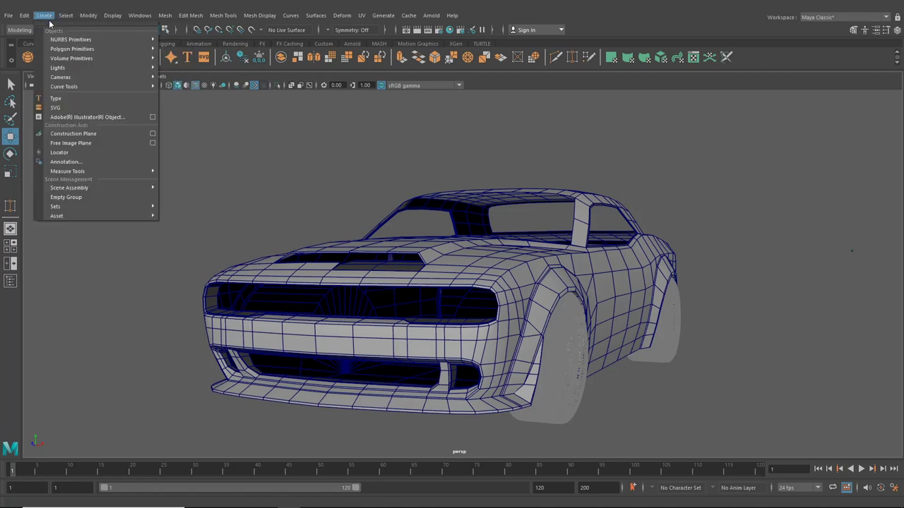
mouse_move(68, 51)
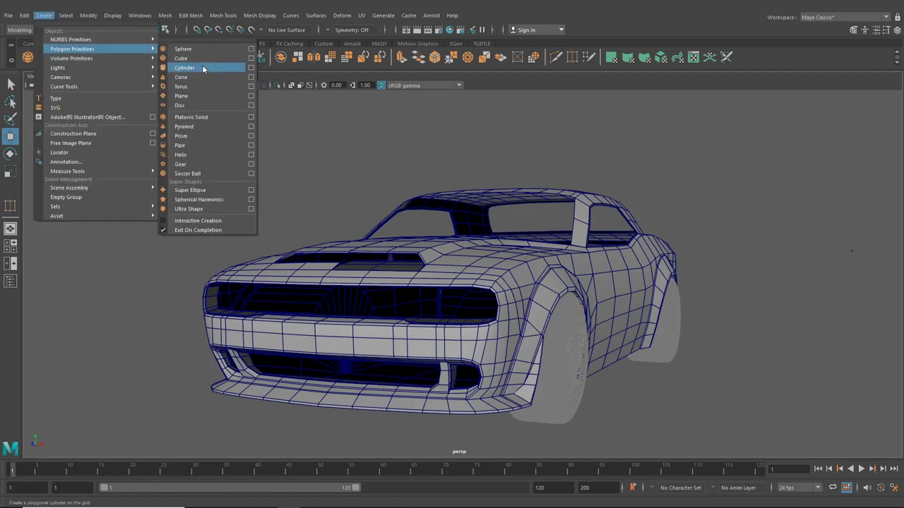
left_click(189, 148)
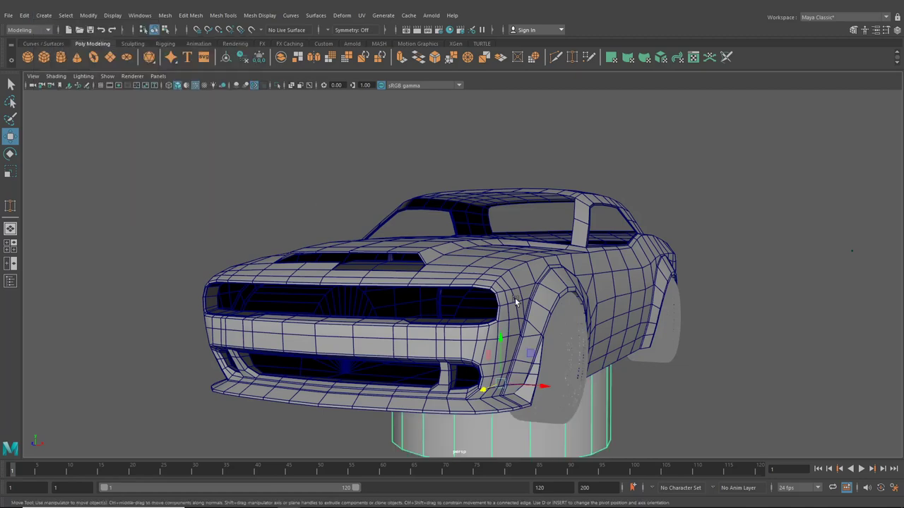
right_click_drag(514, 301, 475, 332, "alt")
left_click_drag(487, 359, 606, 368, "alt")
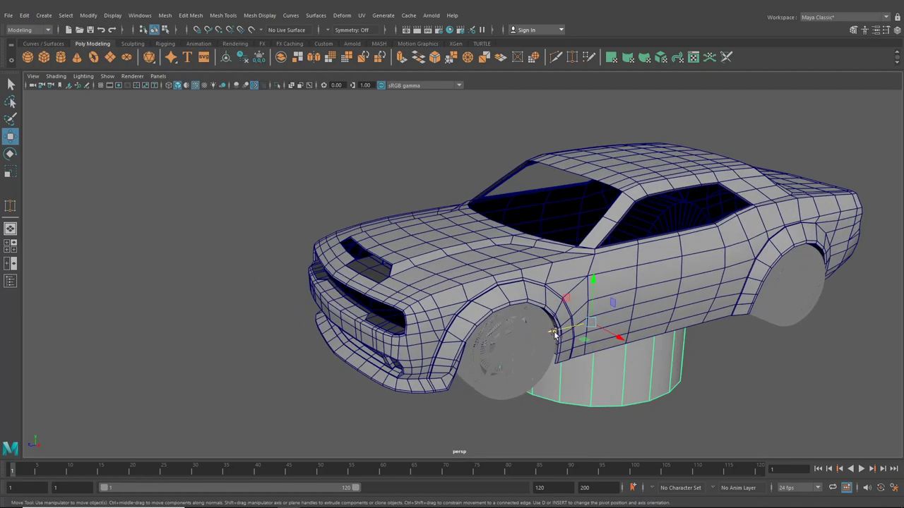
left_click_drag(553, 332, 139, 337)
middle_click_drag(398, 407, 436, 370, "alt")
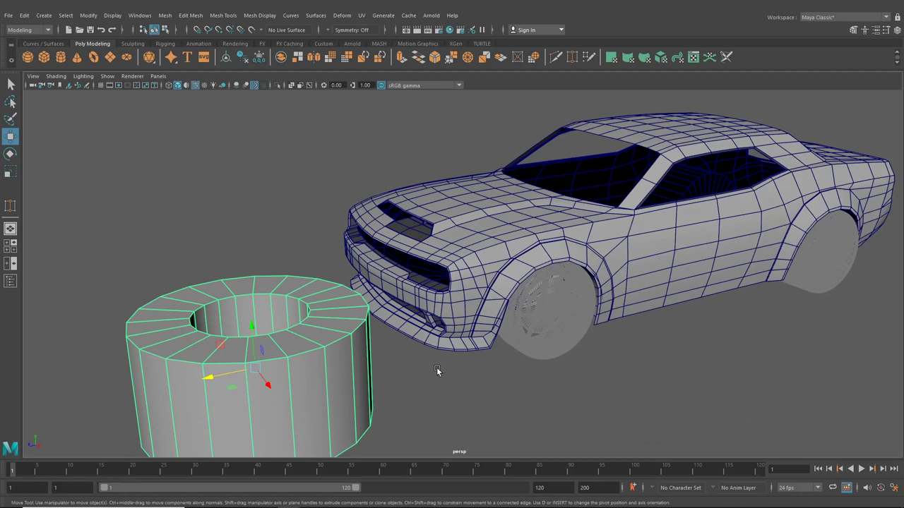
Select both halves of the front splitter and assign them the dark lambert material from the Hypershade.
left_click(406, 334)
left_click_drag(410, 332, 534, 350, "alt")
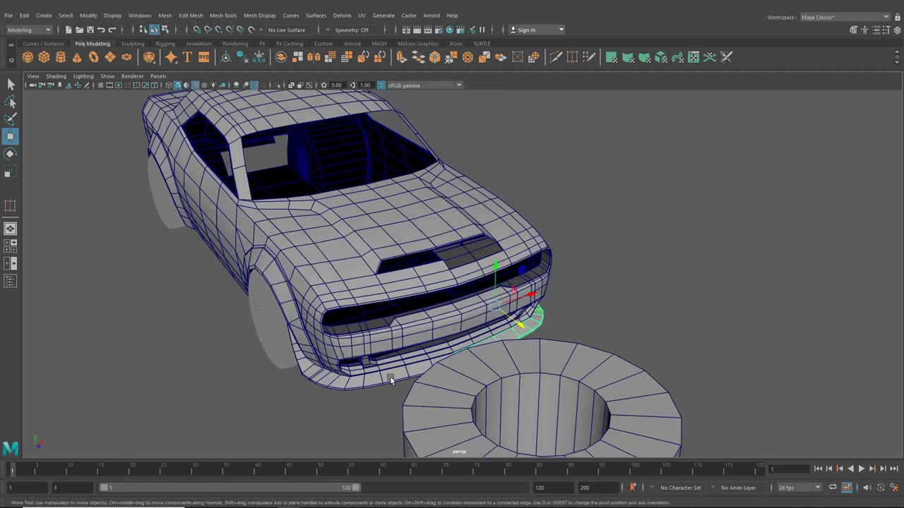
left_click(391, 379, "shift")
left_click_drag(393, 380, 324, 383, "alt")
left_click(450, 31)
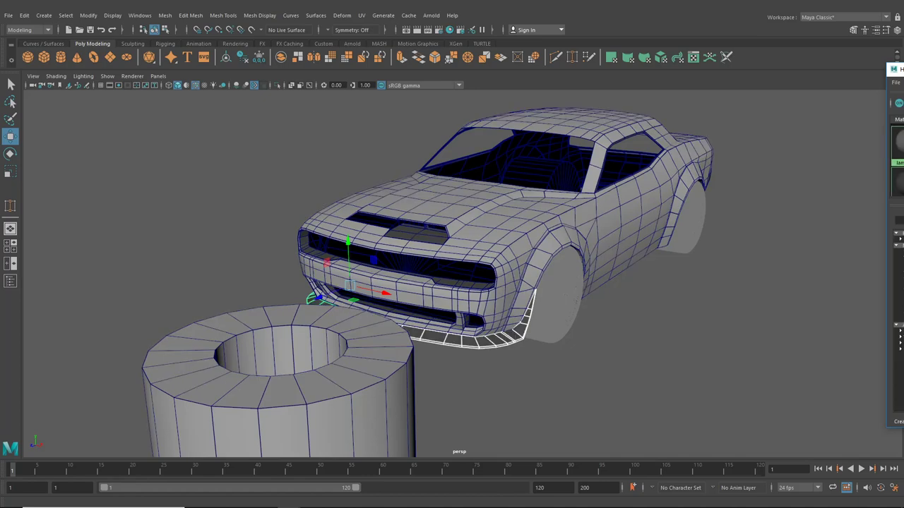
left_click(776, 249)
left_click_drag(715, 301, 691, 307, "alt")
middle_click_drag(692, 307, 728, 284, "alt")
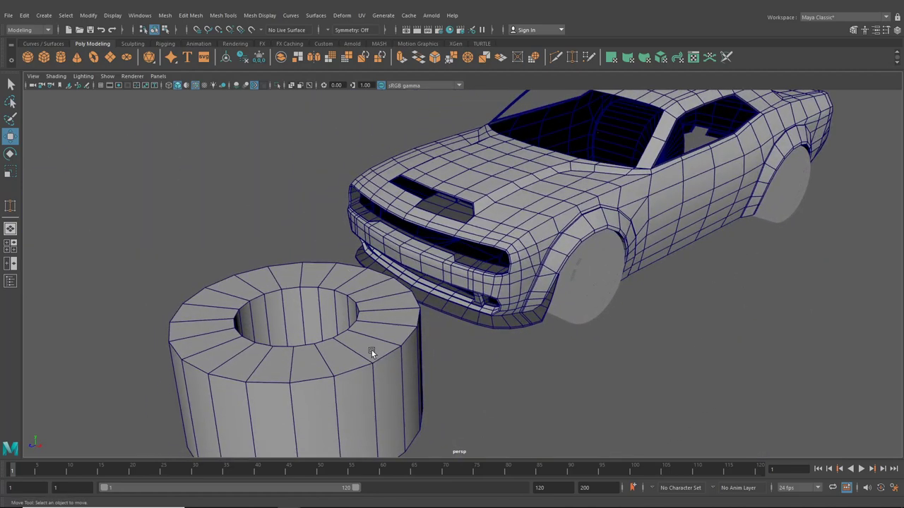
Show the Channel Box for the pipe and move it back towards the front bumper, to about Translate Z 2.617.
left_click(372, 351)
middle_click_drag(396, 335, 425, 312, "alt")
left_click(897, 30)
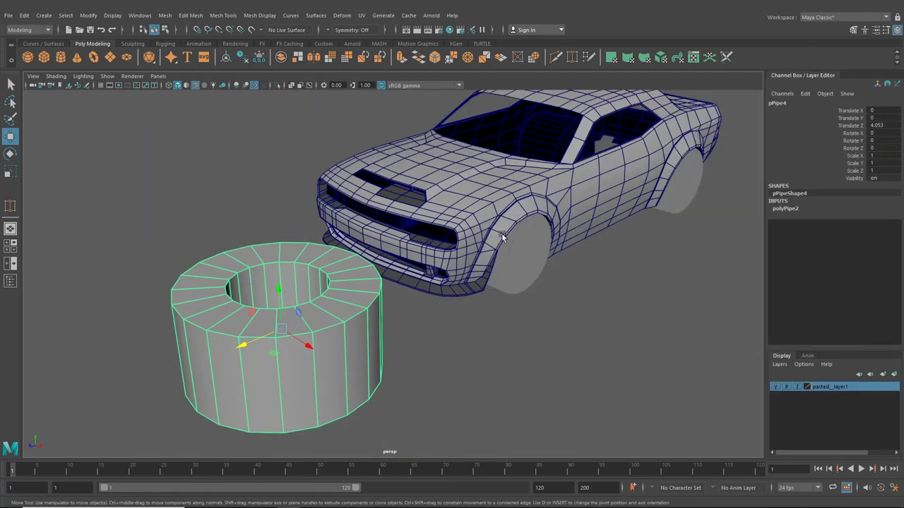
middle_click_drag(500, 242, 577, 243, "alt")
middle_click_drag(473, 271, 495, 264, "alt")
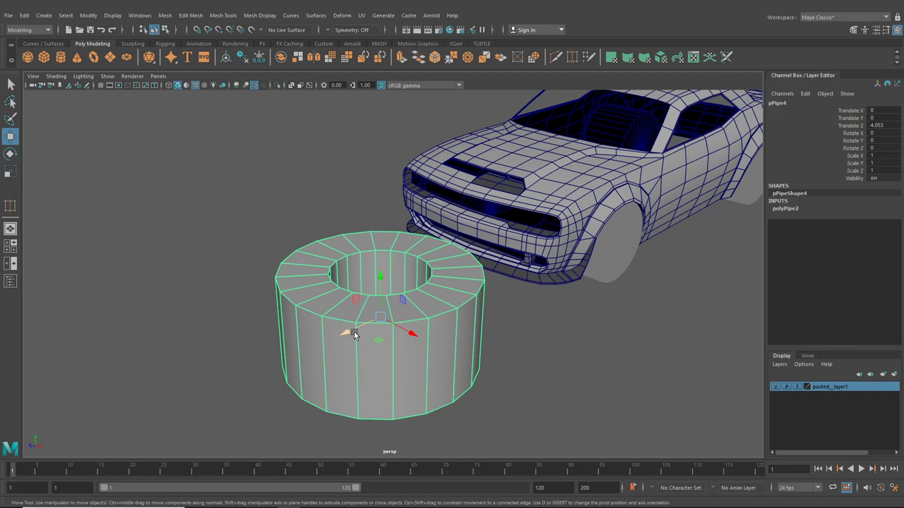
left_click_drag(355, 336, 460, 306)
Rotate the pipe to exactly 90 degrees about X so its opening faces forward.
left_click(10, 153)
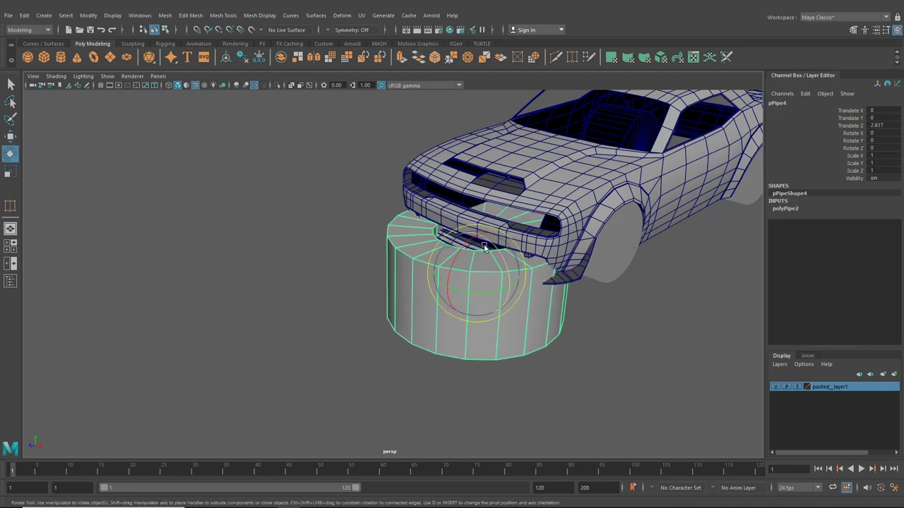
left_click_drag(462, 243, 470, 255)
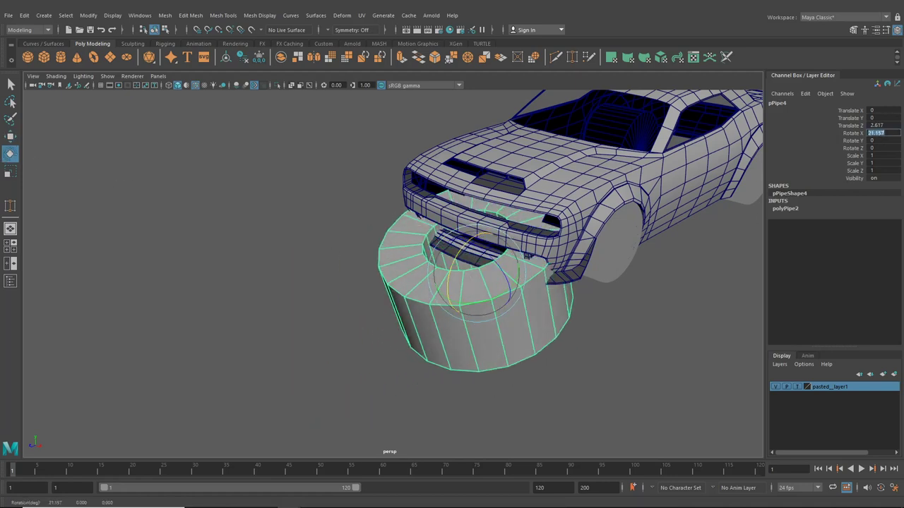
key("Return")
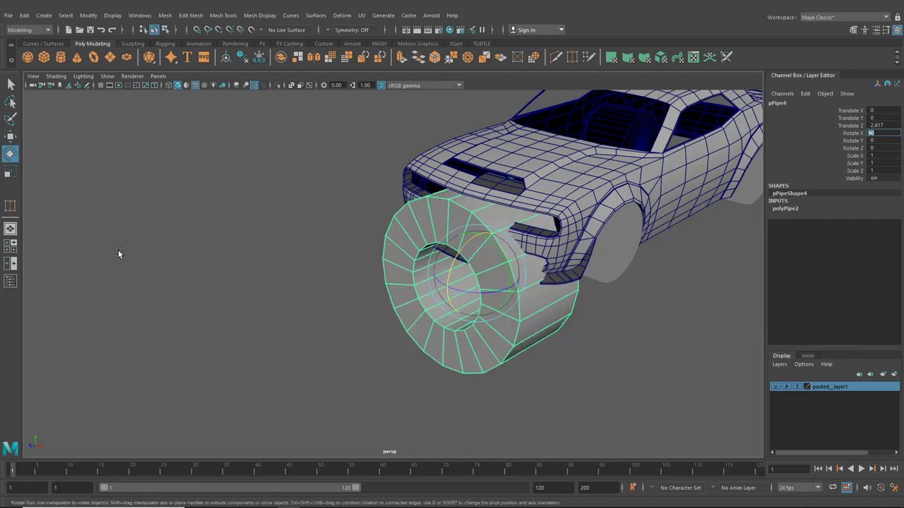
left_click_drag(378, 260, 446, 210, "alt")
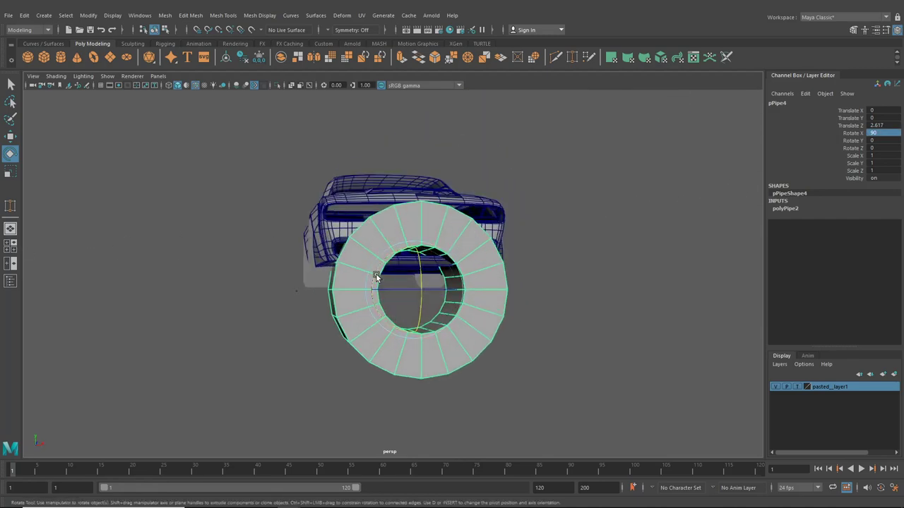
Expand the pipe's polyPipe2 construction inputs and set Subdivisions Axis to 12.
left_click(791, 211)
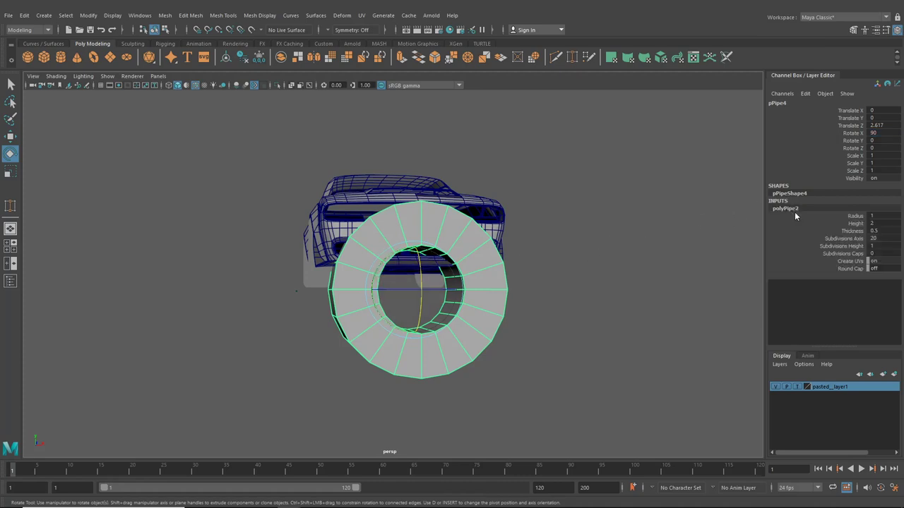
double_click(876, 238)
key("Return")
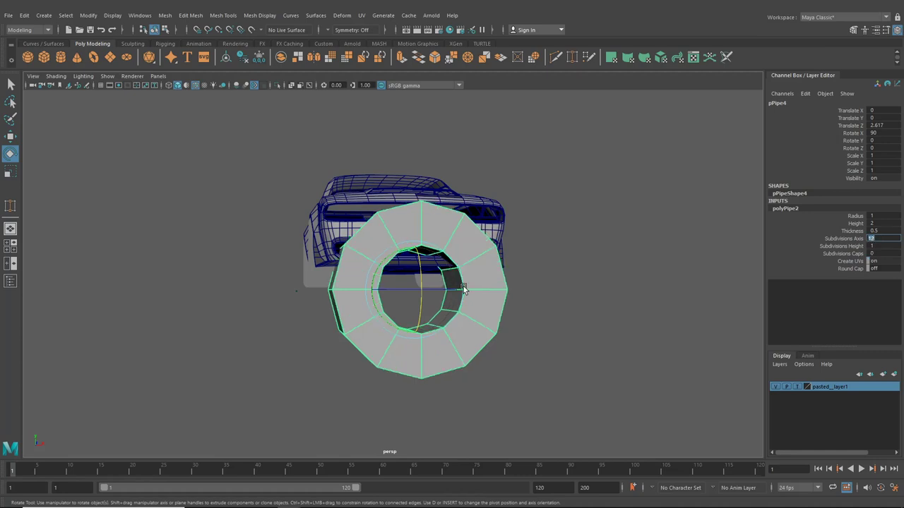
left_click_drag(463, 289, 448, 300, "alt")
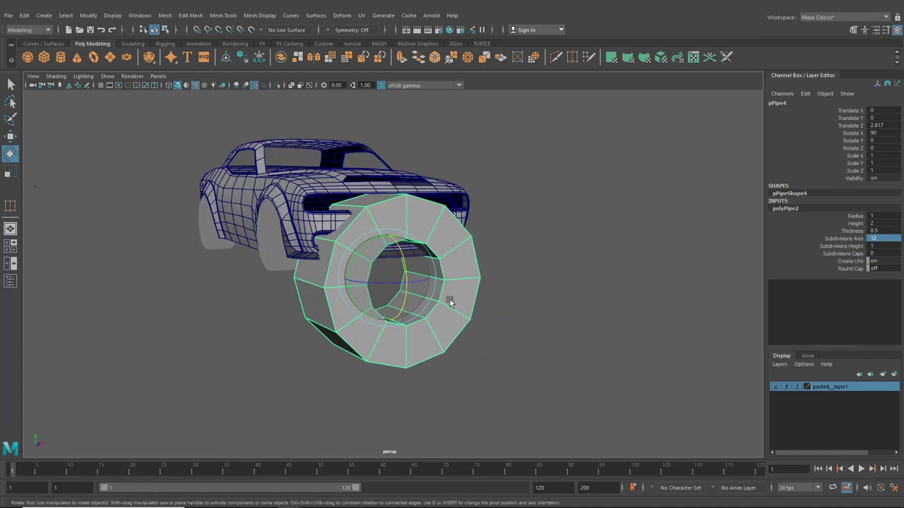
Move the pipe onto the car's inner headlight in the front view, to about Translate X 0.662 and Y 0.917.
left_click(11, 249)
scroll(273, 357, "down", 10)
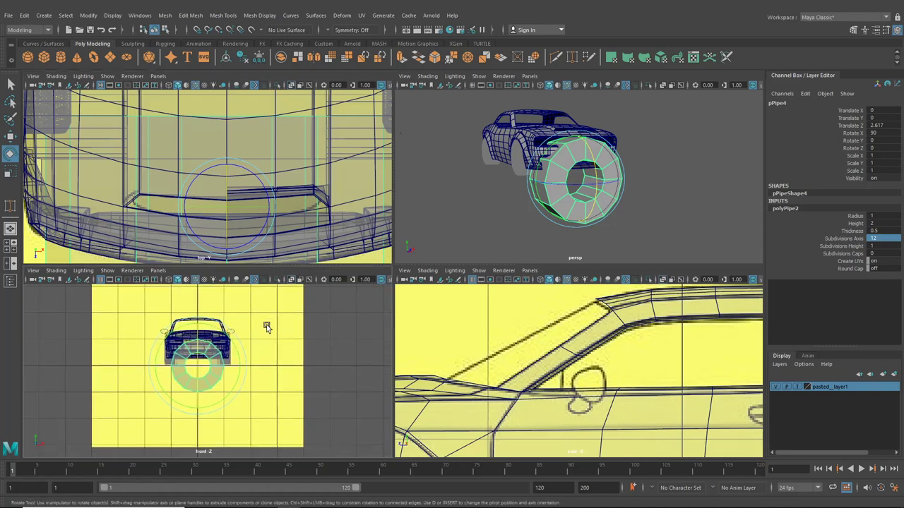
scroll(266, 327, "up", 2)
key("w")
left_click_drag(198, 366, 234, 325)
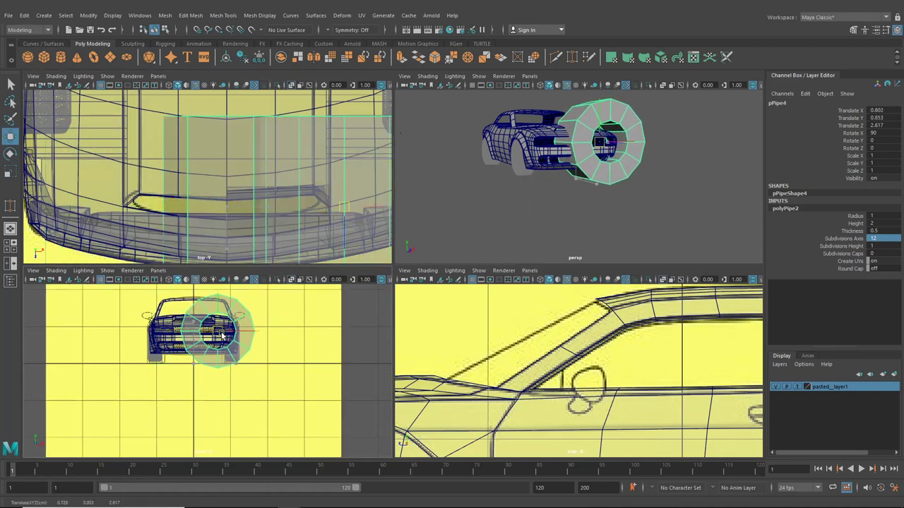
scroll(233, 323, "up", 4)
middle_click_drag(194, 390, 201, 397, "alt")
middle_click_drag(226, 364, 247, 380, "alt")
scroll(248, 380, "up", 4)
scroll(247, 379, "up", 3)
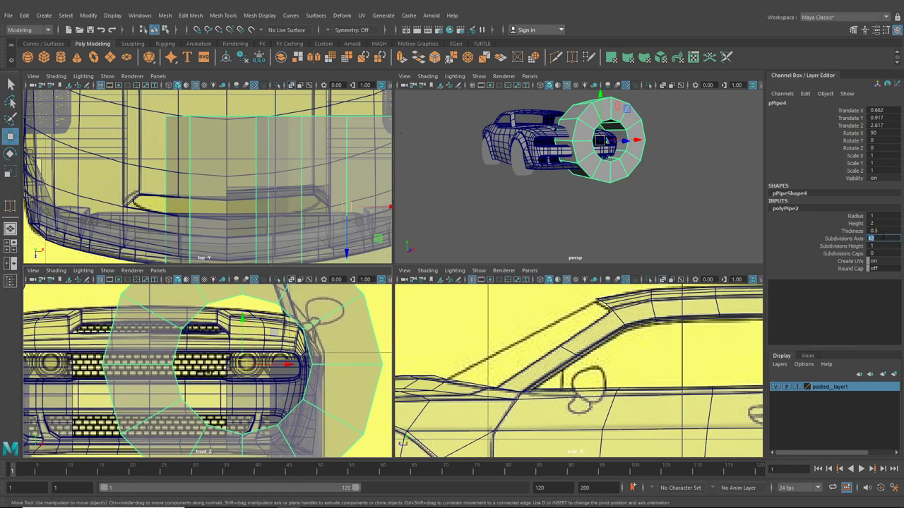
Set the pipe's Subdivisions Axis to 16 and recentre it on the inner headlight, at about X 0.709 and Y 0.934.
type("16")
key("Return")
middle_click_drag(354, 334, 353, 365, "alt")
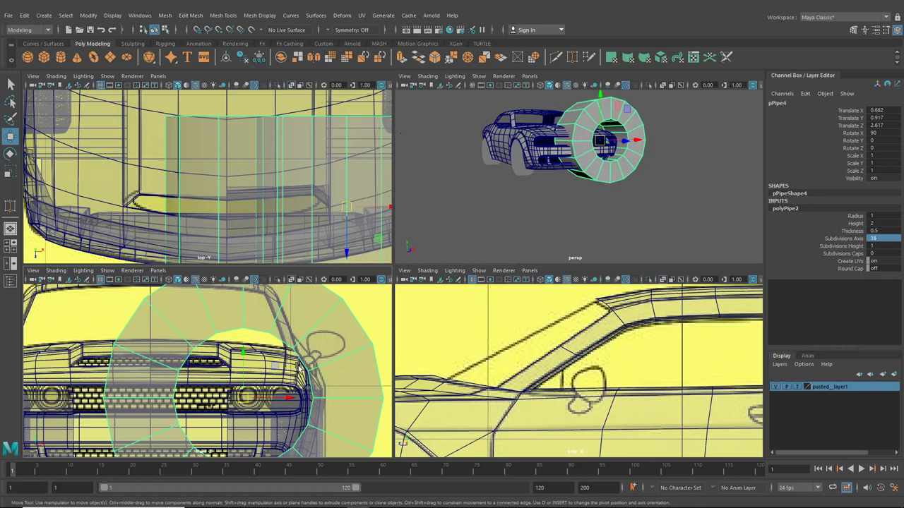
middle_click_drag(277, 357, 278, 345, "alt")
left_click_drag(245, 387, 250, 384)
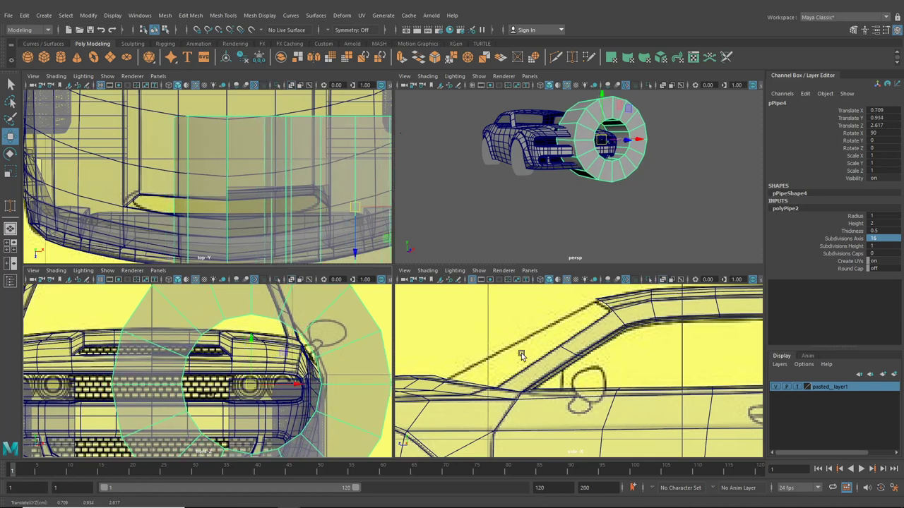
Set the headlight pipe's Thickness to 0.1.
double_click(878, 231)
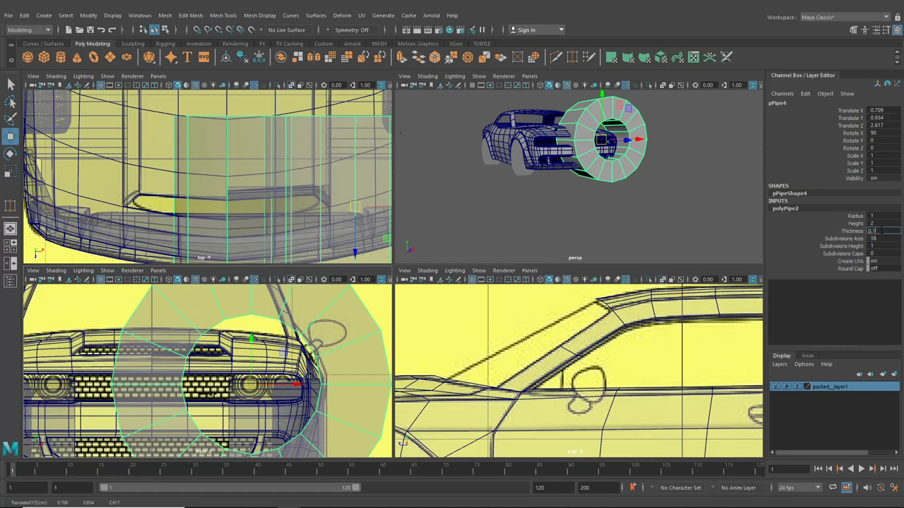
type("0.1")
key("Return")
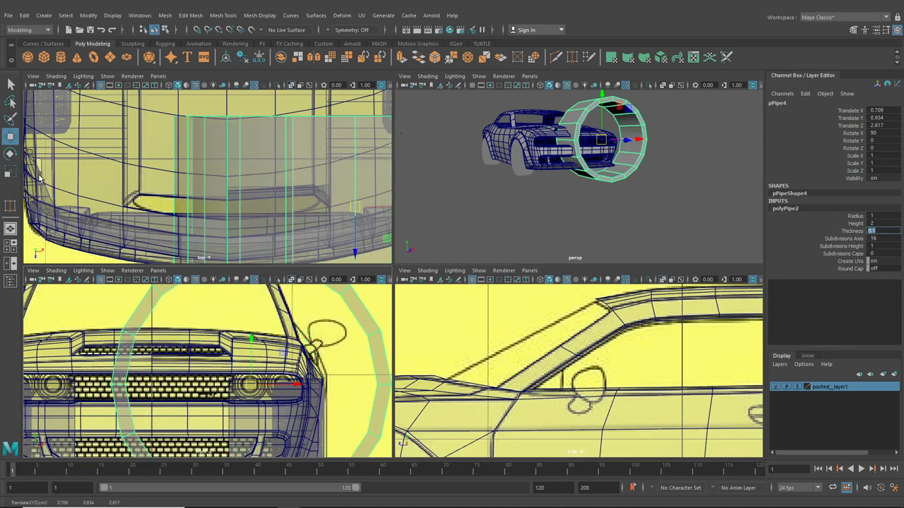
Scale the pipe down uniformly to about 0.152 to approach the inner headlight's size on the front blueprint.
left_click(10, 171)
left_click_drag(252, 386, 98, 364)
middle_click_drag(253, 387, 267, 378, "alt")
scroll(268, 379, "down", 7)
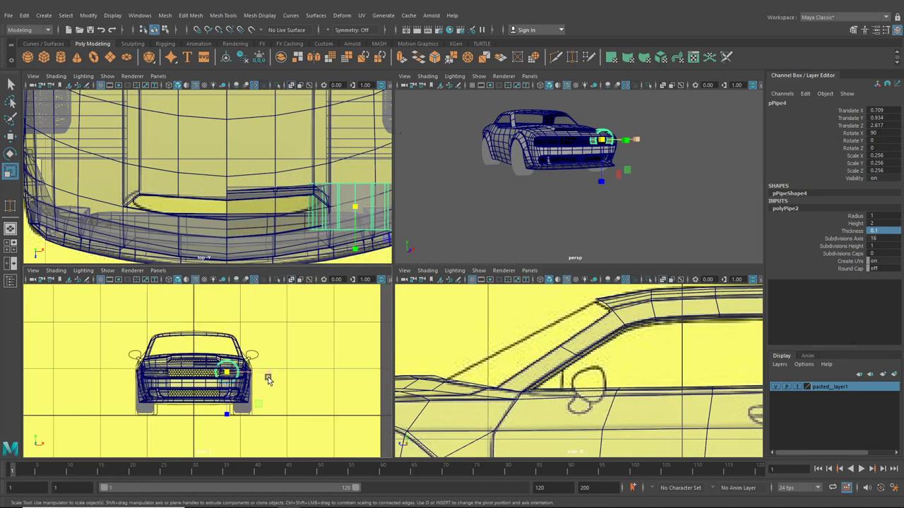
scroll(271, 382, "up", 4)
scroll(271, 382, "up", 4)
left_click_drag(269, 375, 185, 375)
key("space")
middle_click_drag(451, 319, 342, 325, "alt")
left_click(10, 137)
scroll(423, 297, "up", 4)
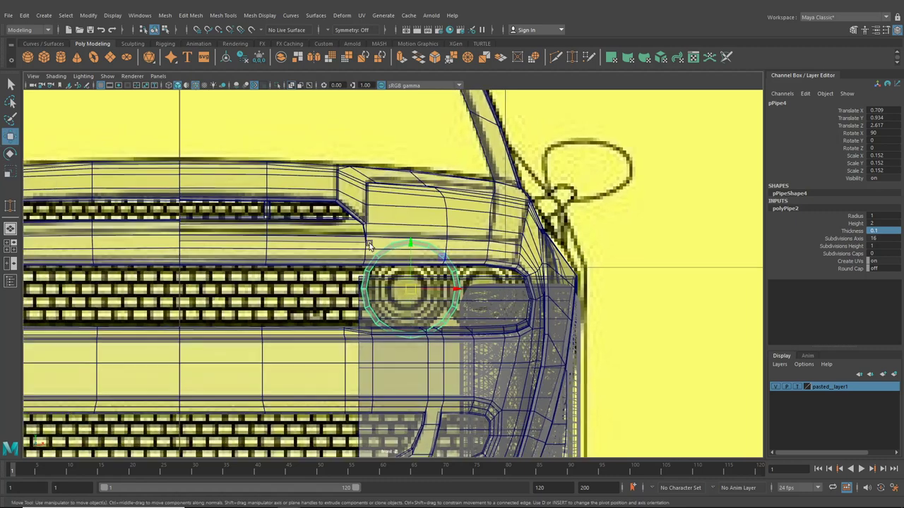
Fit the pipe around the blueprint's inner headlight with a scale of about 0.113, centred at about X 0.704 and Y 0.924.
left_click_drag(426, 297, 421, 320)
left_click(10, 171)
scroll(415, 303, "up", 2)
left_click(10, 137)
scroll(417, 311, "up", 2)
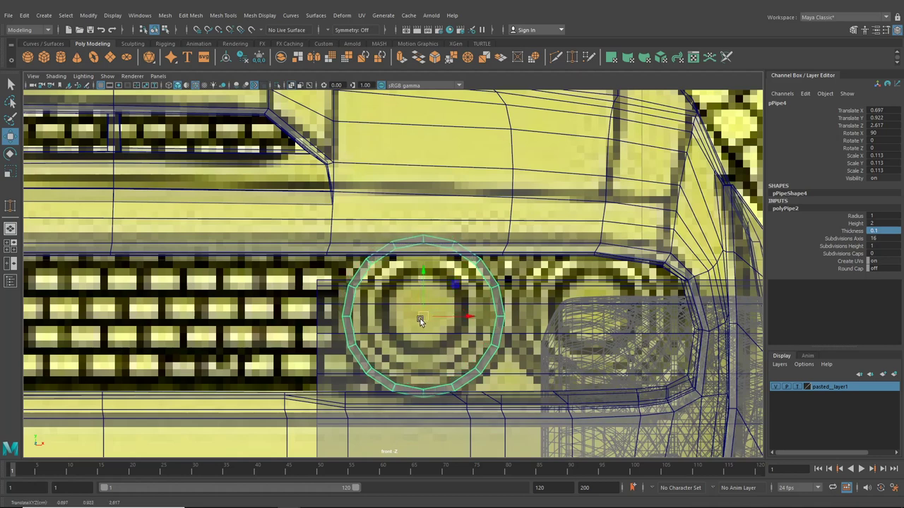
left_click(10, 172)
scroll(418, 353, "up", 1)
mouse_move(430, 334)
left_mouse_down()
mouse_move(419, 325)
mouse_move(436, 327)
left_mouse_up()
left_click(9, 137)
Move the pipe along the car's length in the perspective view to about Translate Z 2.682, inside the grille opening.
left_click(11, 229)
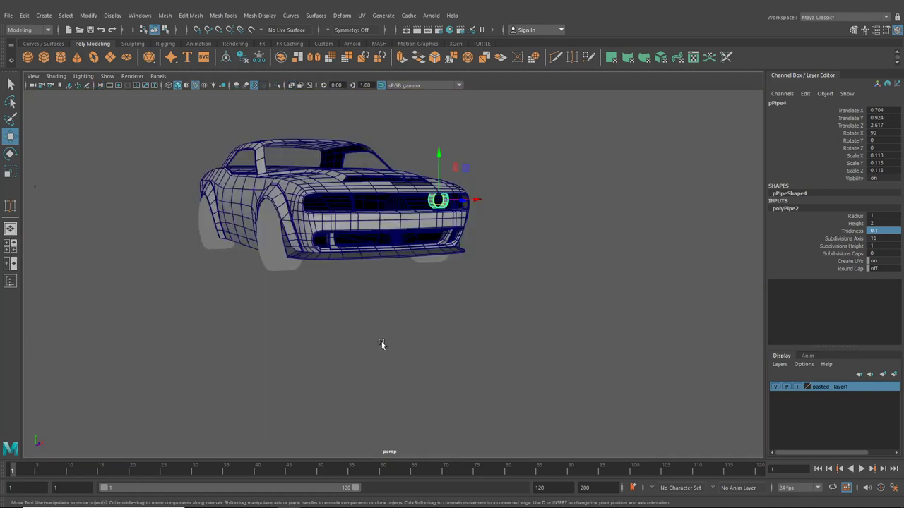
left_click_drag(382, 346, 343, 339, "alt")
right_click_drag(343, 339, 475, 305, "alt")
left_click_drag(475, 305, 411, 287, "alt")
middle_click_drag(412, 287, 409, 302, "alt")
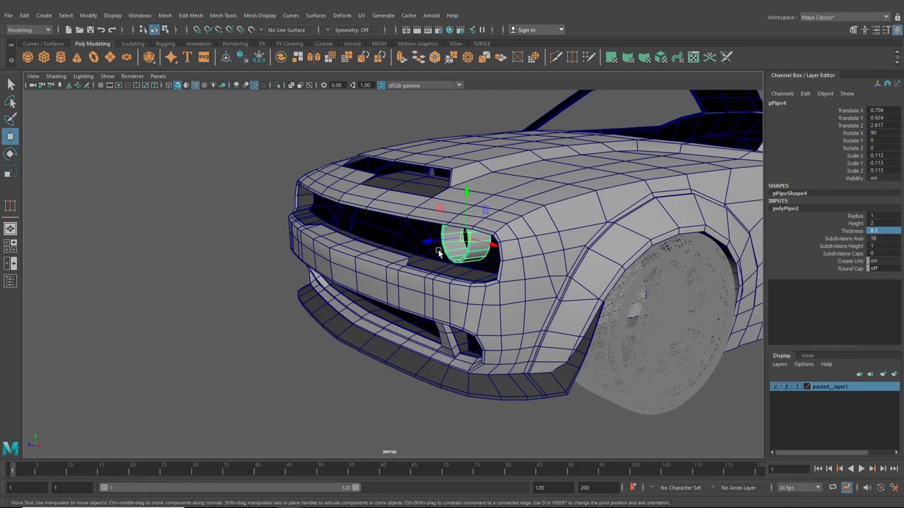
left_click_drag(435, 248, 222, 283)
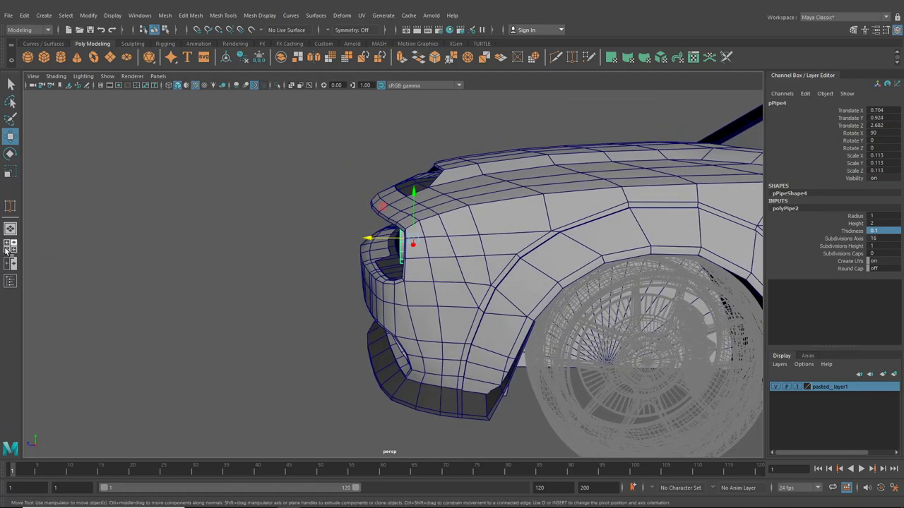
Move the pipe slightly rearward in the side view to about Translate Z 2.662, just behind the grille opening's edge.
left_click(11, 247)
key("space")
scroll(539, 359, "down", 8)
middle_click_drag(564, 226, 691, 233, "alt")
scroll(393, 296, "up", 4)
middle_click_drag(233, 350, 363, 325, "alt")
scroll(360, 322, "up", 4)
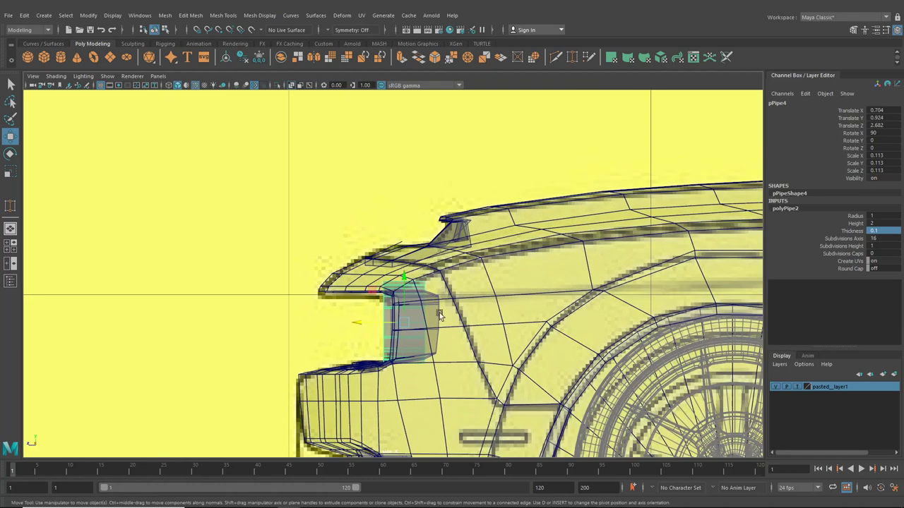
left_click_drag(361, 324, 368, 324)
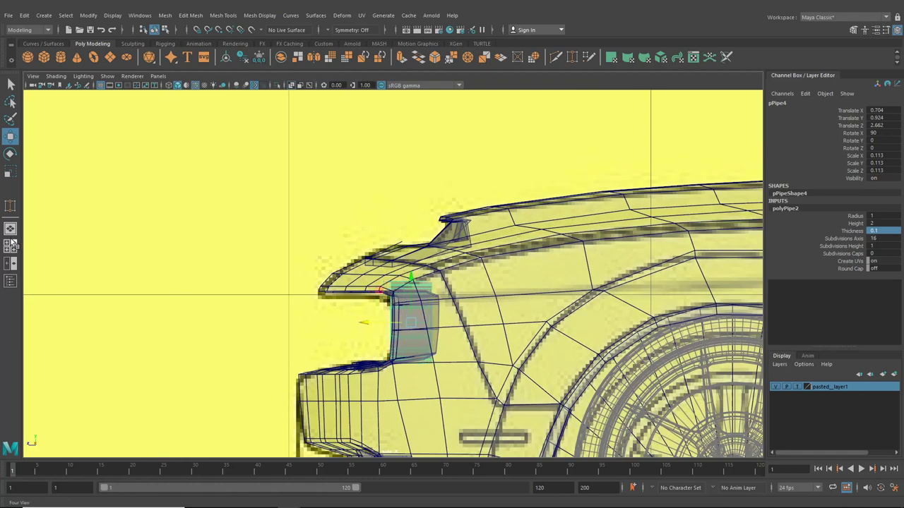
Select the inner rear edges along the lower lip of the grille surround in edge mode.
left_click(10, 229)
left_click_drag(364, 292, 398, 337, "alt")
scroll(469, 324, "up", 5)
scroll(378, 311, "up", 3)
left_click(389, 328)
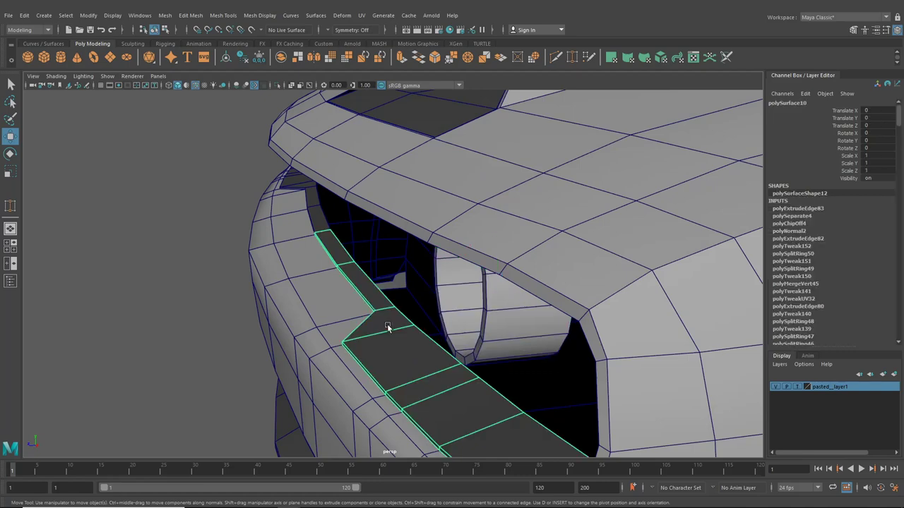
right_click_drag(388, 240, 387, 277)
left_click(346, 251)
left_click(380, 286, "shift")
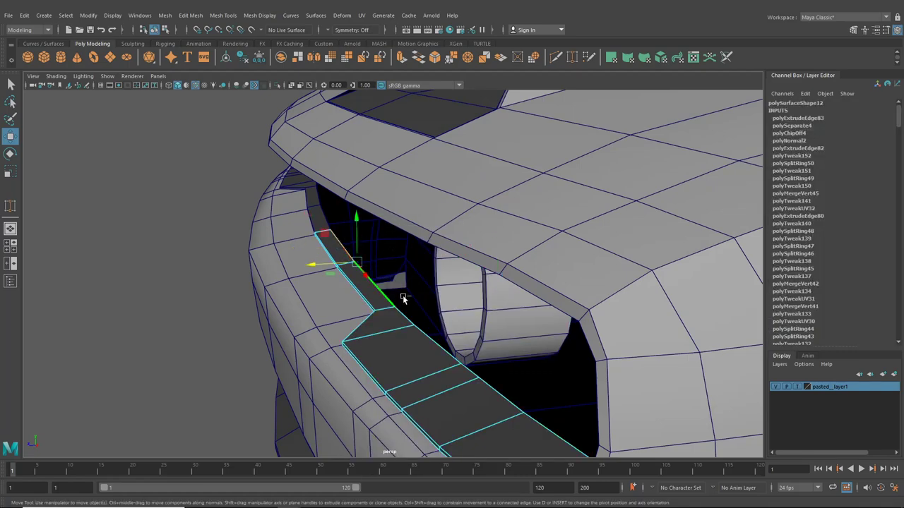
left_click(411, 317, "shift")
left_click(448, 348, "shift")
left_click(479, 377, "shift")
left_click(502, 395, "shift")
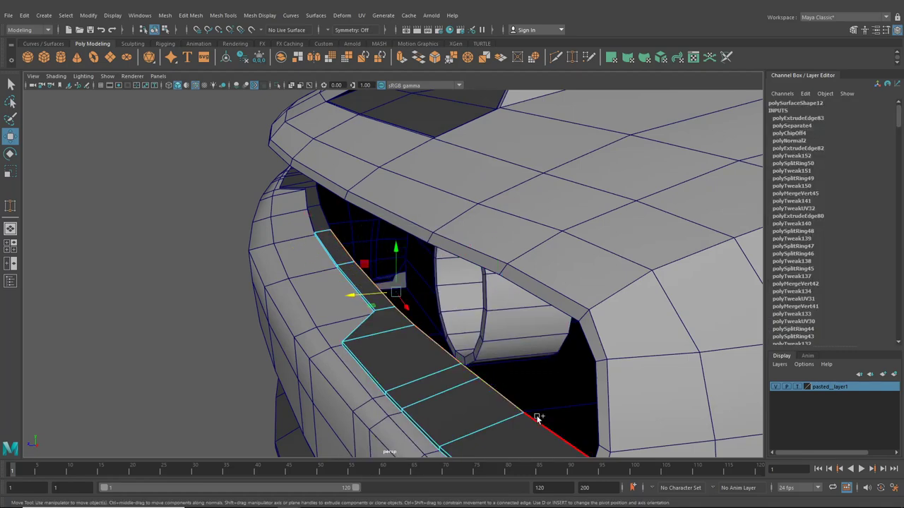
left_click(539, 422, "shift")
Extend the edge selection around the grille surround's outer corner and along its upper inner rim.
left_click_drag(541, 423, 578, 326, "alt")
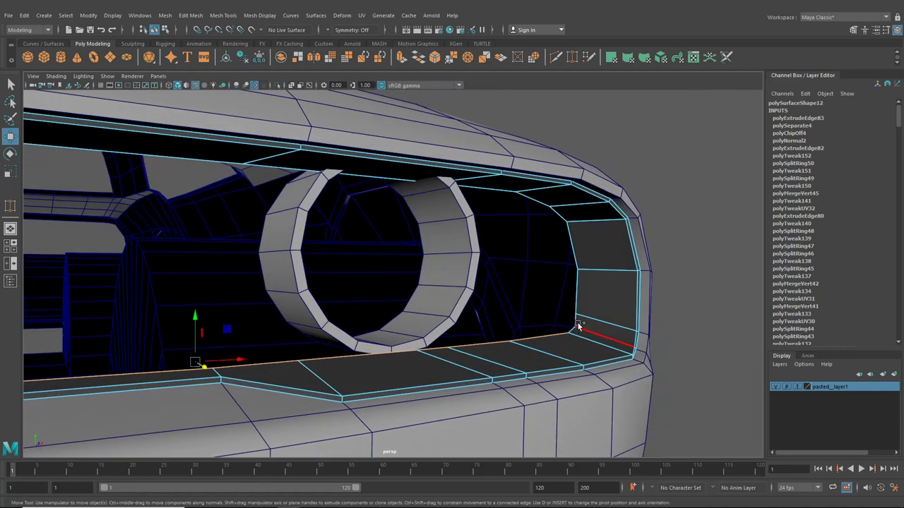
left_click(574, 330, "shift")
left_click(576, 322, "shift")
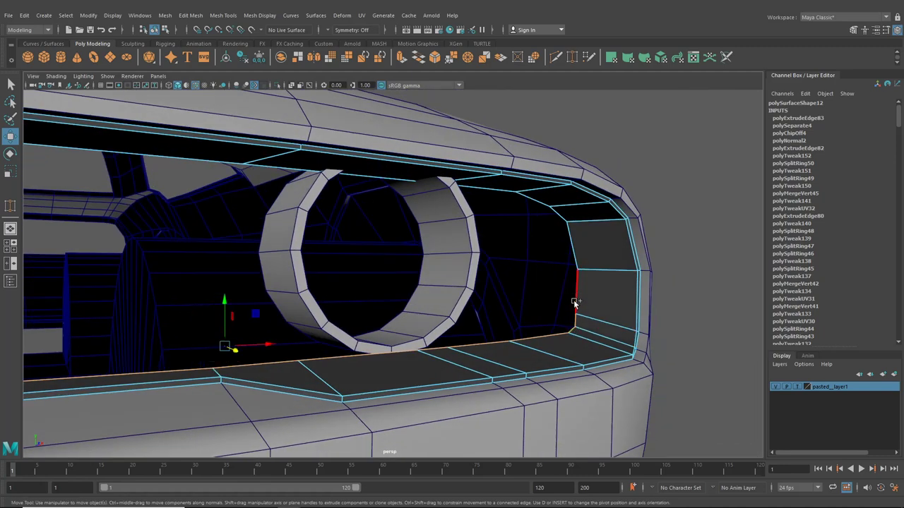
left_click(577, 296, "shift")
left_click(571, 244, "shift")
left_click(558, 214, "shift")
left_click(538, 203, "shift")
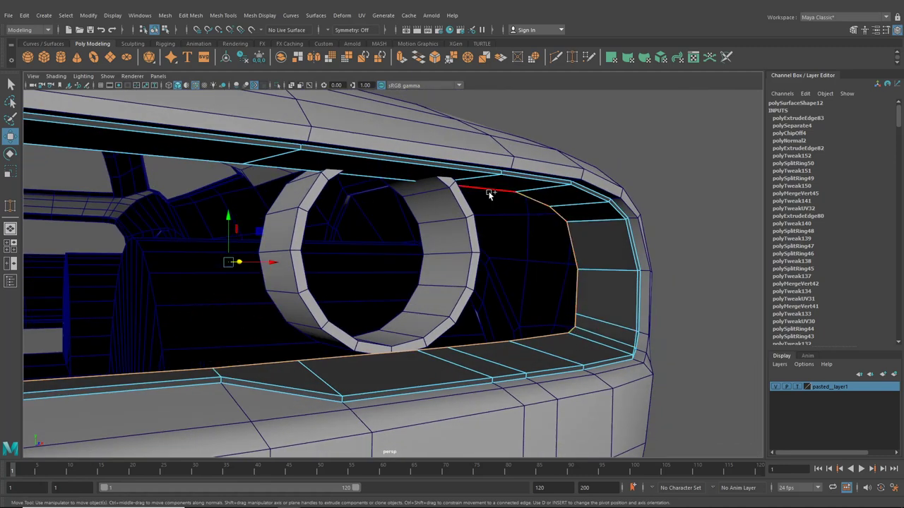
left_click_drag(505, 261, 431, 212, "alt")
left_click(366, 170, "shift")
left_click_drag(358, 191, 417, 208, "alt")
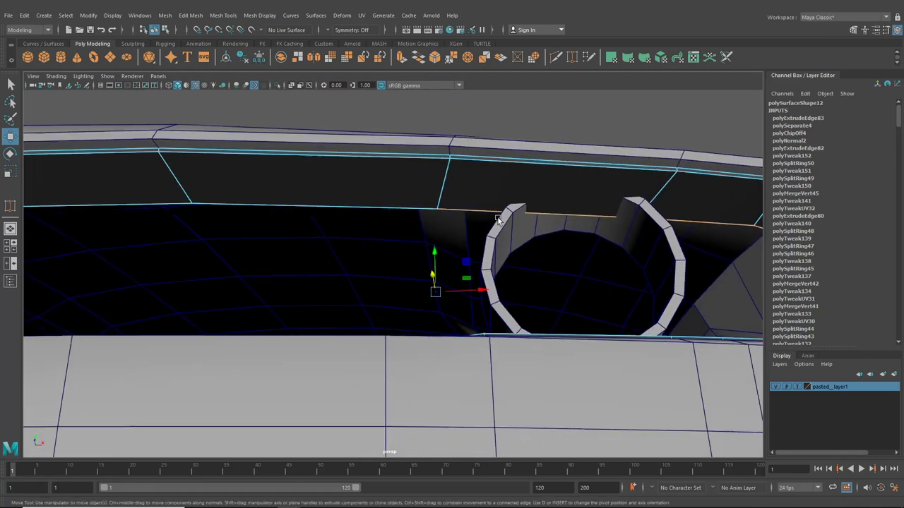
left_click(349, 208, "shift")
left_click(132, 206, "shift")
Push the selected inner rim edges deeper into the grille opening, and leave edge mode with the surround deselected.
left_click_drag(244, 272, 367, 299, "alt")
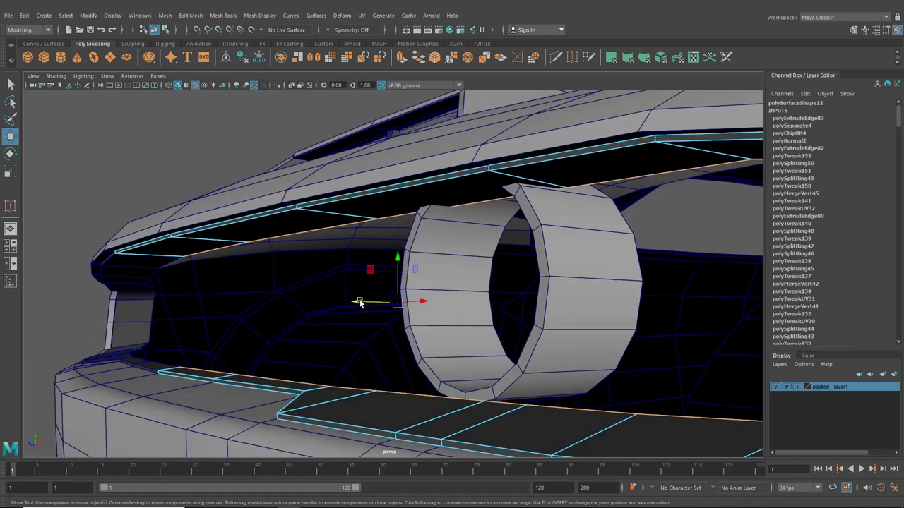
left_click_drag(421, 316, 414, 318, "alt")
left_click_drag(344, 316, 550, 316)
left_click_drag(448, 303, 443, 304)
left_click_drag(474, 364, 339, 368, "alt")
scroll(344, 361, "down", 5)
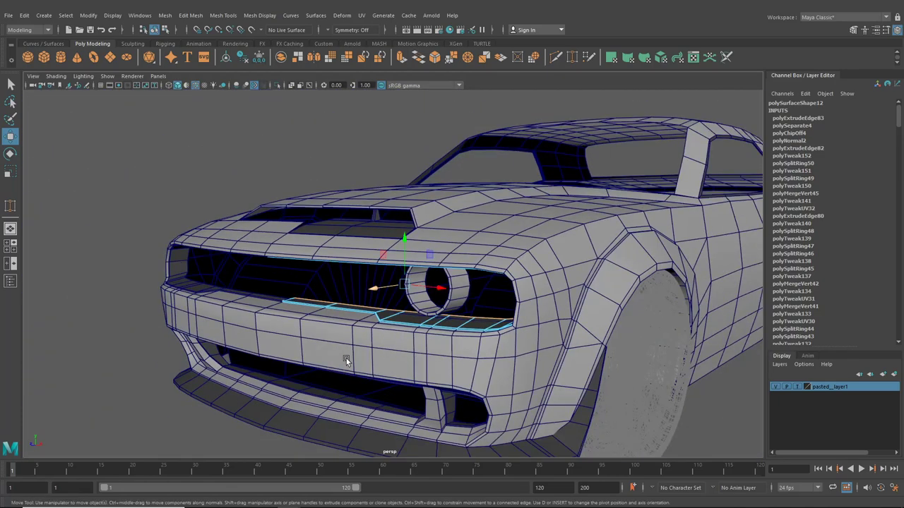
left_click(167, 31)
left_click(154, 31)
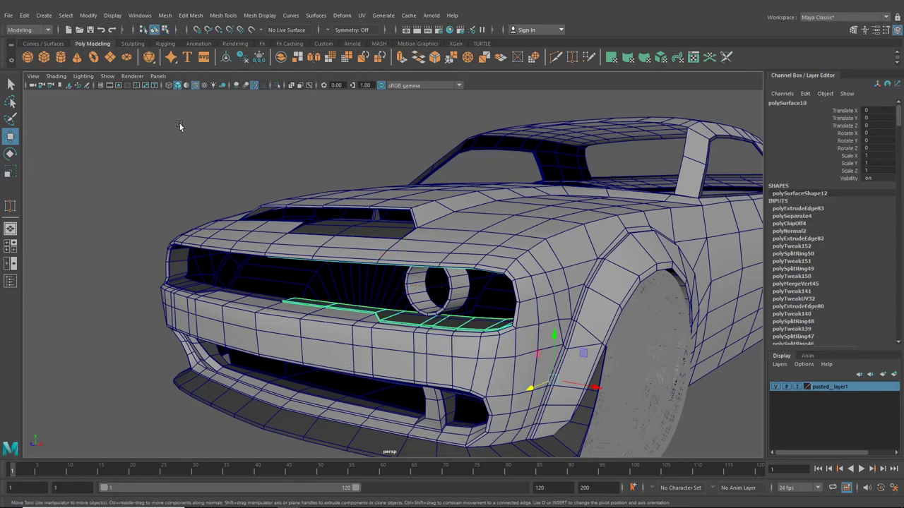
left_click(180, 125)
Select the vertices on the grille surround's lower inner rim around the headlight in vertex mode.
left_click_drag(387, 291, 422, 288, "alt")
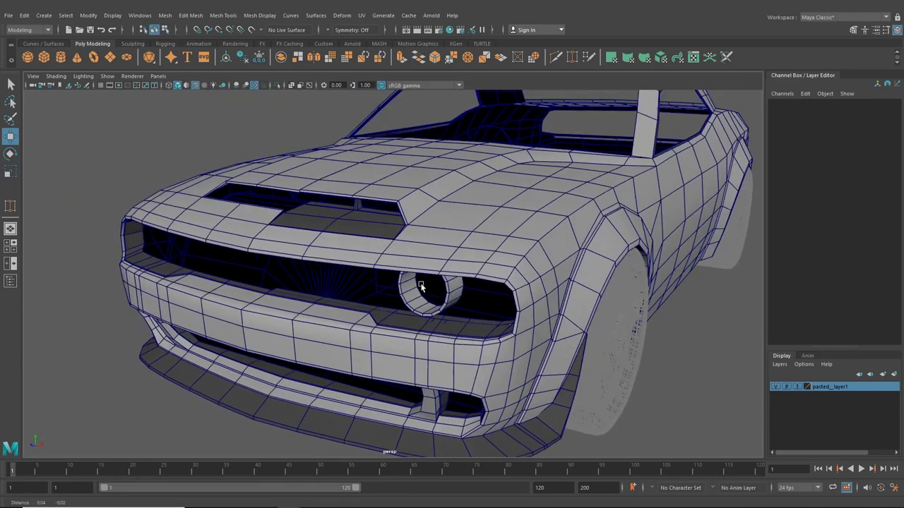
middle_click_drag(422, 287, 348, 266, "alt")
scroll(348, 267, "up", 4)
left_click(334, 260)
left_click(346, 301)
right_click_drag(347, 301, 295, 243)
left_click_drag(326, 300, 366, 283, "alt")
left_click_drag(306, 282, 307, 283)
left_click_drag(344, 265, 389, 285, "shift")
left_click_drag(416, 262, 434, 280, "shift")
left_click_drag(464, 264, 498, 267, "shift")
Add the lower rim vertices towards the car's centre to the selection and nudge the whole row vertically.
scroll(354, 256, "up", 2)
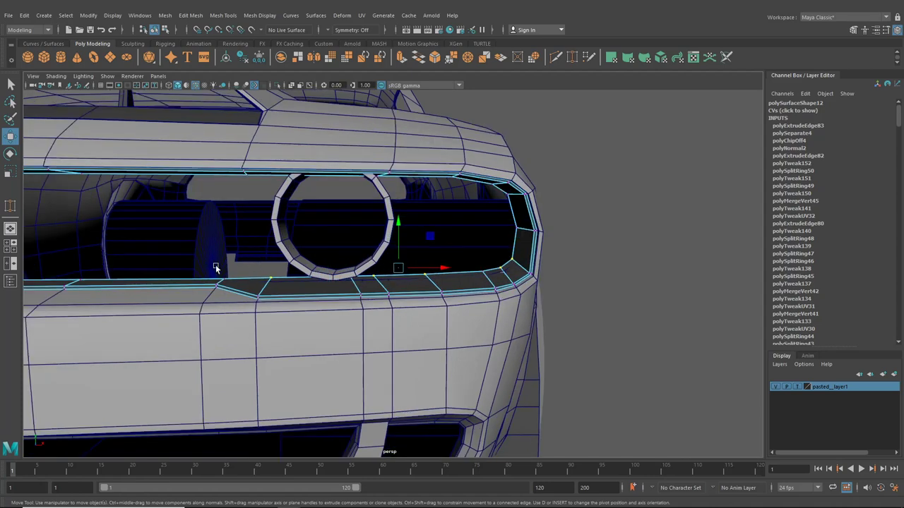
left_click_drag(233, 281, 235, 282, "shift")
middle_click_drag(214, 266, 247, 260, "alt")
left_click_drag(163, 266, 174, 276, "shift")
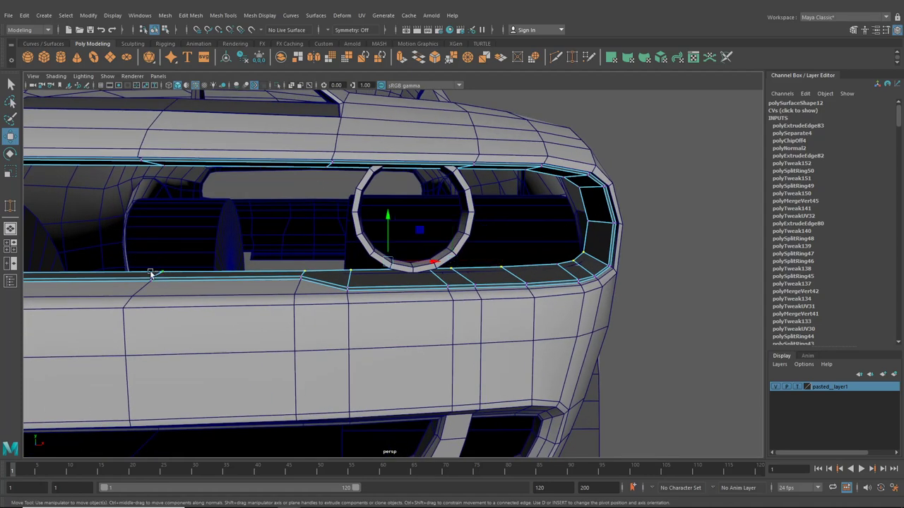
middle_click_drag(151, 269, 243, 271, "alt")
left_click_drag(238, 281, 242, 285, "shift")
middle_click_drag(491, 295, 332, 295, "alt")
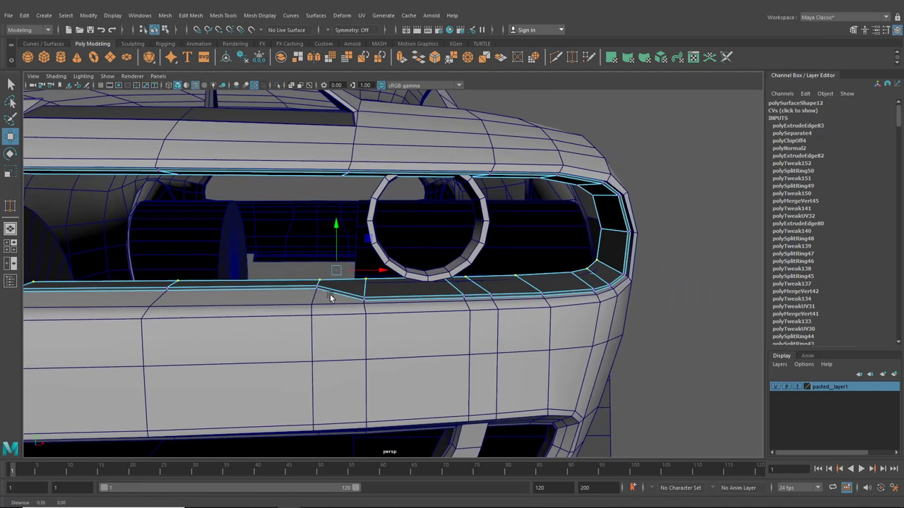
scroll(334, 290, "up", 3)
left_click_drag(312, 220, 318, 223)
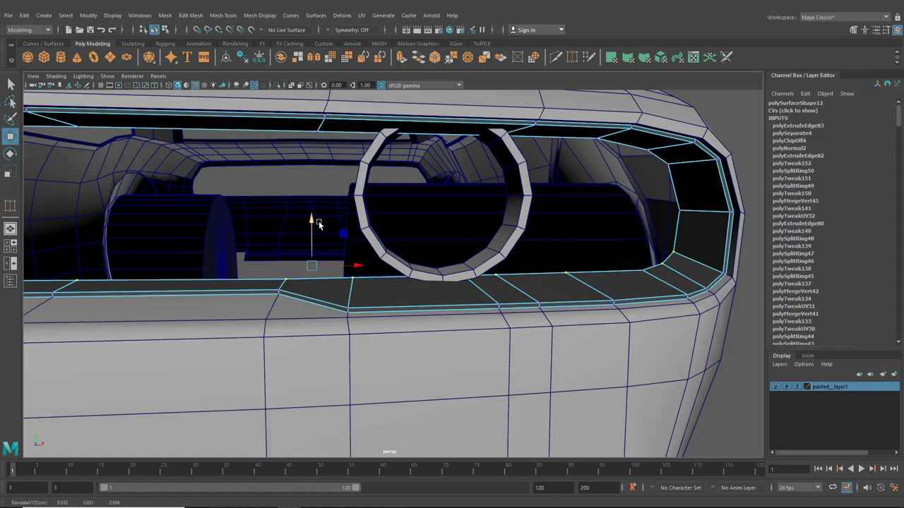
Try to shrink the headlight pipe to a scale of about 0.107 and nudge it vertically.
left_click(390, 255)
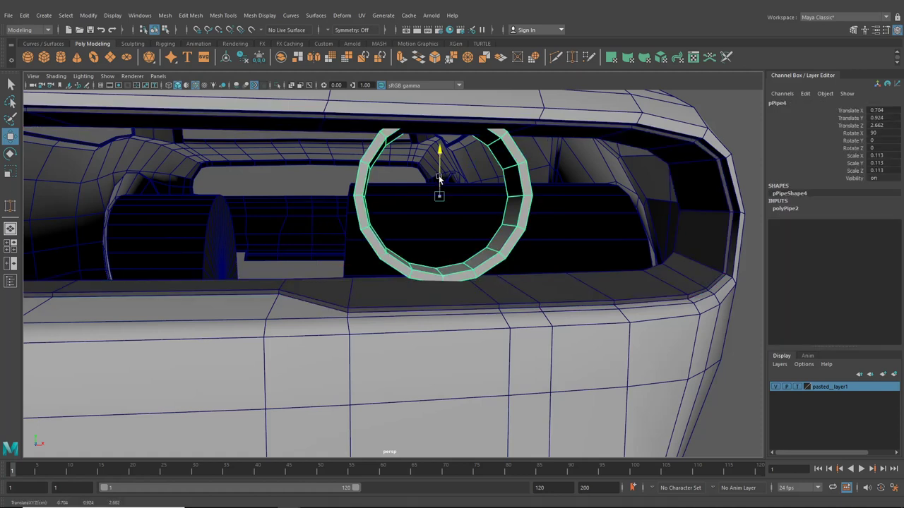
key("r")
left_click_drag(446, 204, 434, 199)
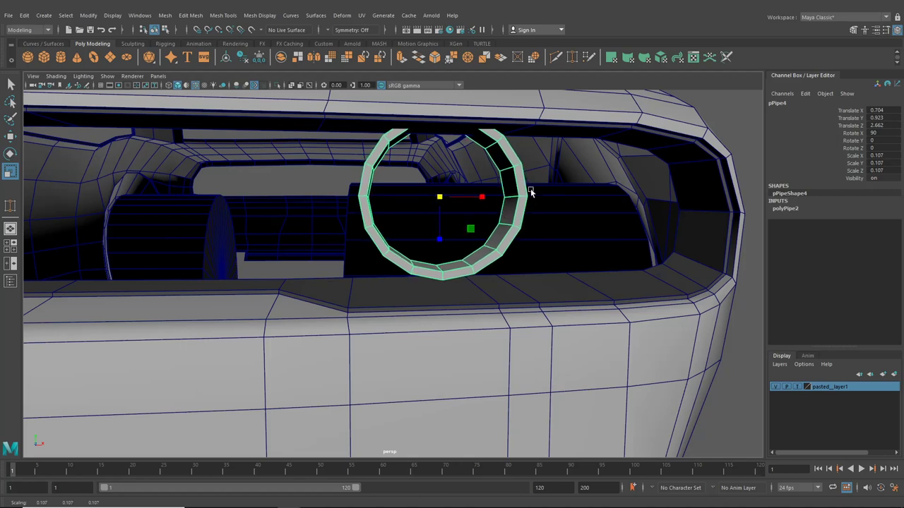
left_click_drag(533, 194, 406, 171, "alt")
key("w")
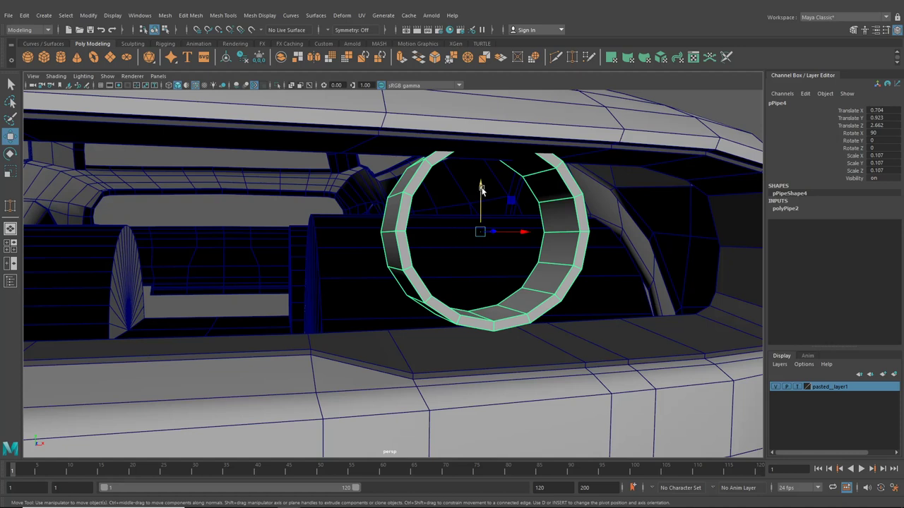
left_click_drag(481, 189, 481, 187)
key("ctrl+z")
key("ctrl+z")
Scale the headlight pipe to about 0.112 and raise it to about Translate Y 0.927.
left_click(10, 172)
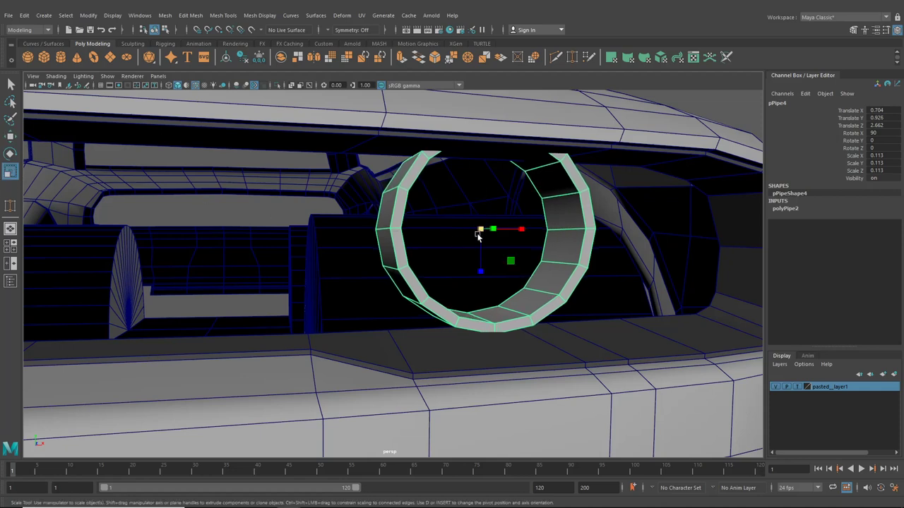
left_click_drag(480, 231, 479, 233)
left_click(12, 138)
left_click_drag(405, 192, 462, 218, "alt")
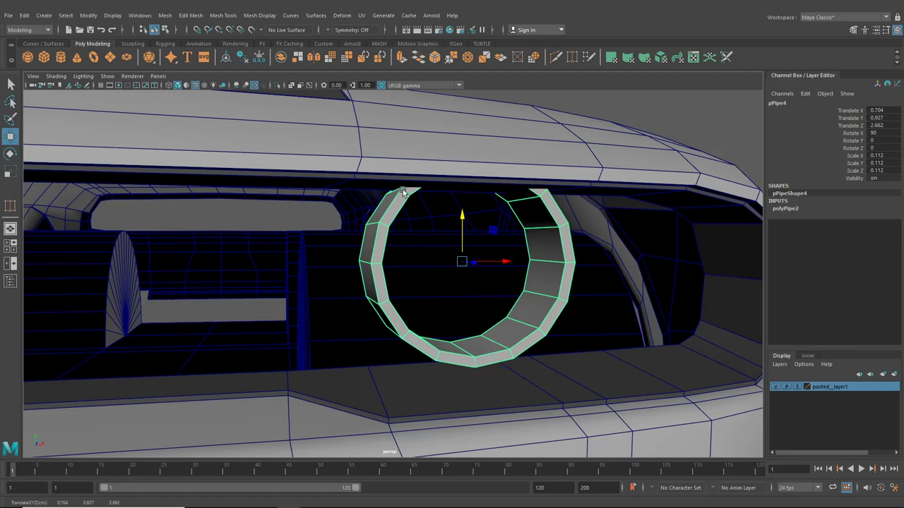
Delete the headlight pipe's top faces where it meets the upper edge of the grille opening.
left_click_drag(403, 189, 557, 208, "alt")
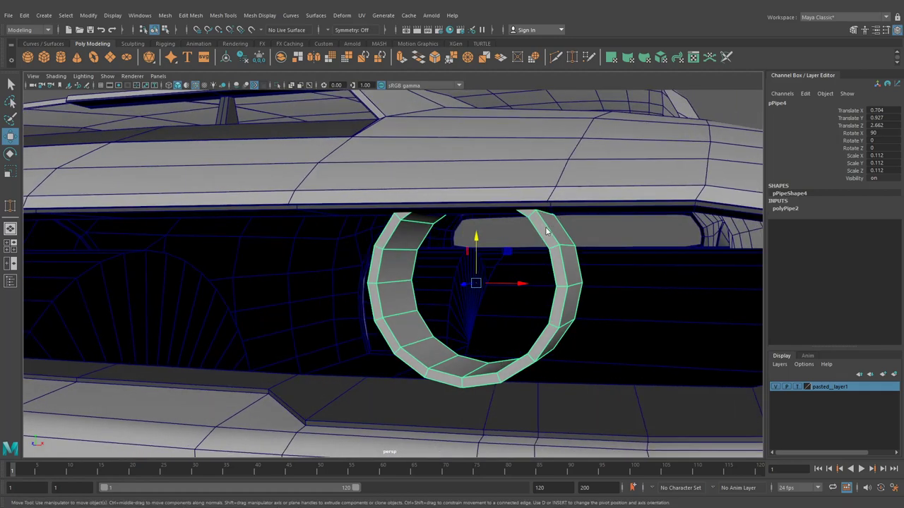
right_click_drag(545, 228, 547, 255)
left_click_drag(540, 255, 548, 256, "alt")
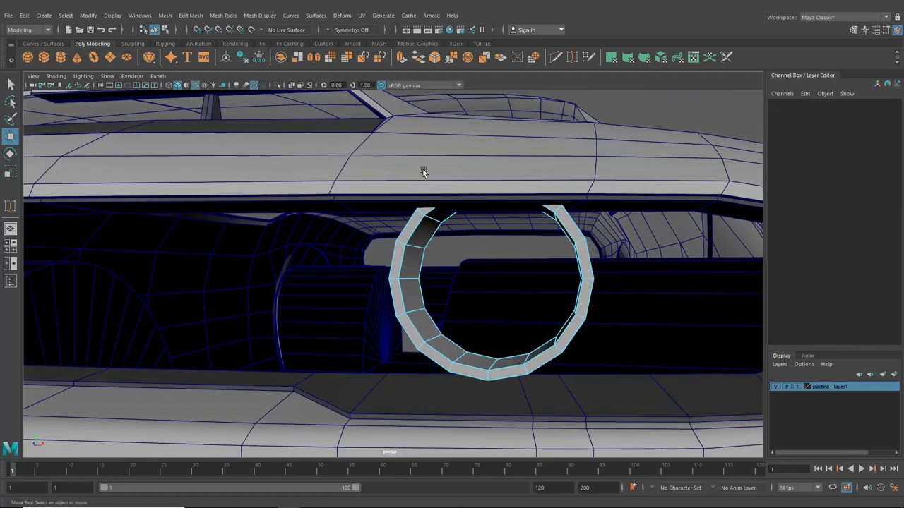
left_click_drag(430, 163, 546, 215)
left_click_drag(546, 215, 692, 221, "alt")
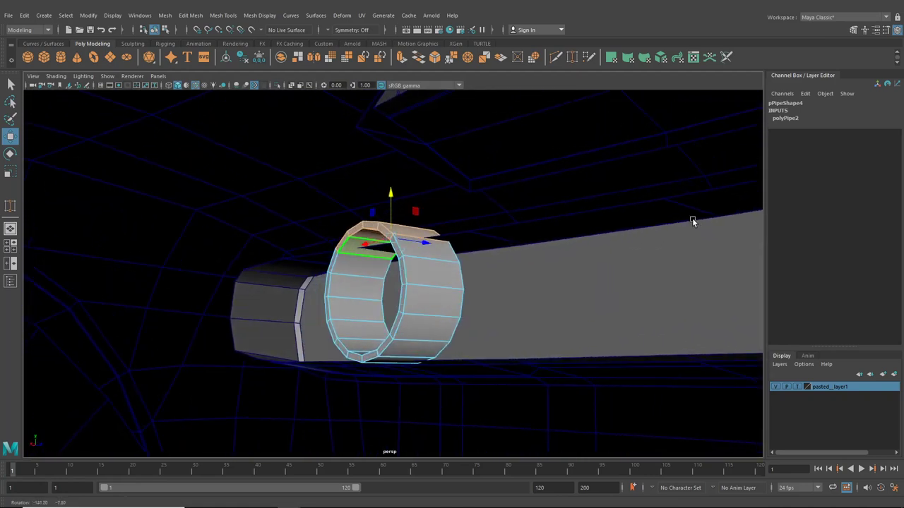
key("Delete")
Bridge the two open ends of the headlight pipe to close its gap along the grille opening's upper edge.
left_click_drag(601, 221, 474, 296, "alt")
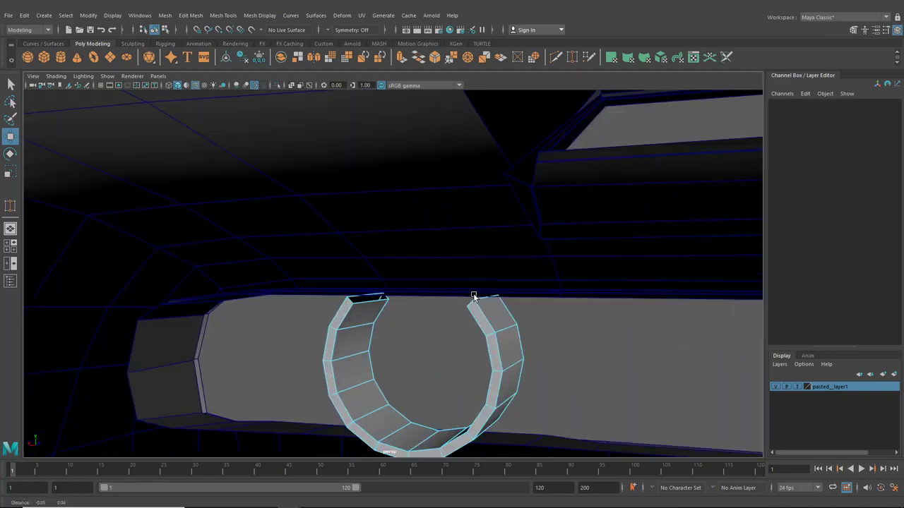
scroll(439, 304, "up", 5)
middle_click_drag(438, 305, 427, 258, "alt")
mouse_move(353, 155)
right_mouse_down("shift")
mouse_move(344, 137)
mouse_move(344, 145)
right_mouse_up("shift")
left_click(343, 146)
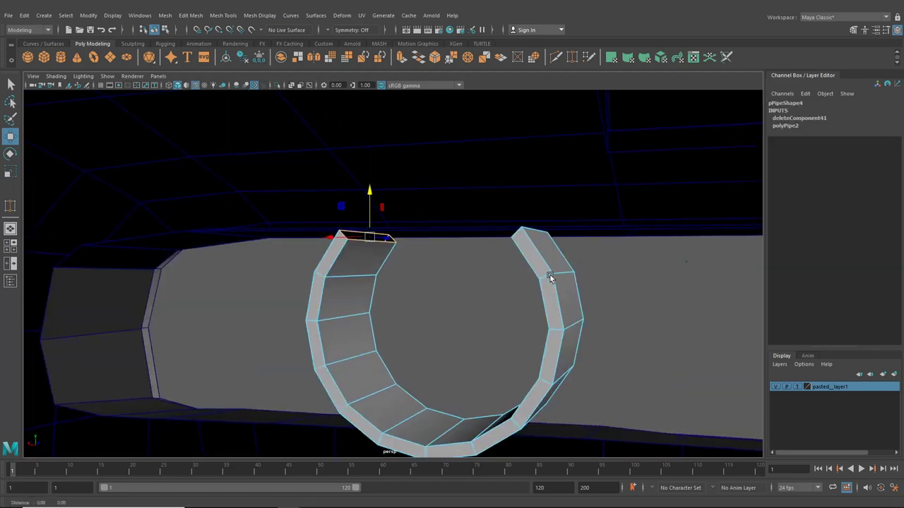
middle_click_drag(550, 278, 474, 277, "alt")
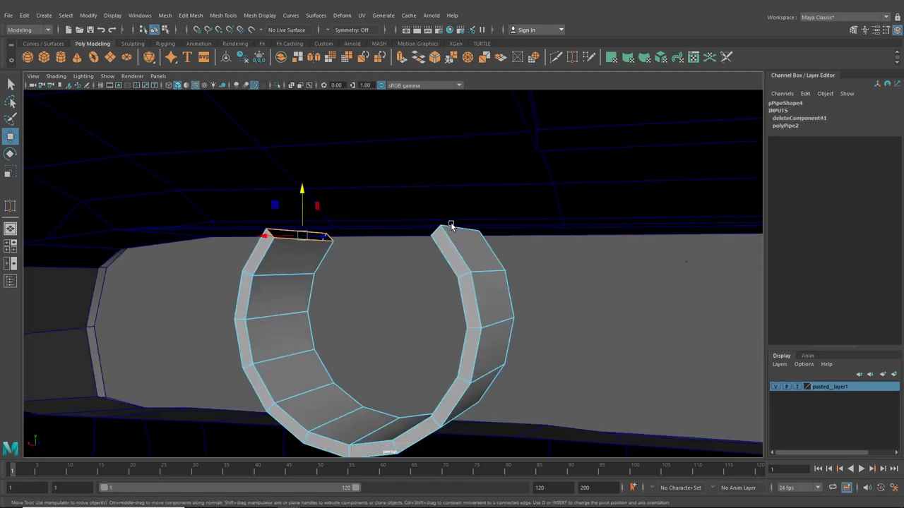
left_click(443, 230, "shift")
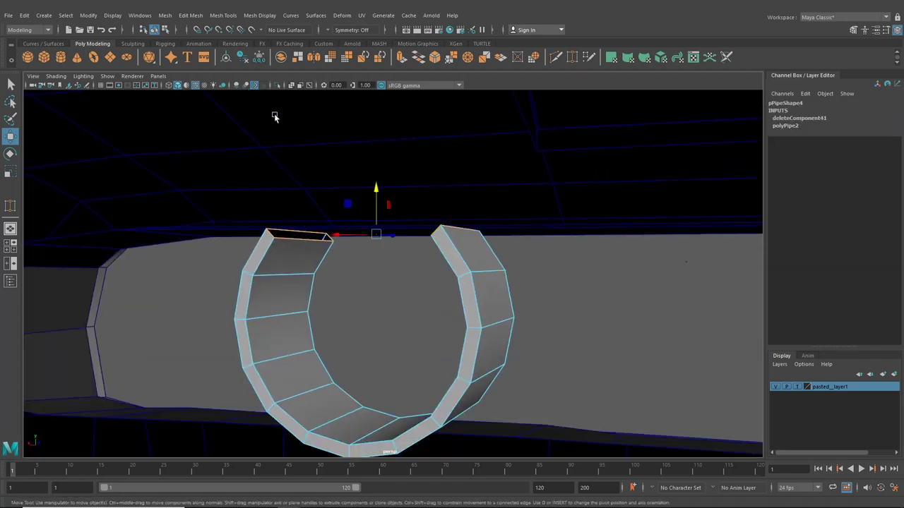
left_click(185, 16)
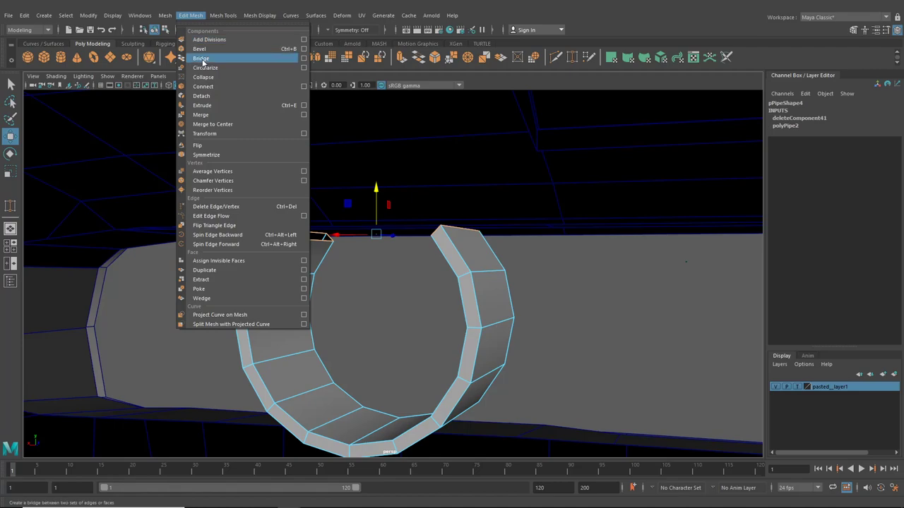
left_click(202, 62)
left_click_drag(400, 271, 429, 284, "alt")
scroll(372, 284, "down", 3)
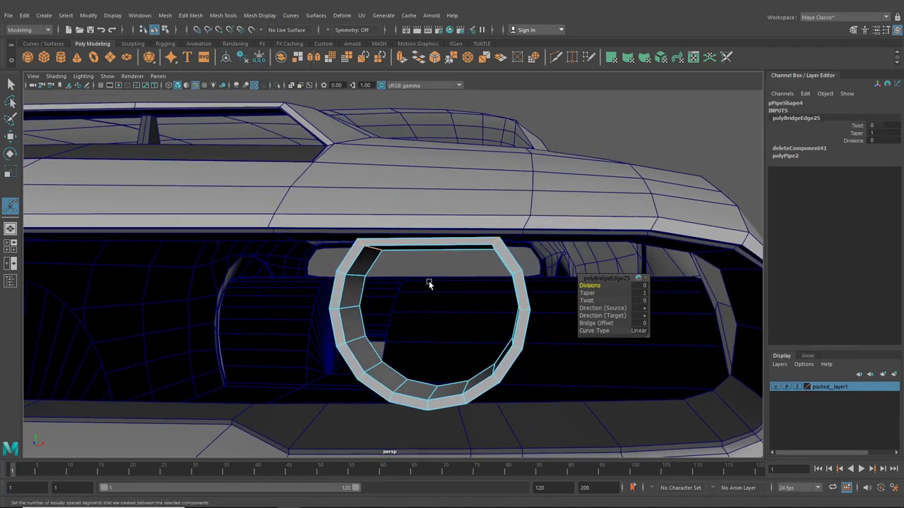
Lower the inner edges of the headlight pipe's new flat upper section slightly to even out the wall thickness.
right_click_drag(391, 241, 390, 214)
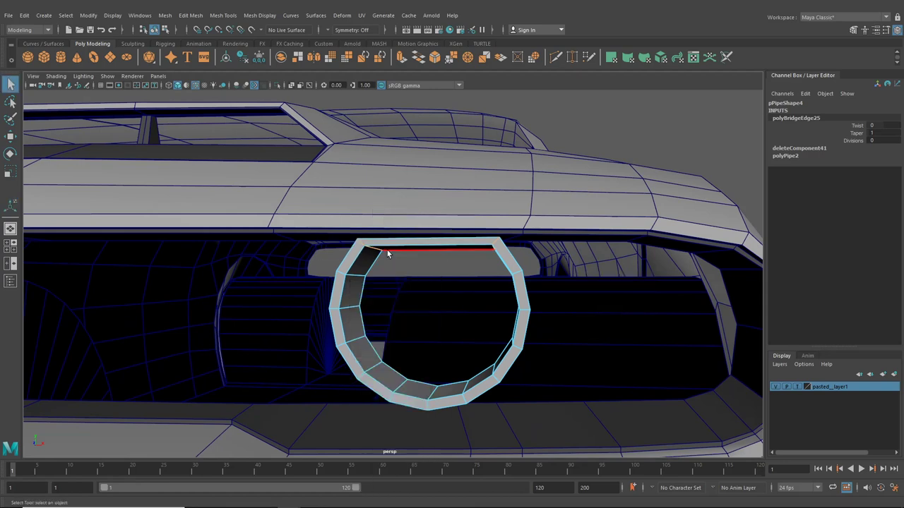
left_click(388, 248)
left_click(388, 249)
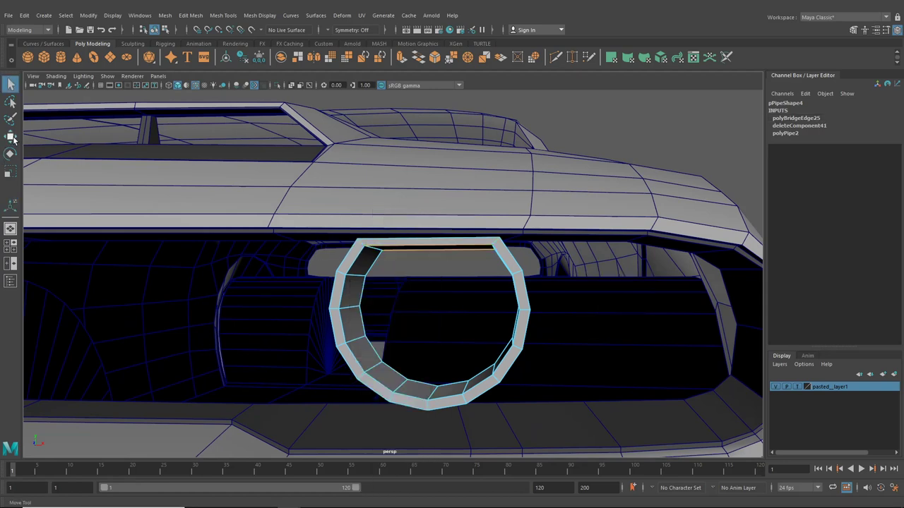
left_click(11, 137)
left_click_drag(434, 207, 434, 210)
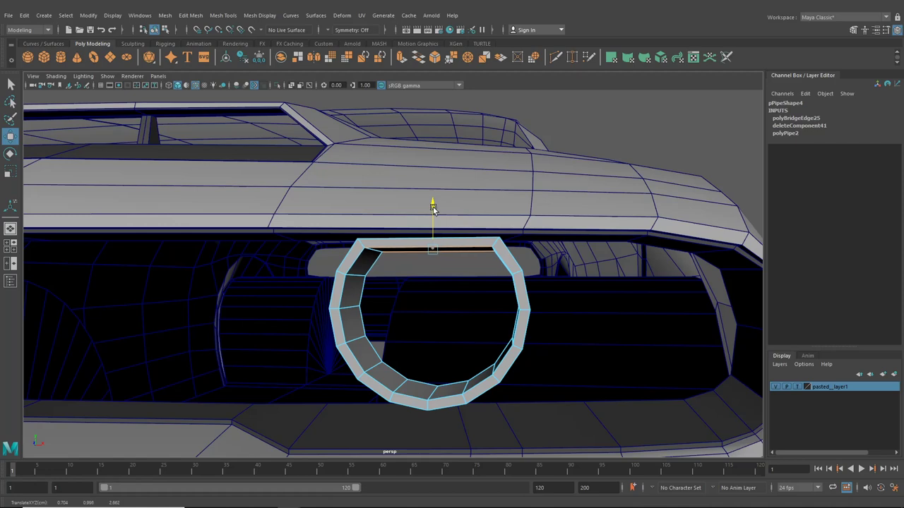
Raise the outer front and rear edges of the headlight pipe's flat upper section slightly.
double_click(385, 239)
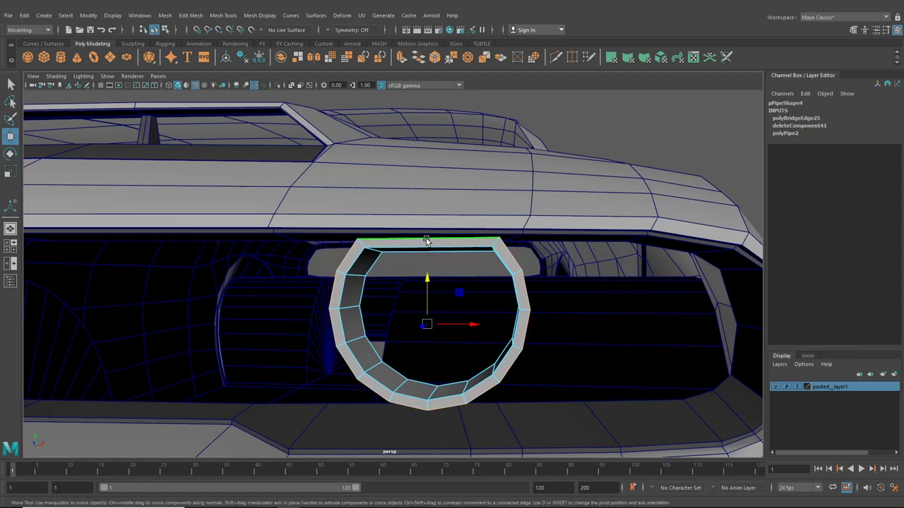
left_click(427, 239)
left_click_drag(427, 240, 209, 259, "alt")
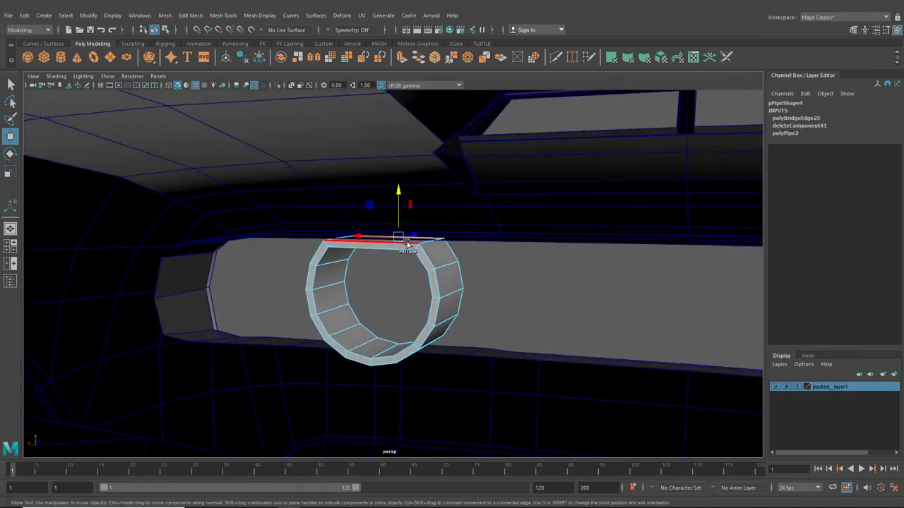
left_click(374, 245)
left_click_drag(373, 268, 564, 261, "alt")
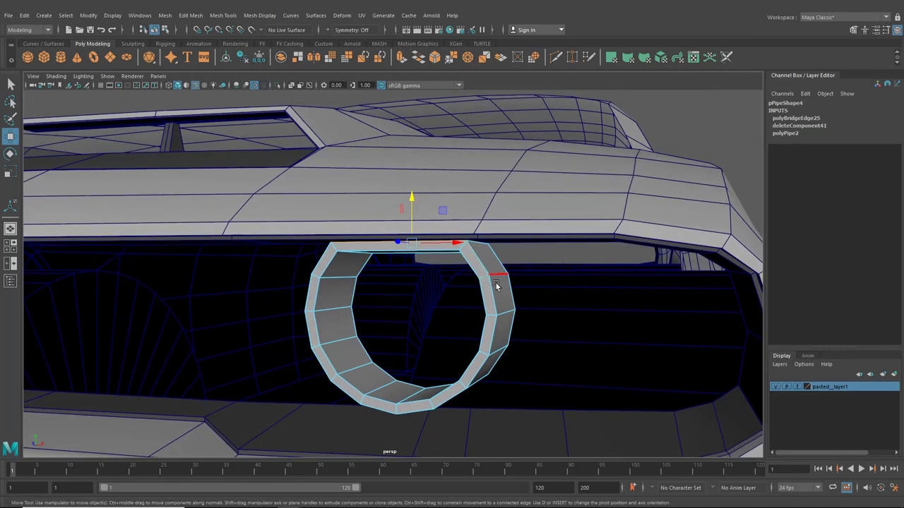
left_click_drag(406, 205, 413, 200)
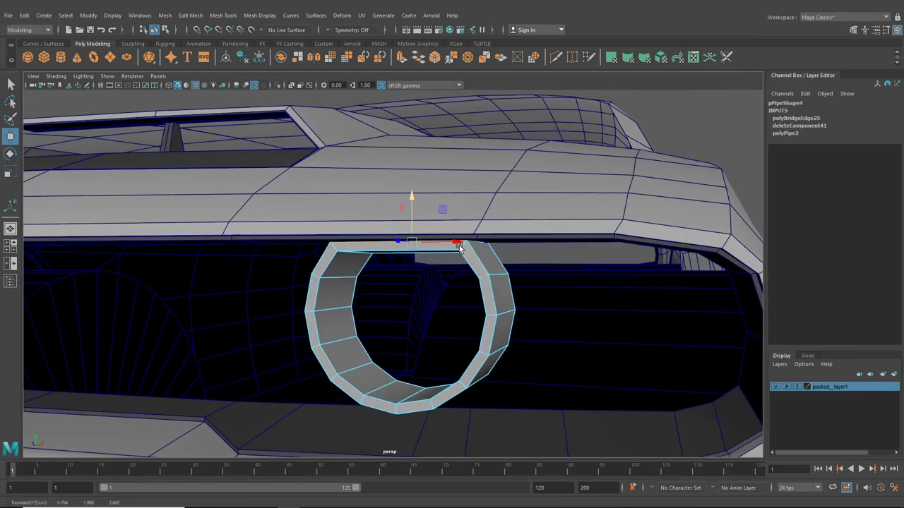
Insert an edge loop around the headlight pipe with the Insert Edge Loop tool.
left_click_drag(410, 291, 439, 273, "alt")
left_click(166, 31)
left_click(155, 30)
scroll(395, 276, "down", 4)
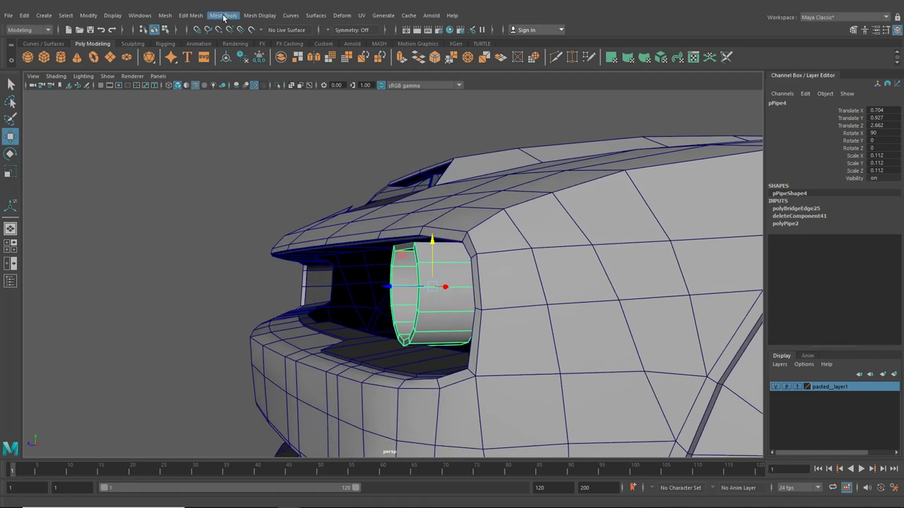
left_click(224, 15)
left_click(243, 86)
scroll(449, 293, "up", 3)
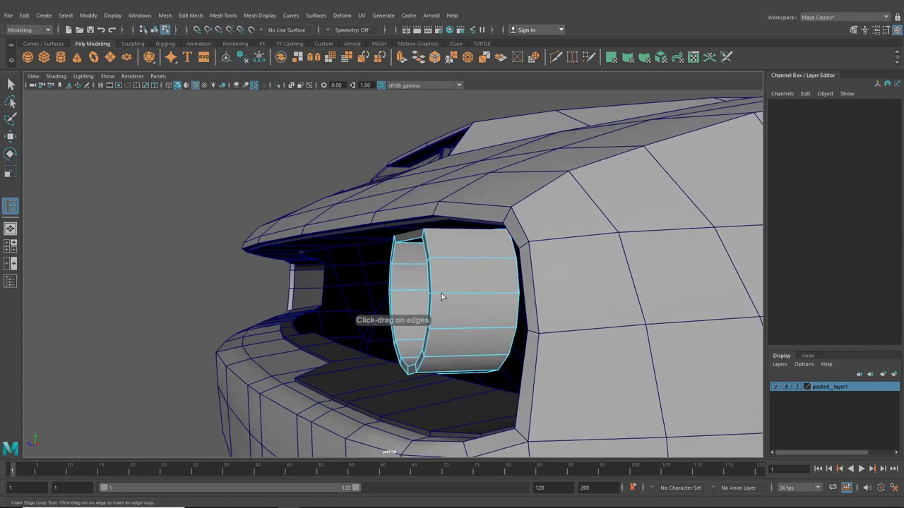
left_click(441, 297)
left_click_drag(440, 293, 514, 291)
scroll(437, 295, "down", 5)
Duplicate the headlight pipe and move the copy outward to about Translate X 0.933 for the second headlight.
left_click(154, 30)
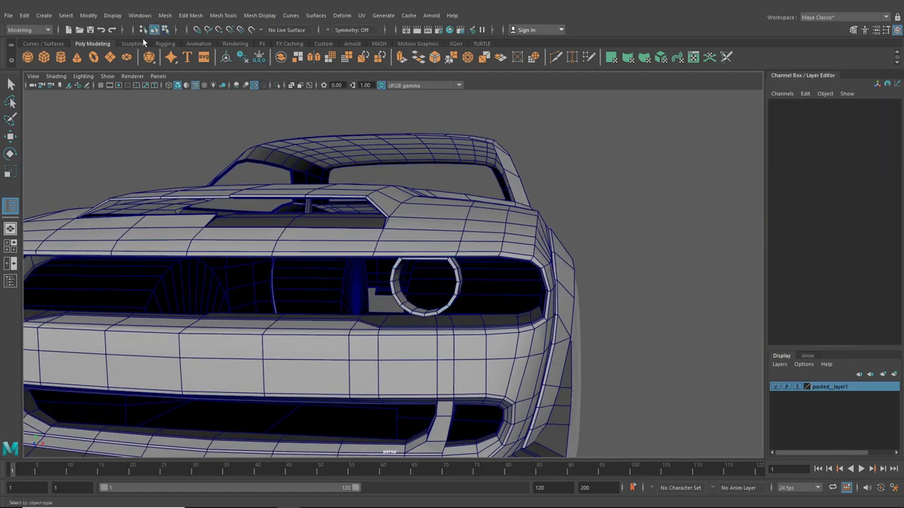
left_click(12, 139)
left_click(443, 313)
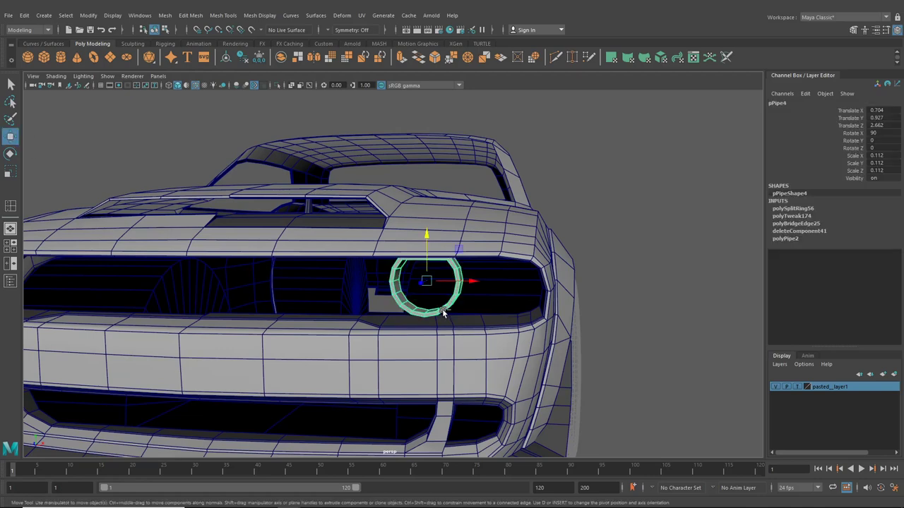
key("ctrl+d")
left_click_drag(472, 286, 543, 292)
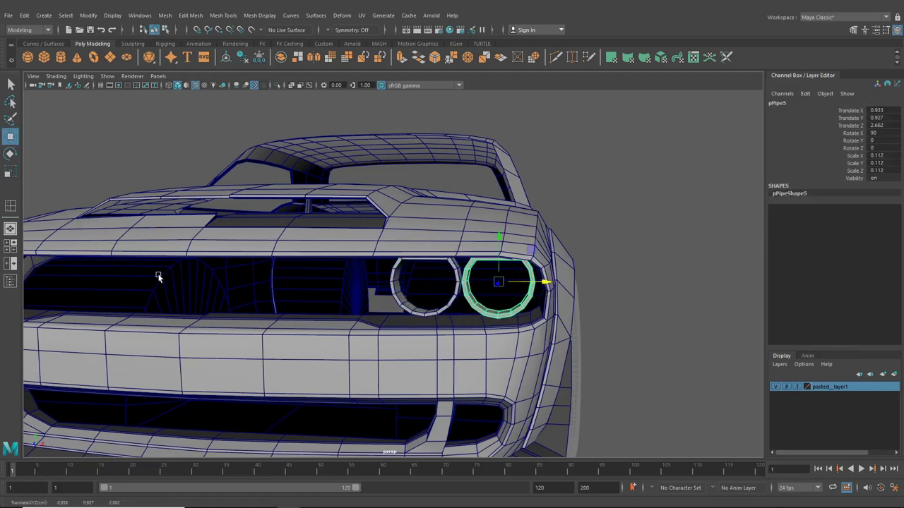
Align the duplicated headlight pipe with the outer headlight on the front blueprint at Translate X 0.932.
left_click(10, 247)
key("space")
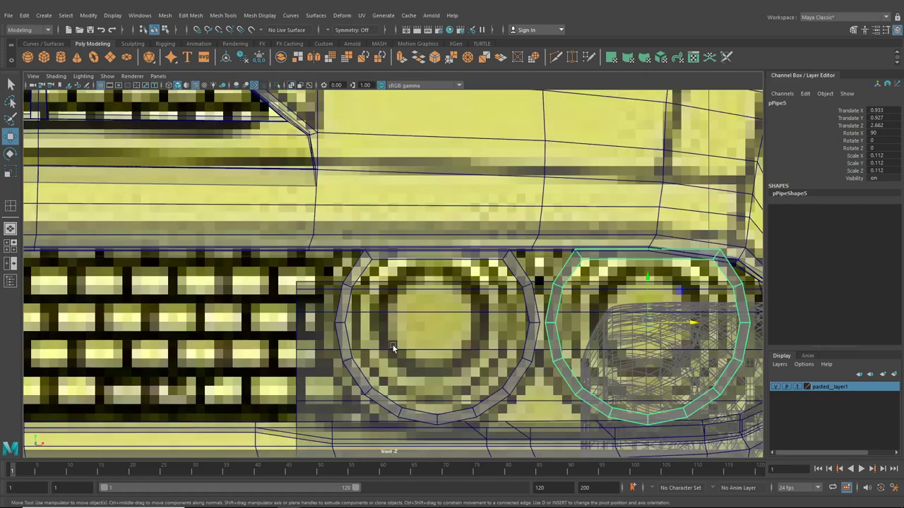
middle_click_drag(428, 331, 259, 294, "alt")
left_click_drag(528, 286, 529, 291)
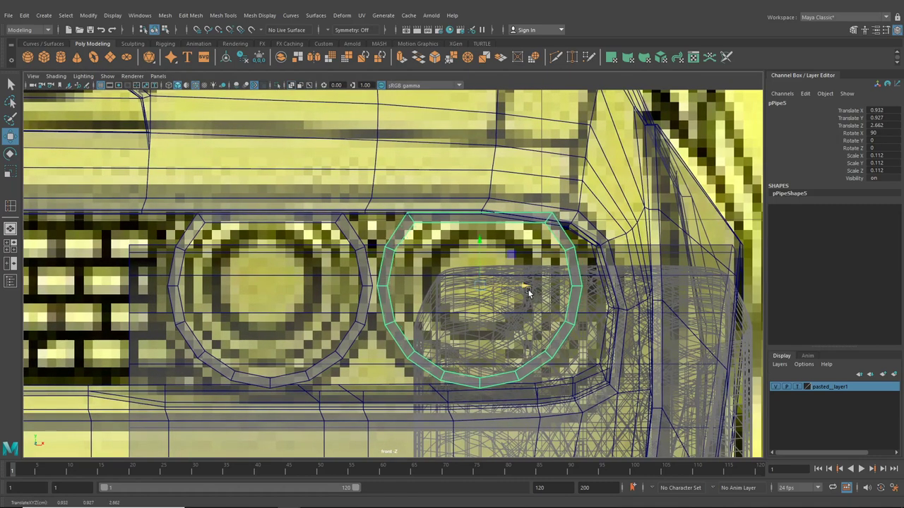
left_click(12, 231)
scroll(405, 275, "down", 3)
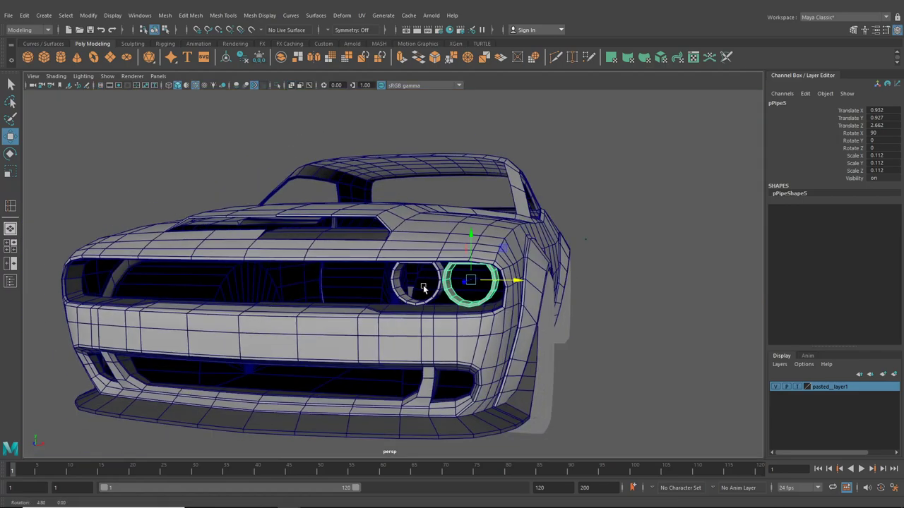
Combine the inner and outer headlight pipes into one mesh.
mouse_move(422, 288)
left_mouse_down("alt")
mouse_move(376, 276)
mouse_move(445, 254)
mouse_move(506, 280)
mouse_move(459, 304)
mouse_move(375, 287)
mouse_move(438, 286)
left_mouse_up("alt")
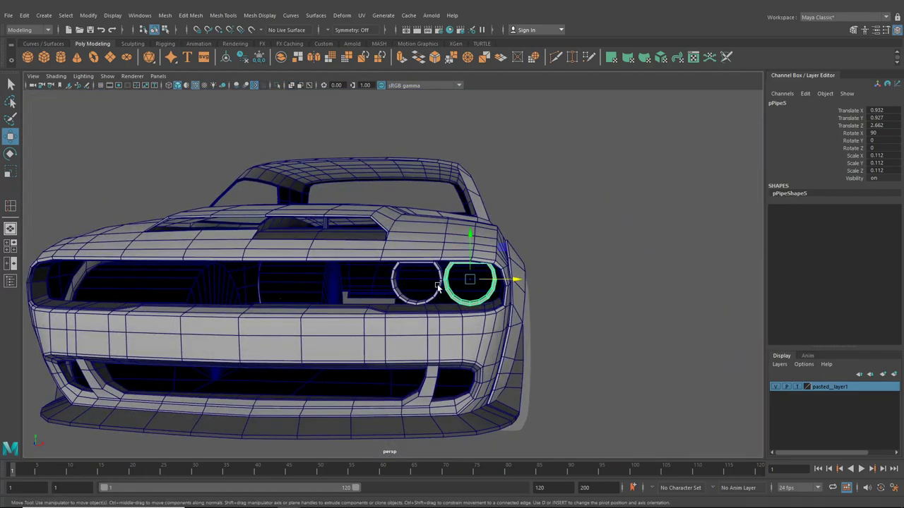
middle_click_drag(474, 300, 388, 301, "alt")
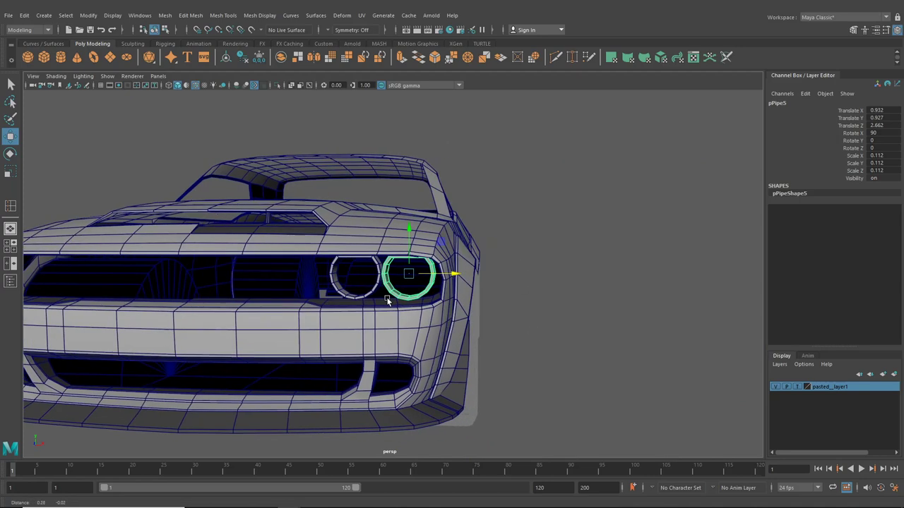
scroll(387, 302, "up", 3)
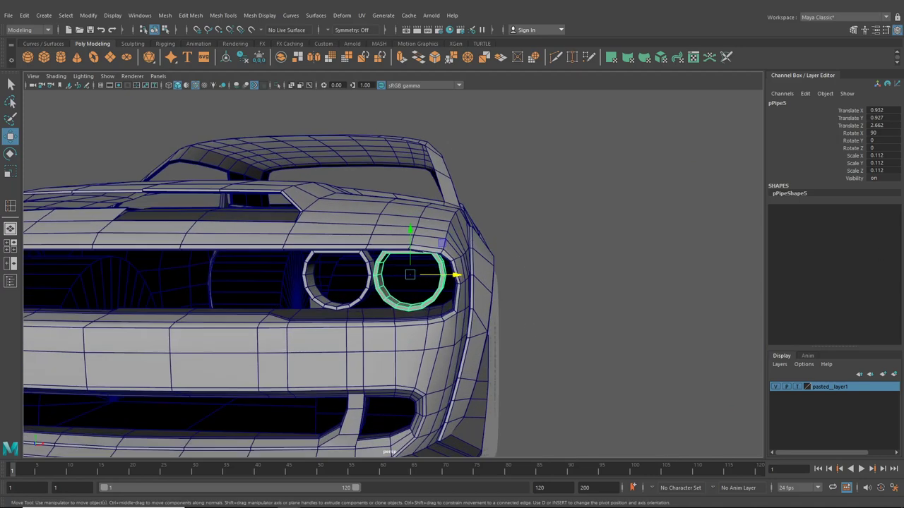
left_click_drag(435, 300, 305, 305, "alt")
scroll(402, 303, "up", 3)
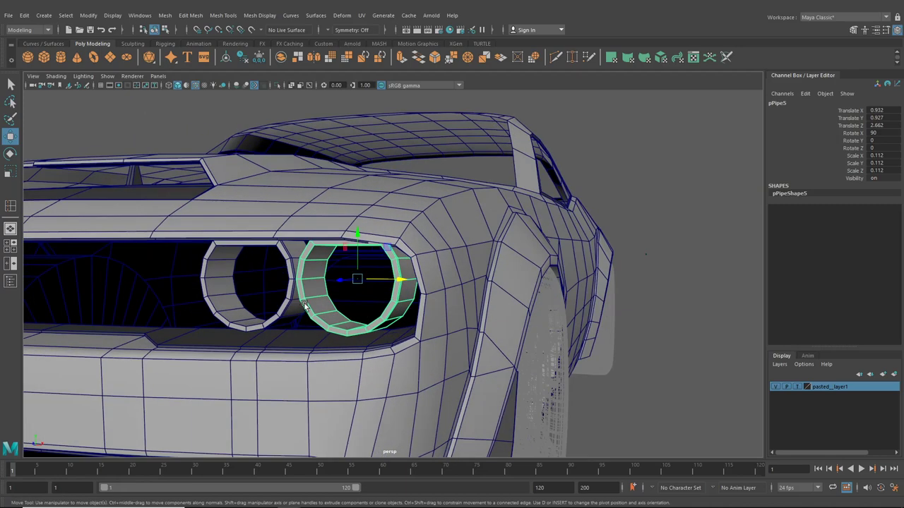
left_click(279, 312)
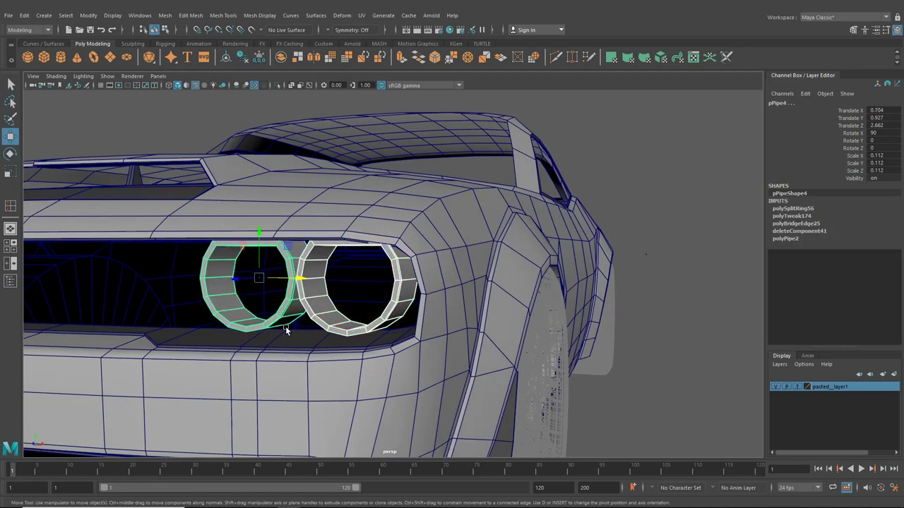
left_click(170, 17)
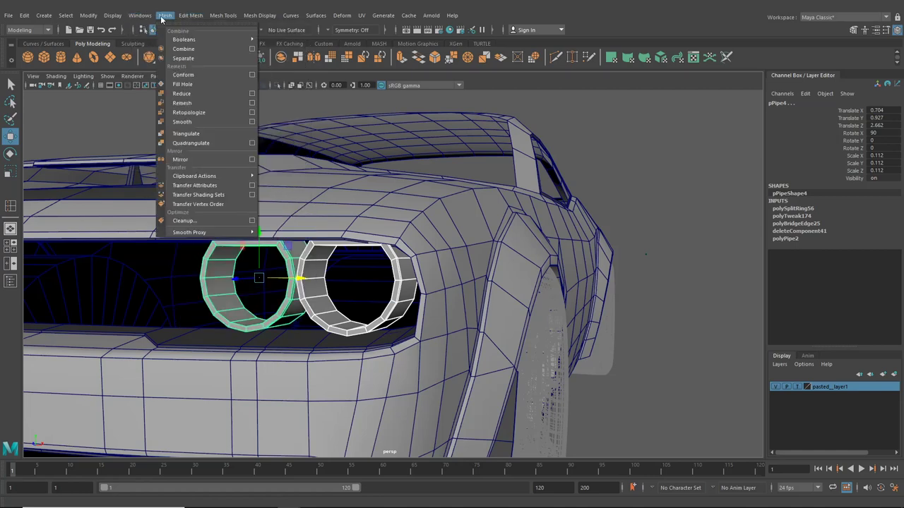
mouse_move(193, 17)
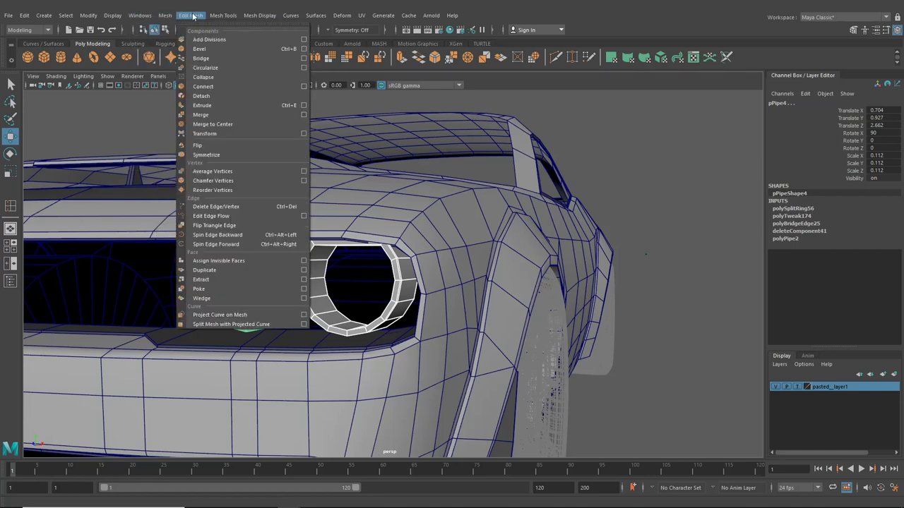
mouse_move(166, 16)
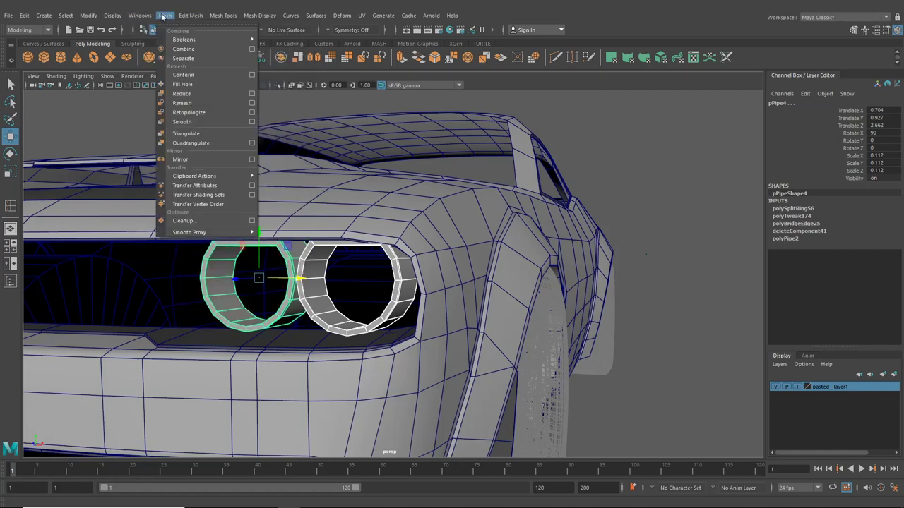
left_click(186, 52)
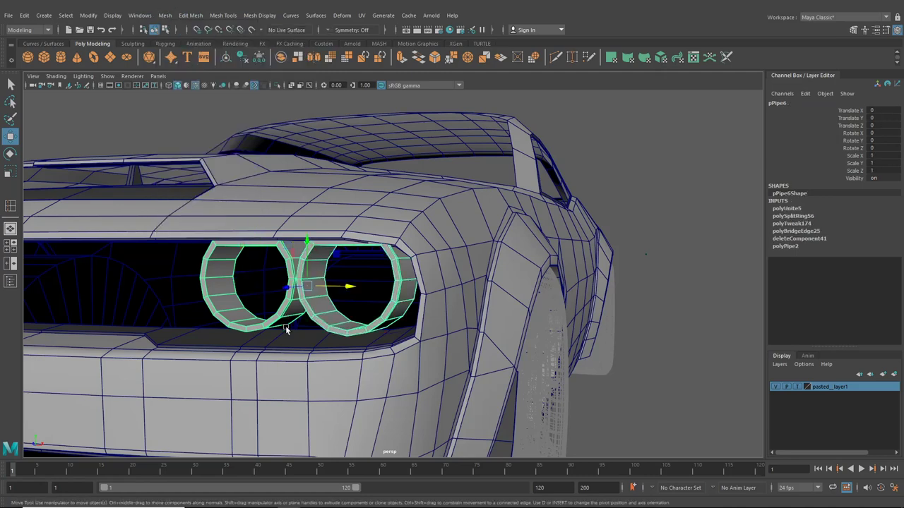
Isolate the combined headlight pipes together with the grille opening's inner surround.
left_click(289, 344)
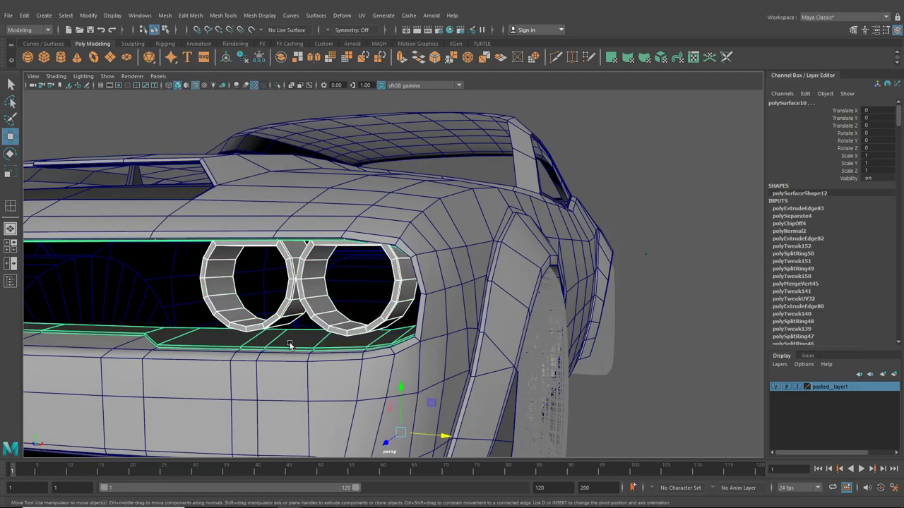
left_click(275, 85)
left_click(639, 327)
Try to reposition the grille surround's upper rim vertices around the outer headlight pipe and show the full car again.
left_click_drag(512, 327, 403, 273, "alt")
left_click(406, 275)
right_click_drag(370, 257, 376, 246)
left_click_drag(385, 264, 387, 270)
left_click_drag(388, 270, 331, 267, "alt")
left_click_drag(357, 224, 345, 263, "alt")
left_click_drag(345, 264, 333, 269, "alt")
left_click_drag(324, 270, 315, 272)
left_click(277, 85)
left_click_drag(335, 146, 210, 207, "alt")
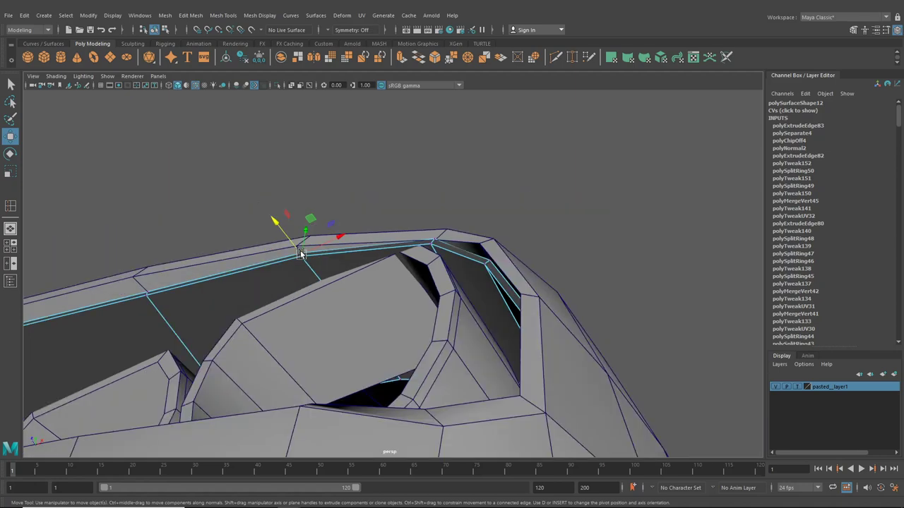
Undo the surround's vertex moves and the exit from isolation, and return to object selection.
key("ctrl+z")
key("ctrl+z")
key("ctrl+z")
key("ctrl+z")
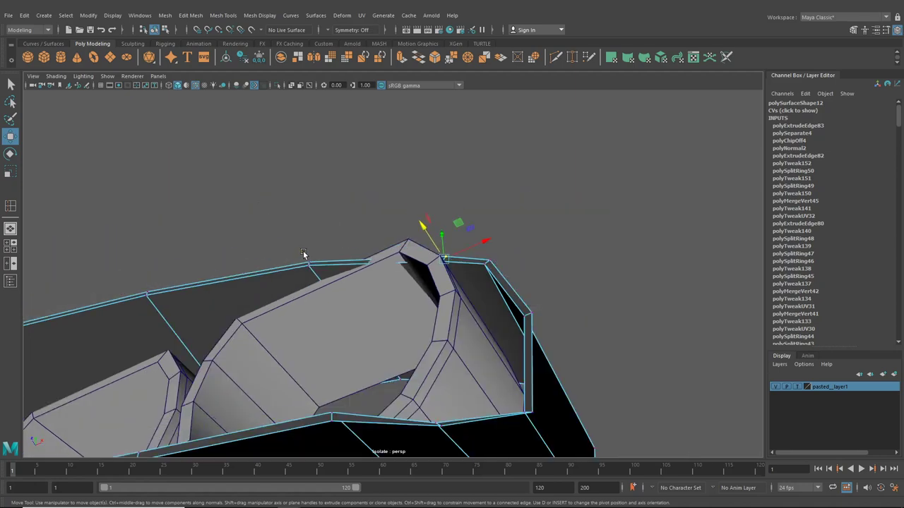
key("ctrl+z")
left_click(166, 29)
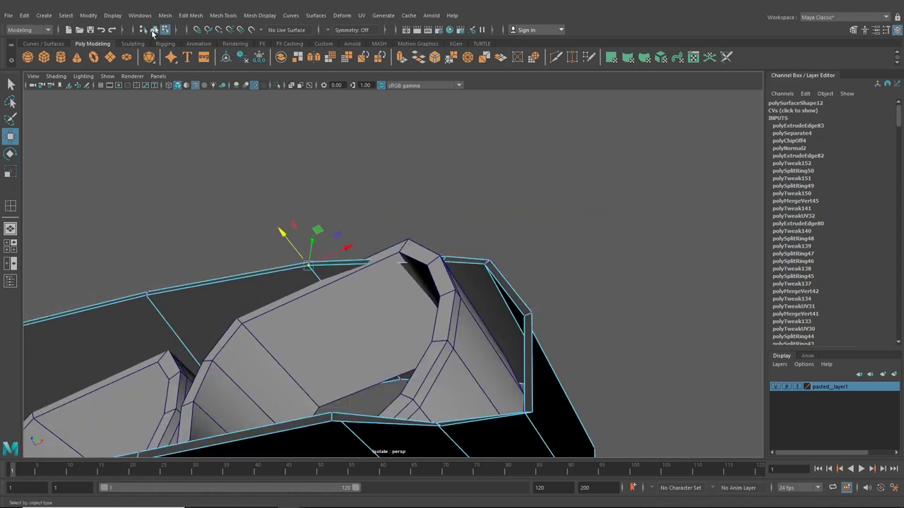
left_click(154, 30)
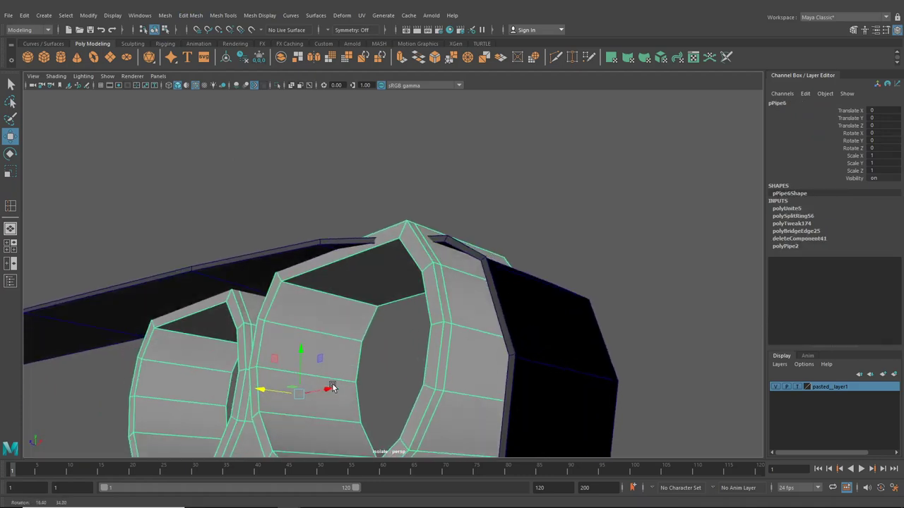
Show the full car again and reposition the grille surround's upper rim vertices around the top of the outer headlight pipe.
left_click_drag(304, 339, 315, 323, "alt")
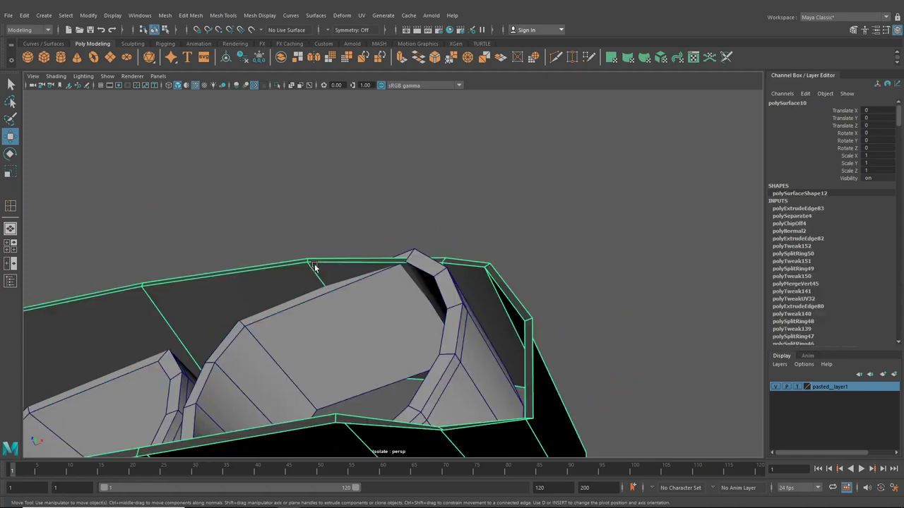
right_click_drag(311, 241, 293, 125)
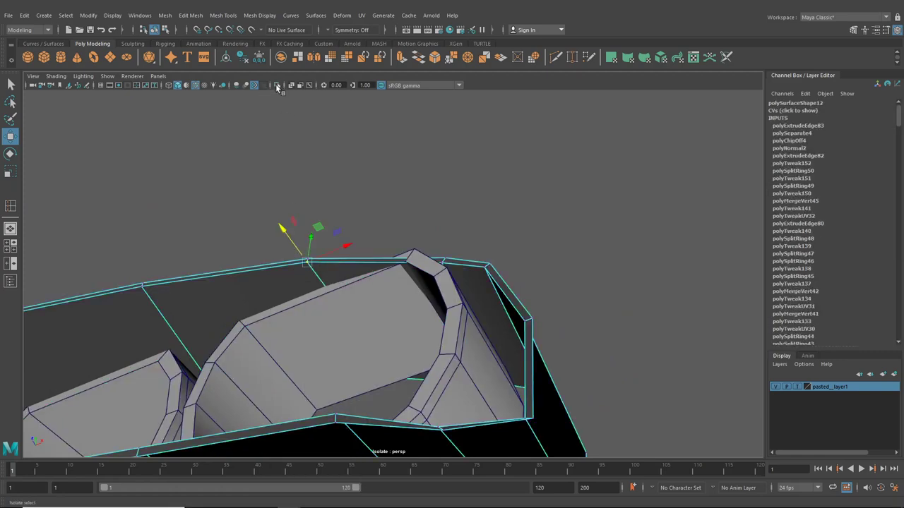
left_click(277, 86)
left_click(276, 86)
scroll(392, 211, "down", 2)
left_click_drag(392, 210, 415, 240, "alt")
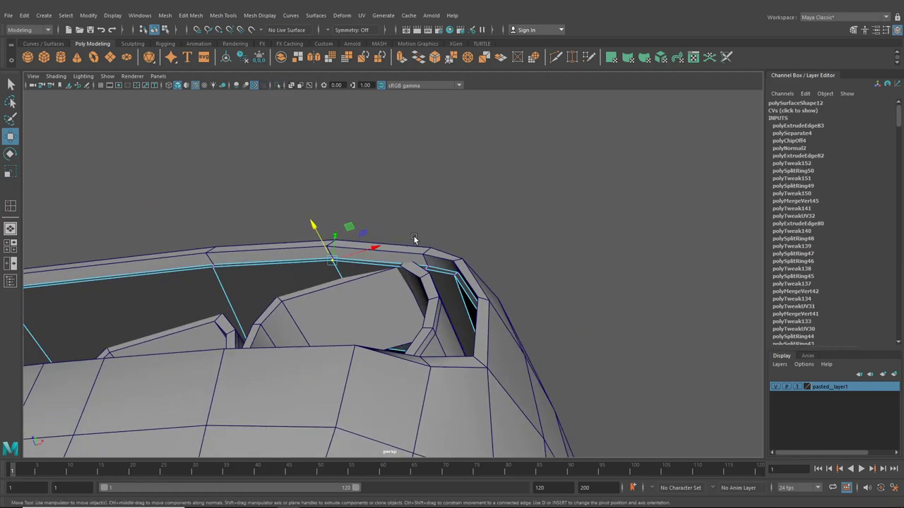
left_click(424, 267)
left_click_drag(435, 286, 410, 225, "alt")
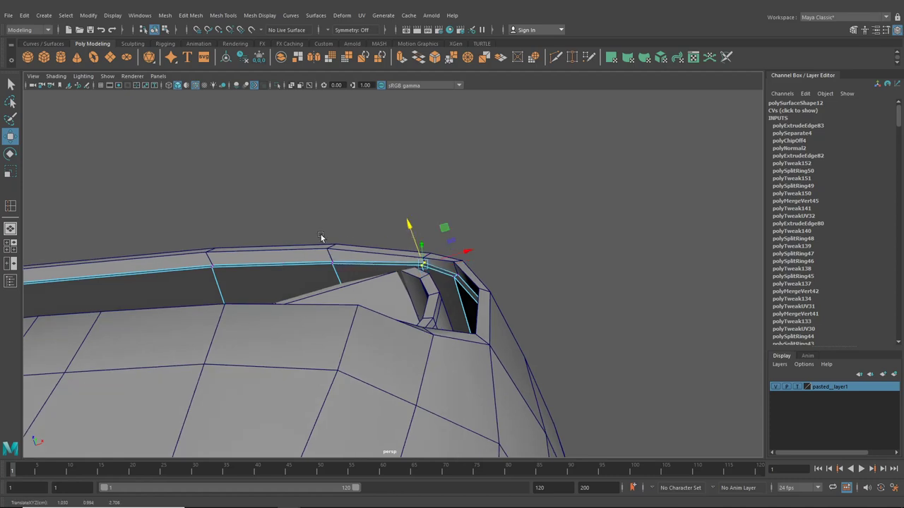
left_click(331, 263)
left_click_drag(327, 245, 445, 324)
Move the grille surround's side vertices outward beside the outer headlight pipe, down to the lower corner.
left_click(416, 286)
left_click(408, 326)
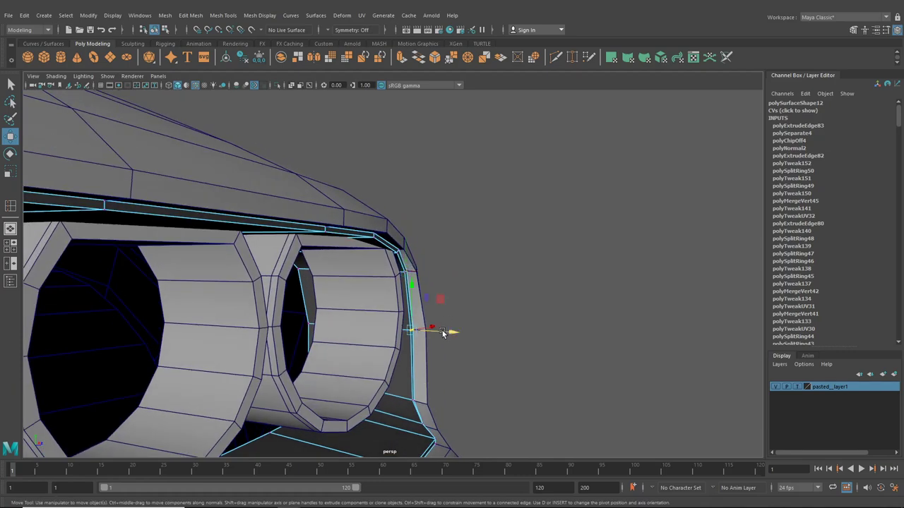
left_click(410, 393)
left_click_drag(439, 403, 451, 415)
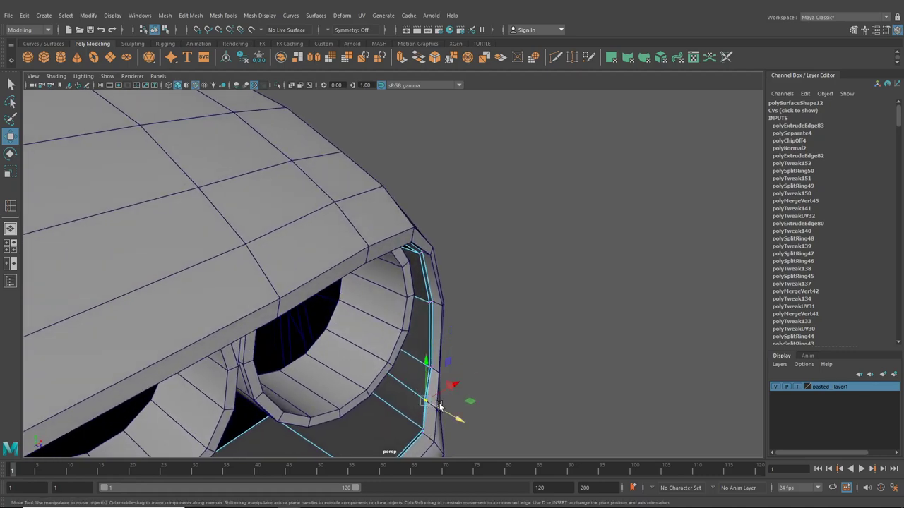
scroll(444, 373, "down", 3)
left_click_drag(444, 373, 369, 317, "alt")
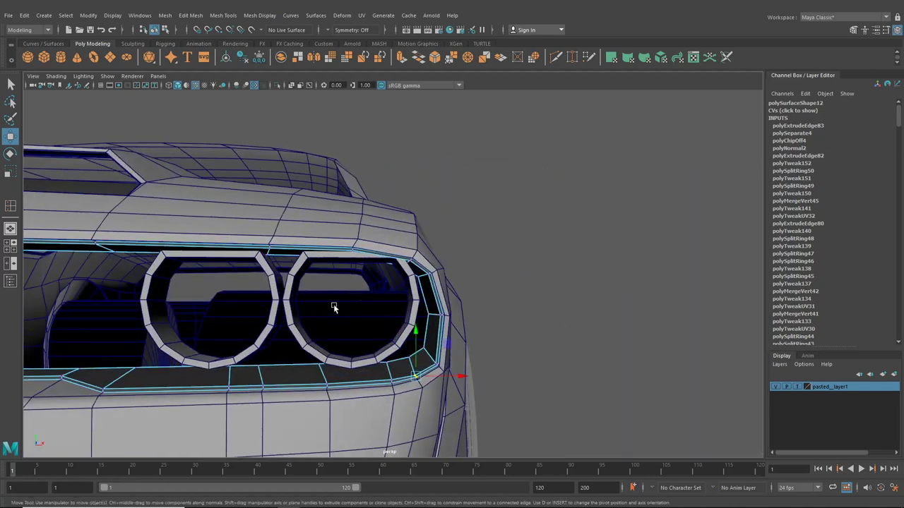
Move the combined headlight pipes to Translate Z -0.01 and compare the headlights with reference photo 004.jpg.
left_click(306, 259)
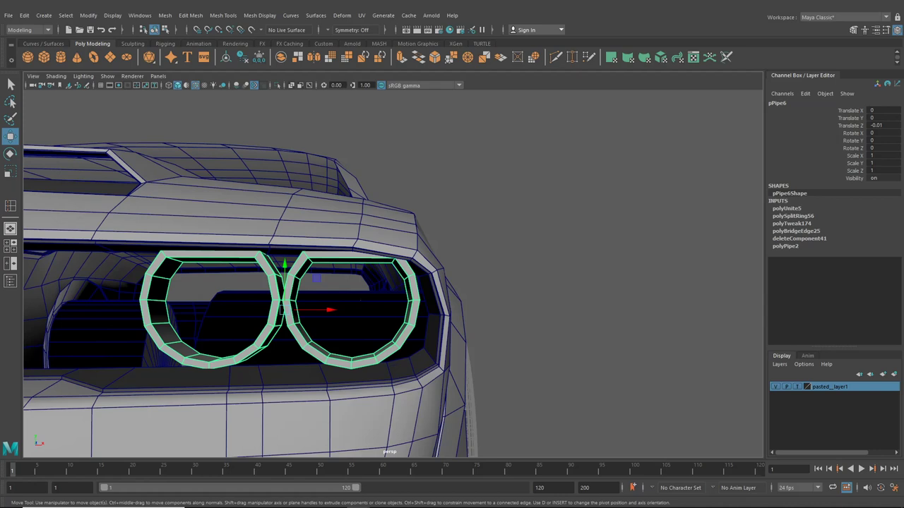
left_click_drag(903, 41, 334, 91)
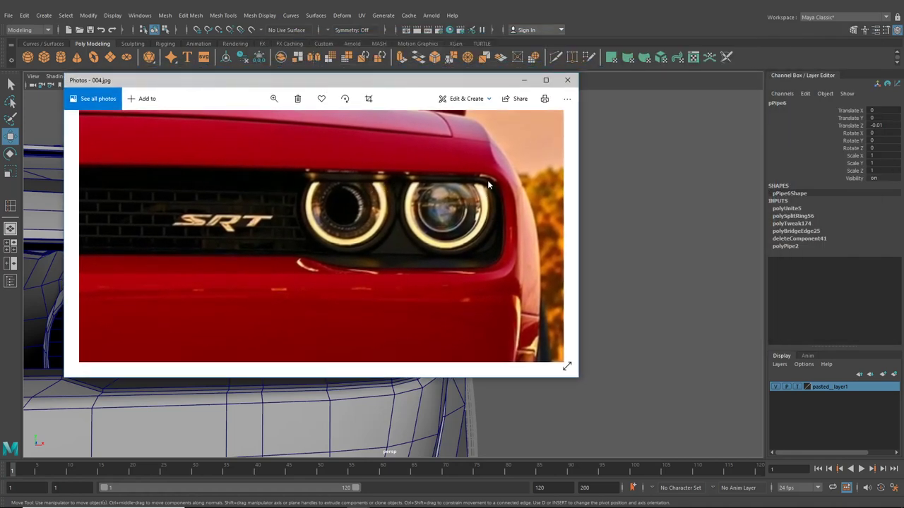
left_click_drag(384, 86, 537, 196)
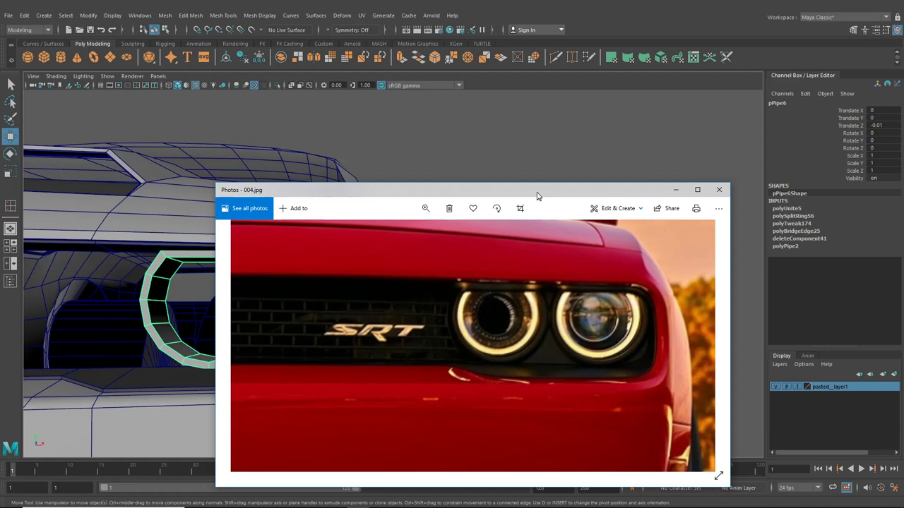
left_click_drag(536, 196, 903, 131)
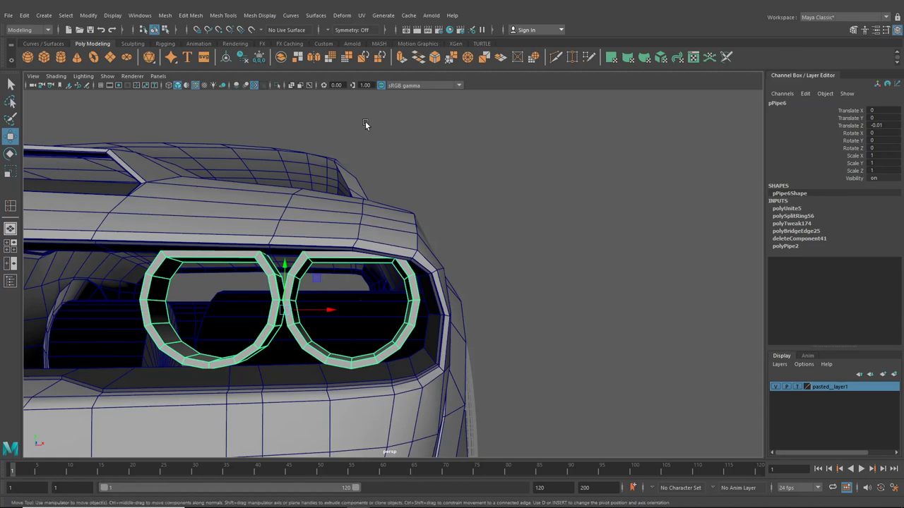
Select the grille surround's upper inner faces along the opening and slightly adjust their height.
left_click_drag(340, 202, 401, 219, "alt")
left_click(385, 224)
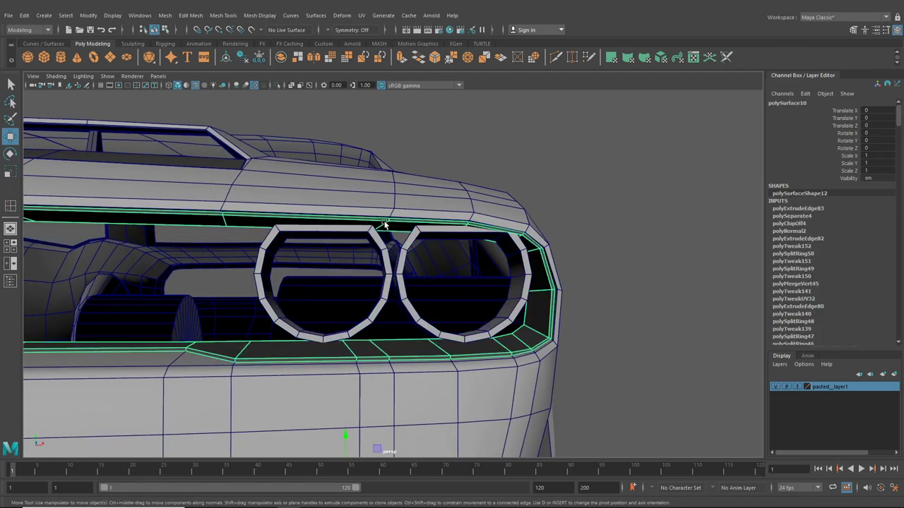
right_click_drag(392, 222, 393, 246)
left_click(380, 224)
left_click(389, 229, "shift")
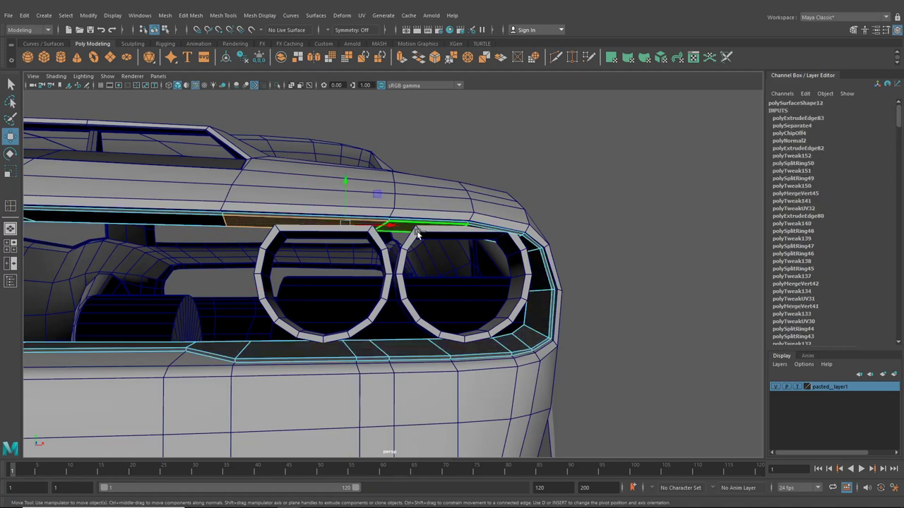
left_click_drag(337, 238, 349, 252, "alt")
left_click(167, 239, "shift")
middle_click_drag(168, 237, 392, 246, "alt")
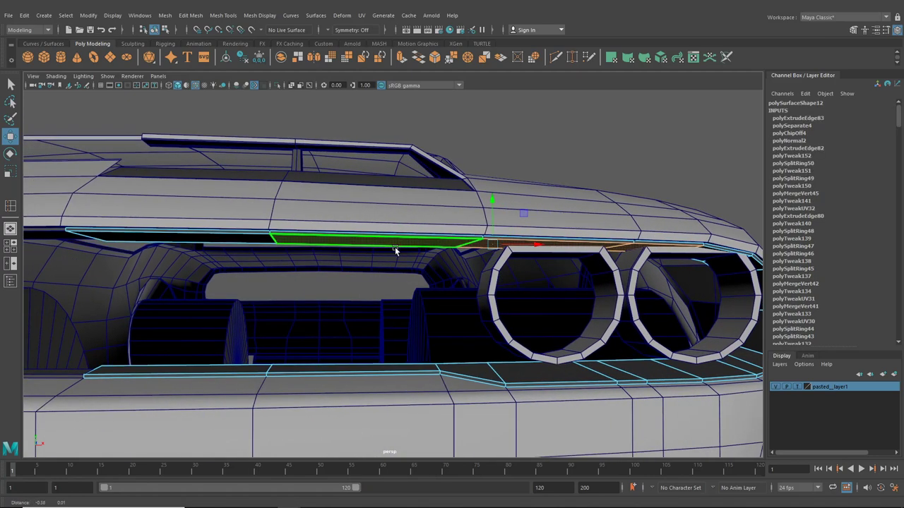
left_click(266, 240, "shift")
middle_click_drag(288, 247, 211, 263, "alt")
left_click_drag(336, 214, 337, 216)
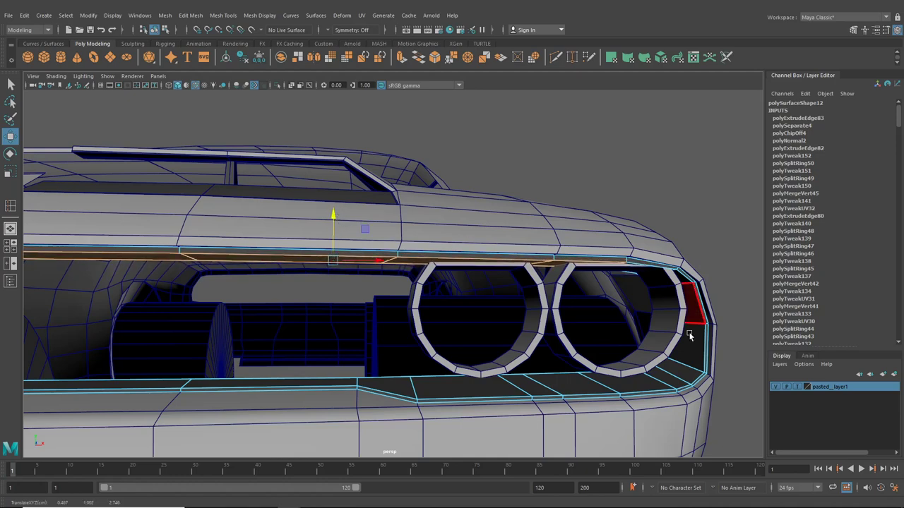
Isolate the combined headlight pipes together with the grille opening's inner surround.
left_click_drag(690, 335, 571, 319, "alt")
left_click_drag(485, 297, 513, 350, "alt")
left_click(512, 350)
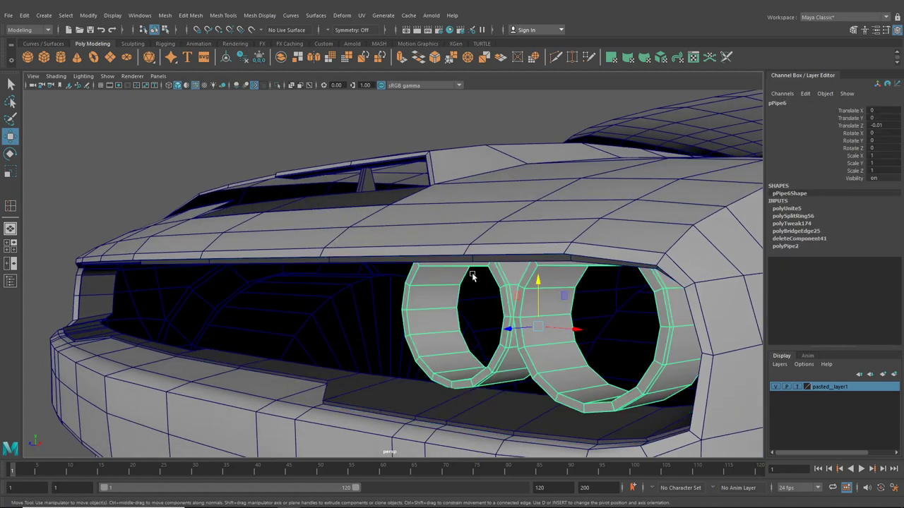
left_click(387, 403)
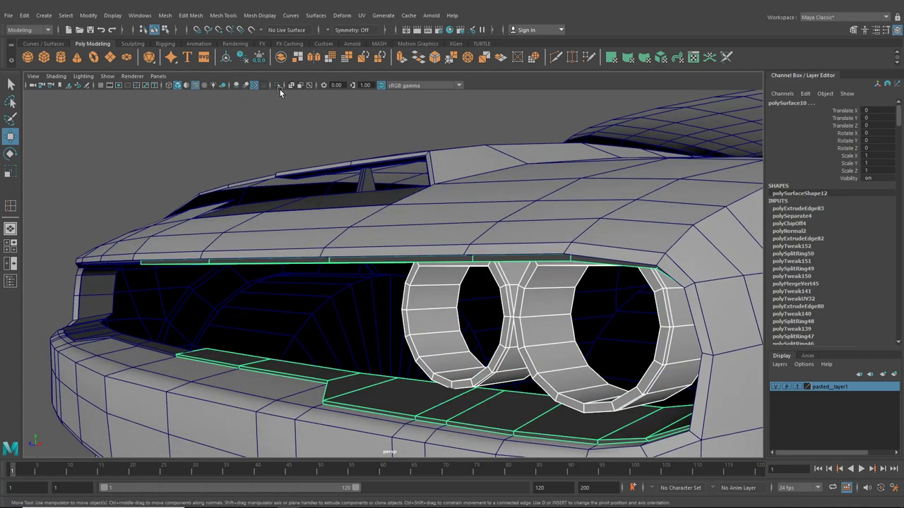
left_click(277, 85)
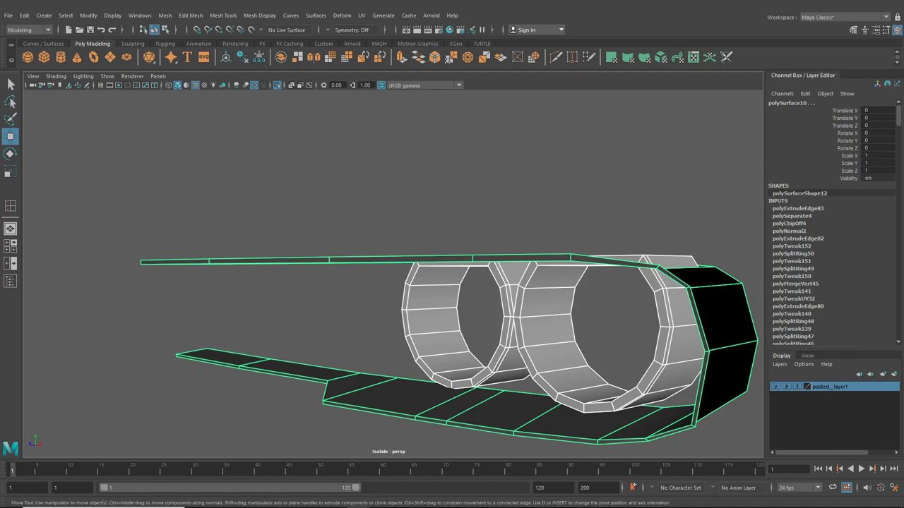
Delete the outer wall faces of the two headlight pipes where they face each other.
left_click_drag(552, 266, 498, 281, "alt")
left_click(481, 309)
left_click_drag(471, 324, 487, 333, "alt")
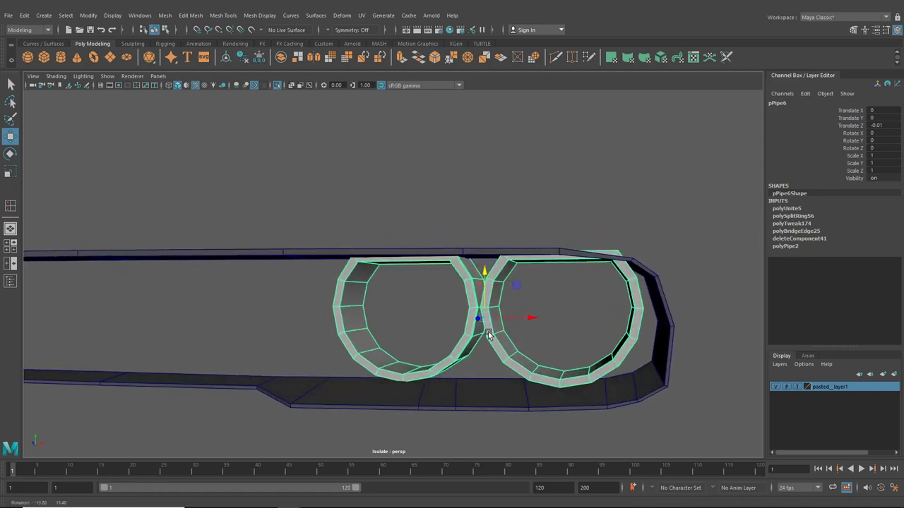
middle_click_drag(467, 323, 447, 318, "alt")
left_click_drag(508, 326, 487, 318, "alt")
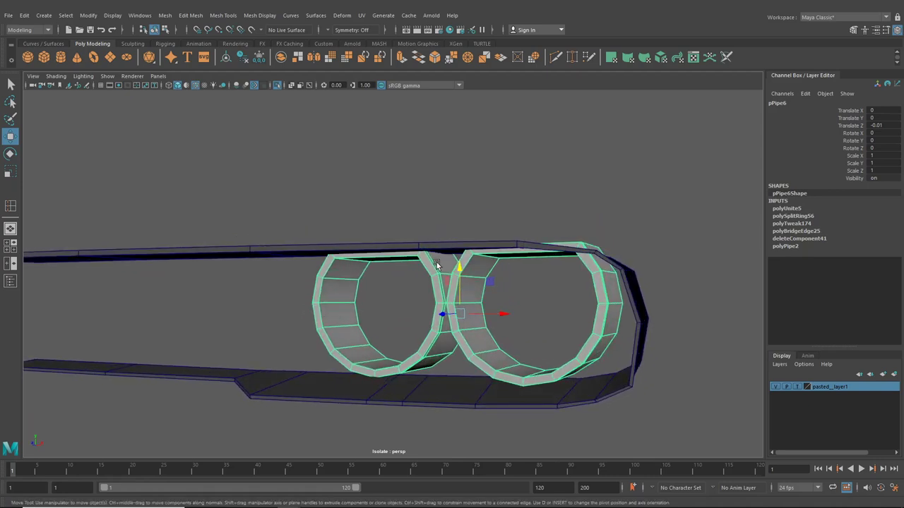
right_click_drag(437, 262, 441, 265)
left_click(442, 265)
left_click(445, 287, "shift")
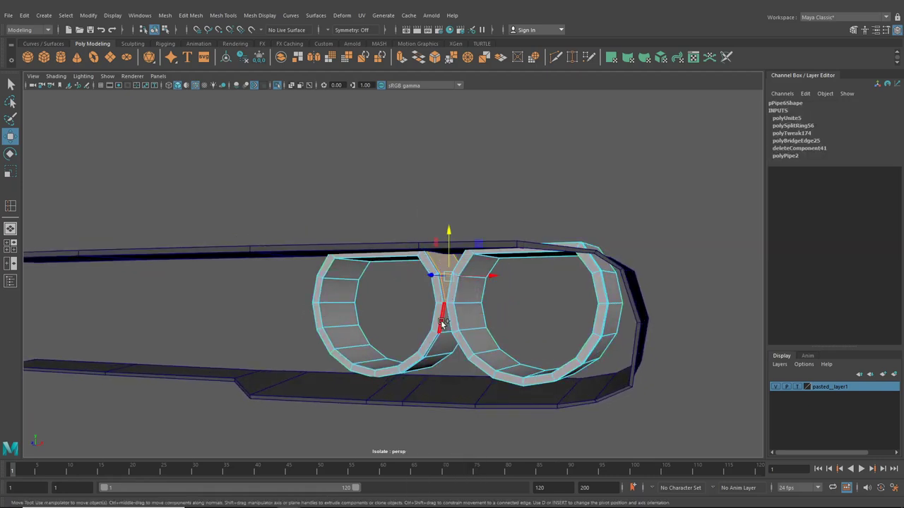
left_click(444, 323, "shift")
left_click(447, 342, "shift")
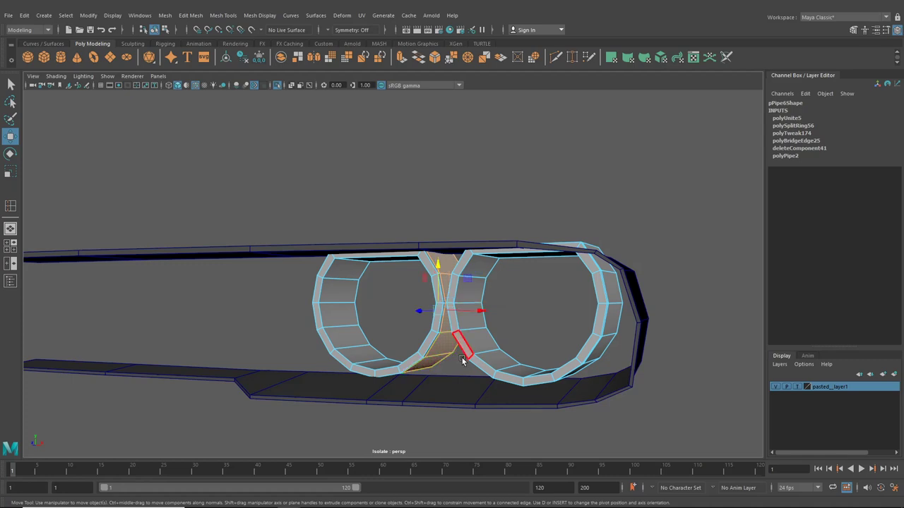
left_click_drag(460, 345, 483, 352, "alt")
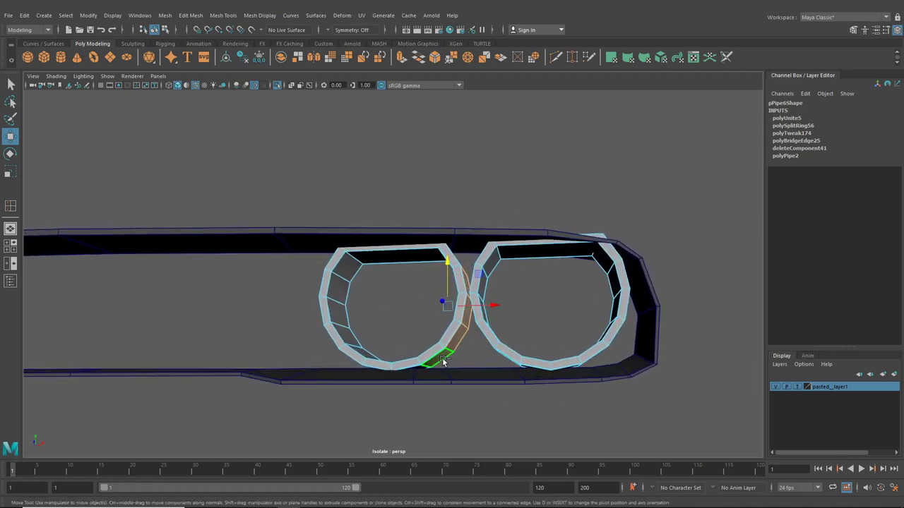
left_click_drag(487, 366, 475, 316, "alt")
left_click(492, 337, "shift")
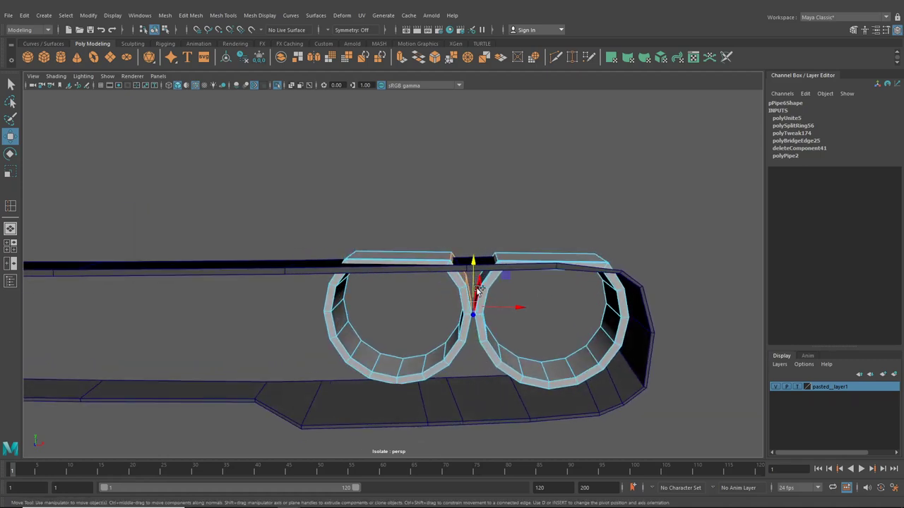
key("Delete")
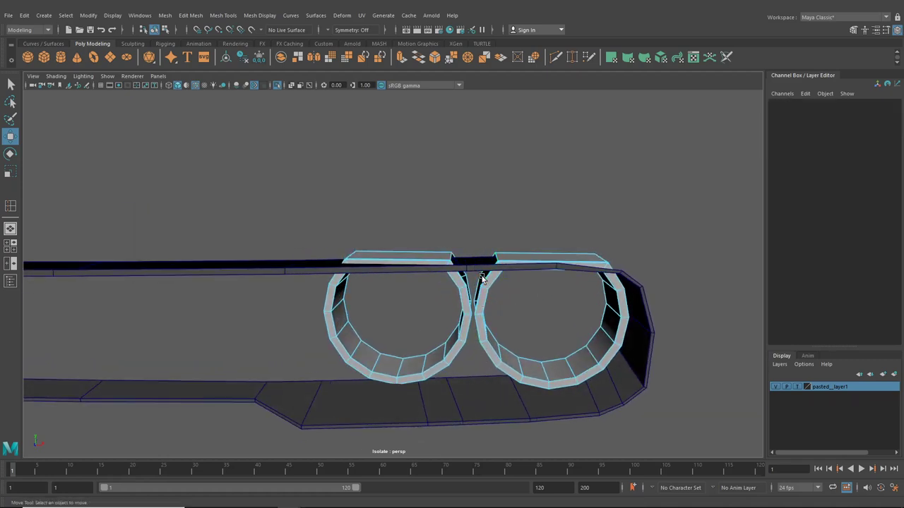
Select the two opposing open edges on the flat tops of the headlight pipes.
scroll(484, 291, "up", 5)
left_click_drag(486, 290, 445, 261, "alt")
right_click_drag(444, 241, 447, 221)
left_click(453, 276)
left_click(575, 284, "shift")
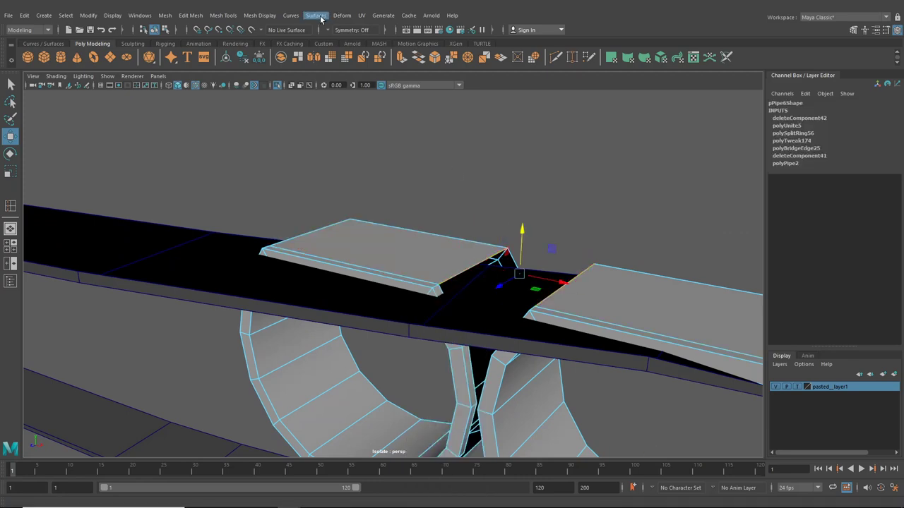
left_click(266, 15)
mouse_move(231, 20)
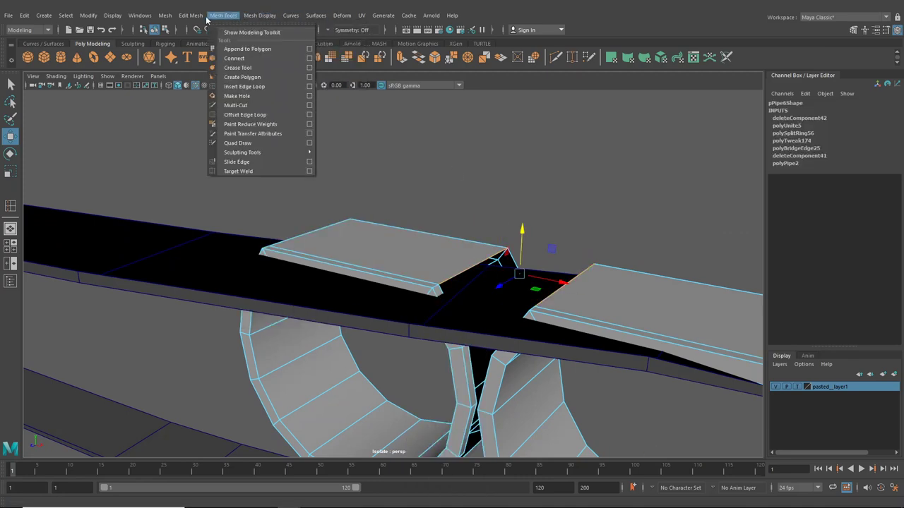
mouse_move(197, 19)
left_click(200, 50)
left_click_drag(490, 259, 480, 263, "alt")
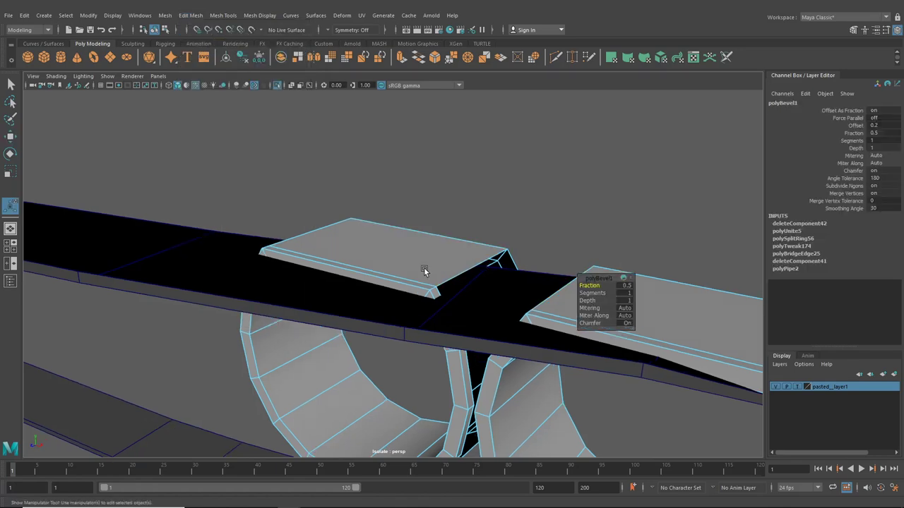
left_click_drag(569, 293, 400, 295, "alt")
key("ctrl+z")
Bridge the selected top edges to join the headlight pipes' flat tops with 0 divisions.
middle_click_drag(311, 247, 438, 291, "alt")
scroll(438, 290, "up", 3)
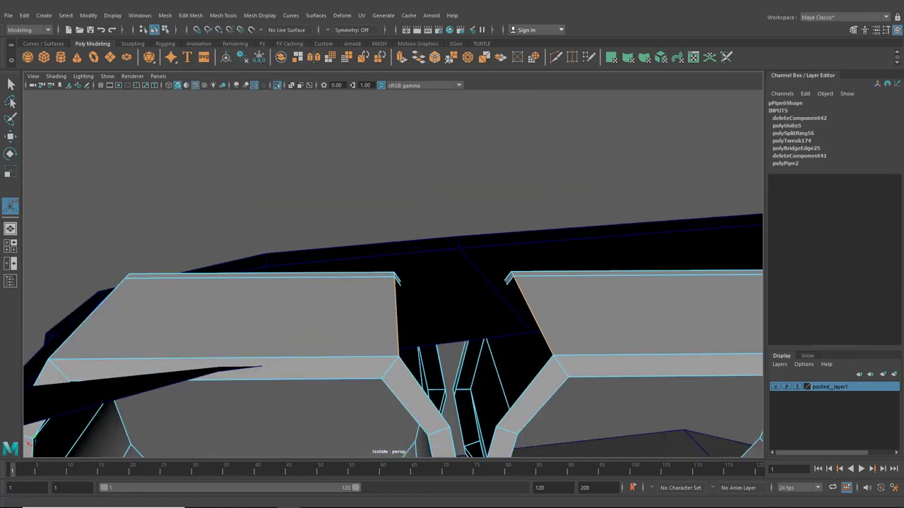
left_click(215, 19)
mouse_move(190, 16)
left_click(211, 59)
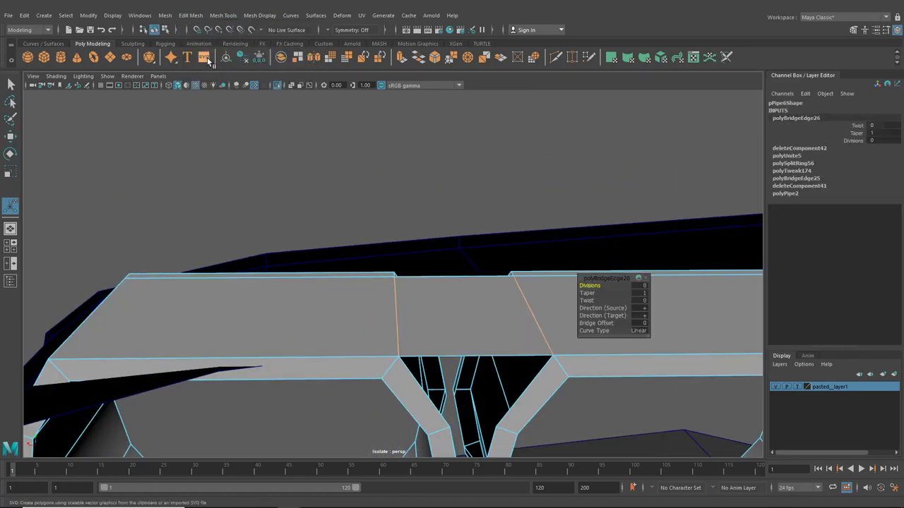
Bridge the upper two pairs of facing front rim edges between the headlight pipes.
left_click_drag(465, 330, 463, 316, "alt")
left_click(419, 376)
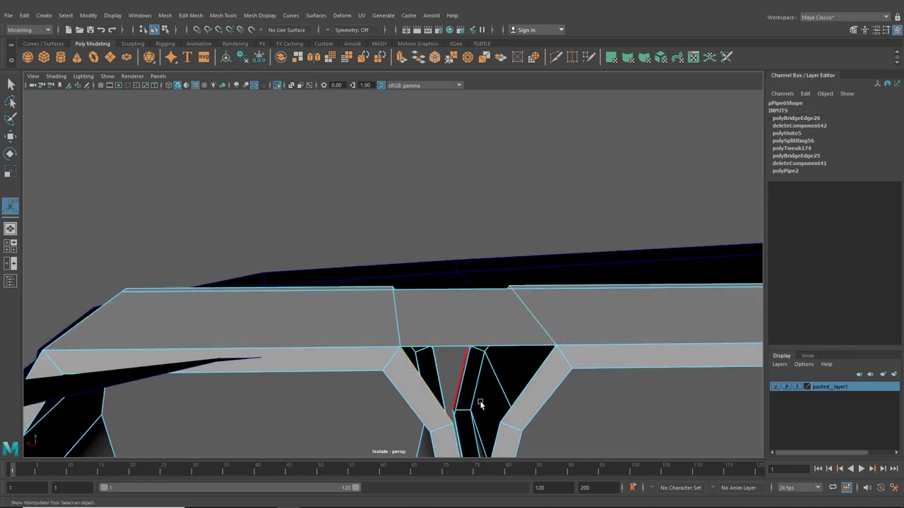
key("g")
middle_click_drag(500, 384, 484, 276, "alt")
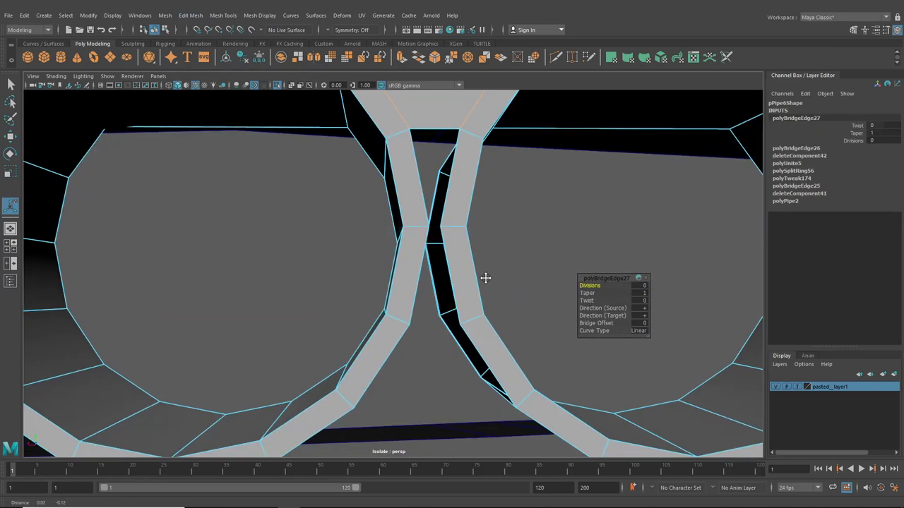
left_click(422, 187)
left_click(446, 192, "shift")
key("g")
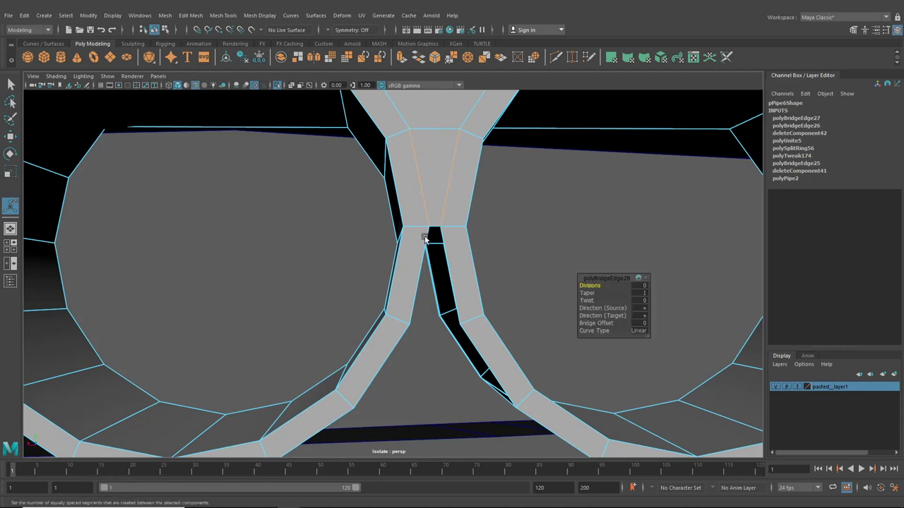
Bridge the lower two pairs of facing front rim edges between the headlight pipes.
left_click(420, 262)
left_click(450, 266, "shift")
key("g")
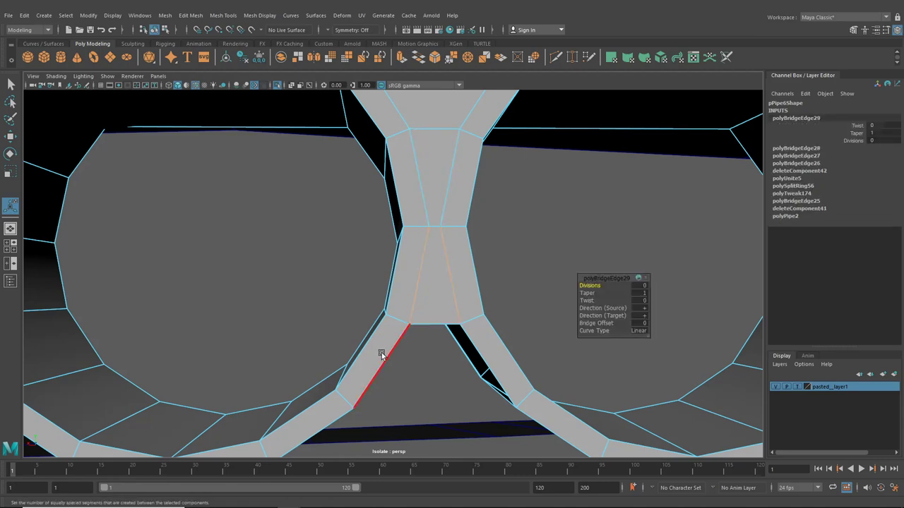
left_click(381, 362)
left_click(475, 352, "shift")
key("g")
Bridge the lower pair of facing depth edges between the headlight pipes to close the connector's underside.
left_click_drag(472, 357, 490, 206, "alt")
left_click(345, 214)
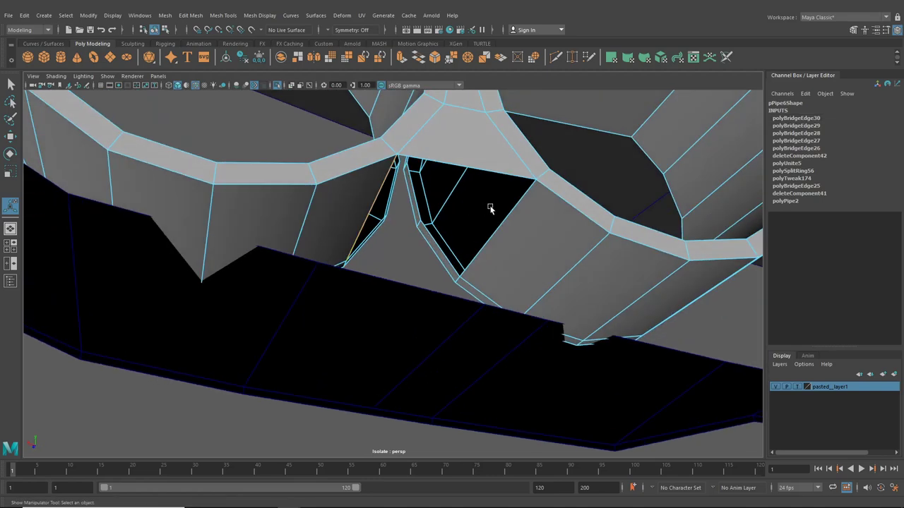
left_click(503, 222, "shift")
key("g")
Bridge the remaining pairs of facing rim edges on the back of the headlight pipes with 0 divisions.
left_click_drag(438, 242, 555, 278, "alt")
left_click(380, 282)
key("g")
left_click(556, 221)
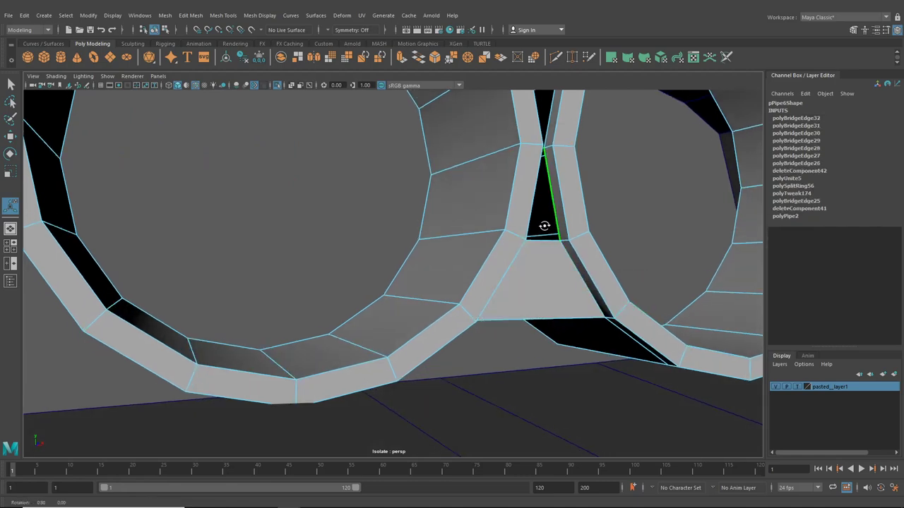
left_click_drag(544, 226, 399, 317, "alt")
key("g")
key("g")
key("g")
scroll(520, 304, "down", 8)
scroll(466, 303, "up", 4)
scroll(426, 329, "up", 8)
scroll(431, 361, "down", 8)
scroll(384, 318, "down", 7)
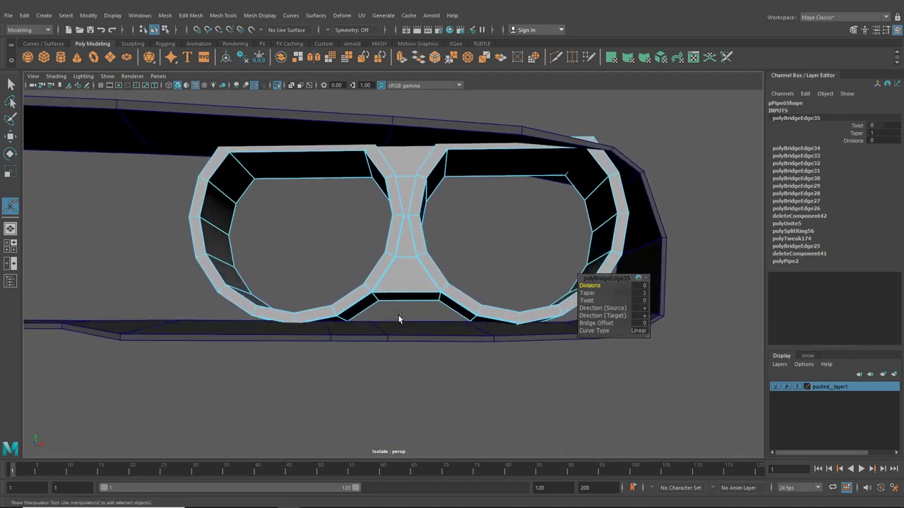
Extrude the connector's underside face downward by about 0.026 in Y, towards the lower edge of the grille opening.
right_click_drag(401, 300, 401, 278)
left_click(405, 296)
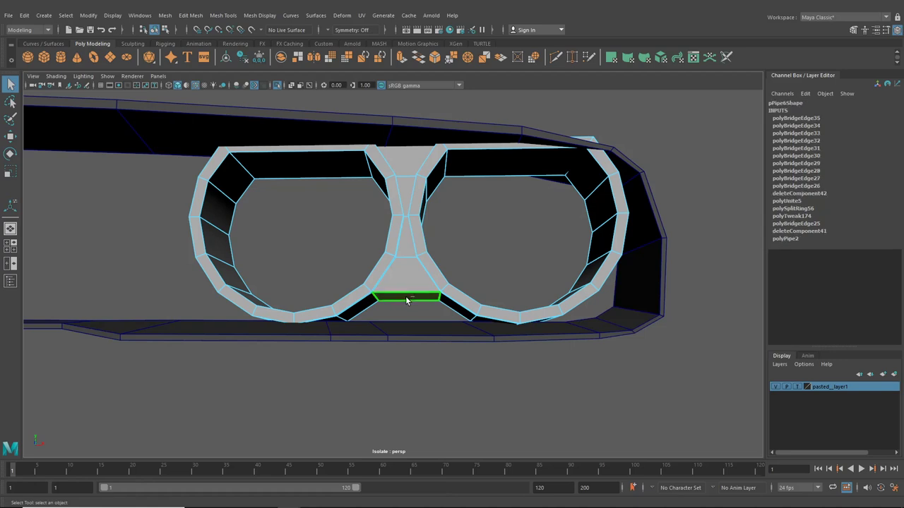
key("ctrl+e")
left_click(464, 240)
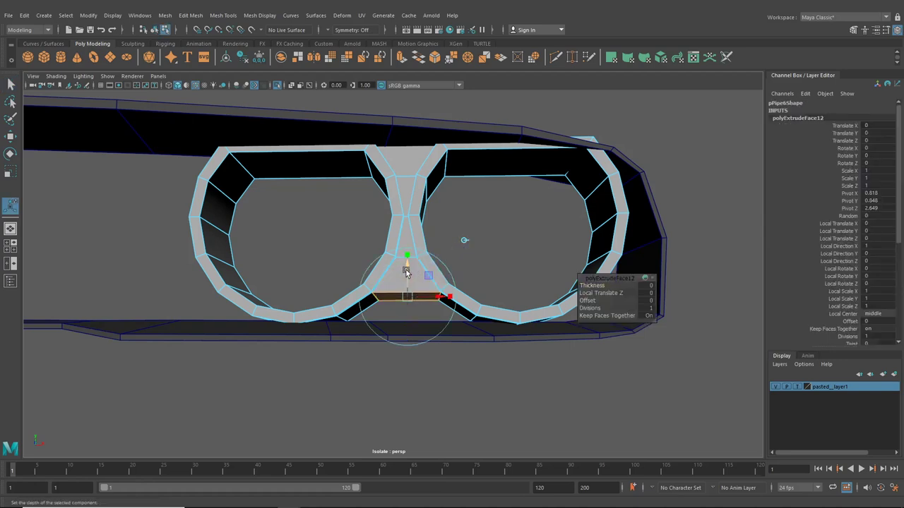
left_click_drag(407, 271, 424, 285)
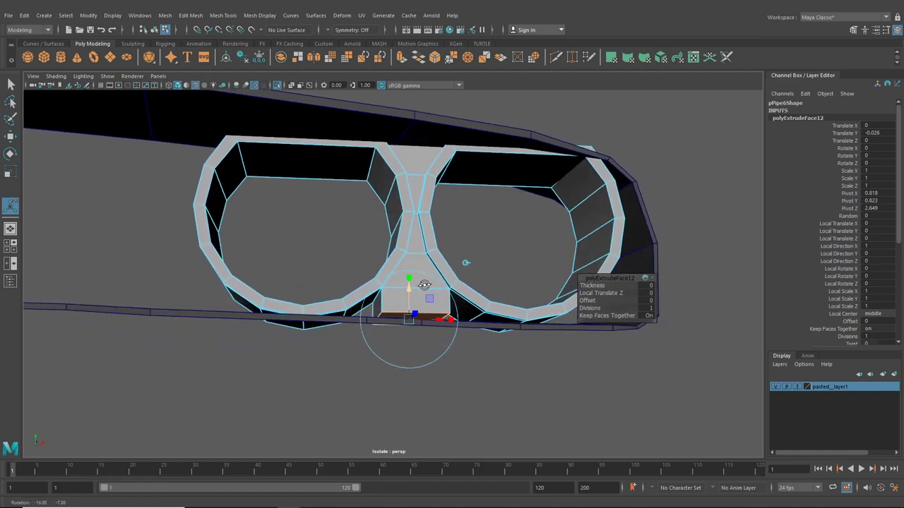
middle_click_drag(409, 295, 426, 264, "alt")
scroll(418, 279, "up", 5)
scroll(417, 278, "down", 5)
left_click_drag(412, 284, 418, 296, "alt")
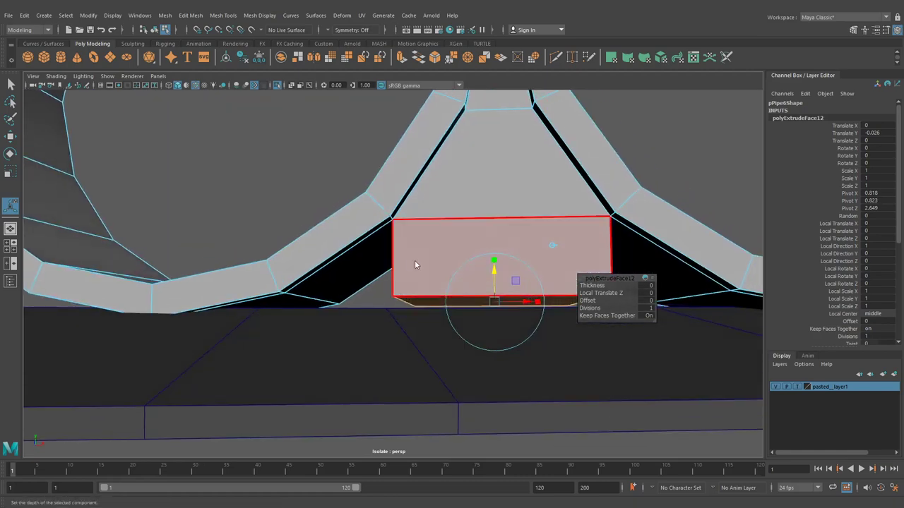
Delete the extruded block's side faces and the adjoining diagonal pipe faces on both sides.
right_click_drag(414, 240, 417, 269)
left_click(384, 276)
left_click_drag(383, 275, 417, 273, "alt")
left_click_drag(542, 287, 462, 291, "alt")
left_click(548, 271)
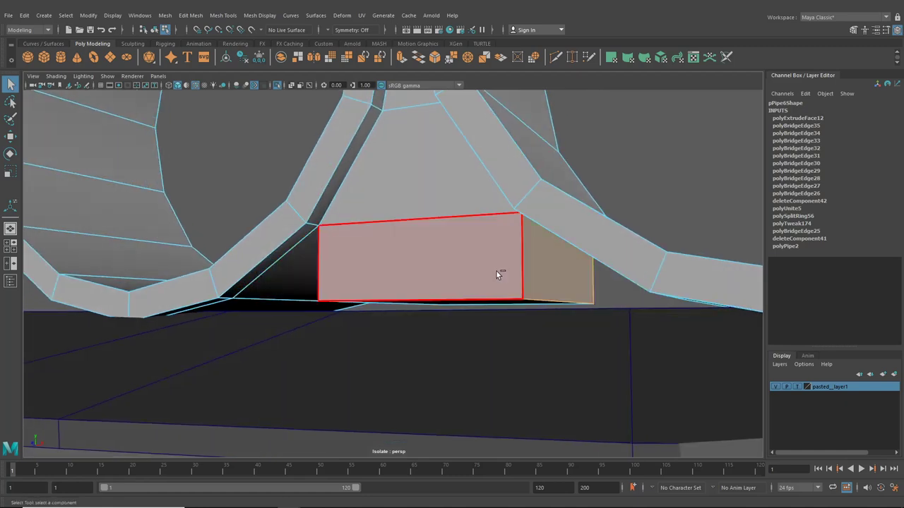
key("ctrl+z")
left_click(536, 280, "shift")
left_click_drag(576, 288, 617, 281, "alt")
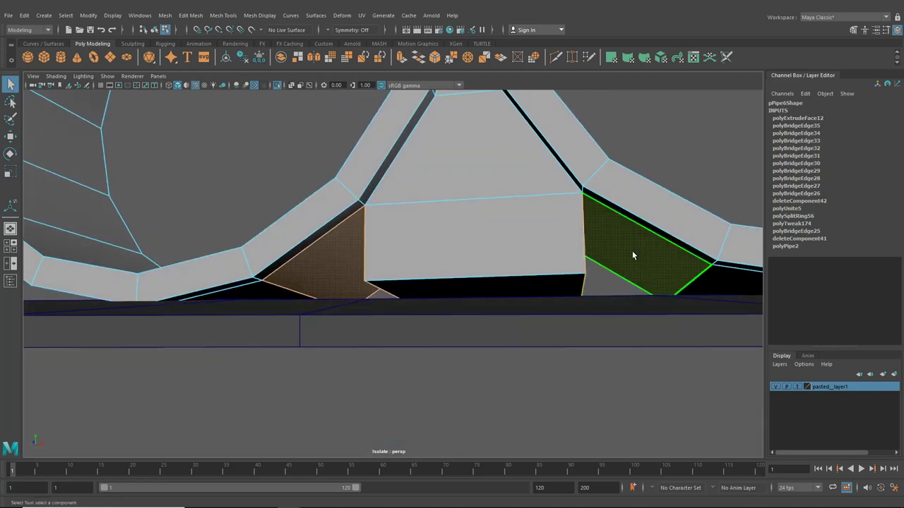
key("Delete")
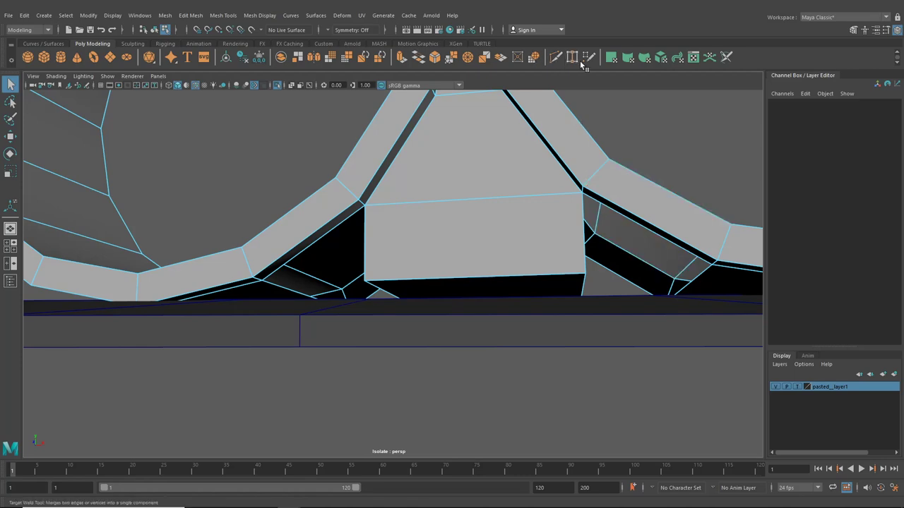
Target-weld the extruded block's four lower corner vertices to the neighbouring front and back corners of the pipes.
left_click_drag(616, 176, 612, 299, "alt")
middle_click_drag(612, 396, 612, 278, "alt")
left_click_drag(611, 278, 608, 325, "alt")
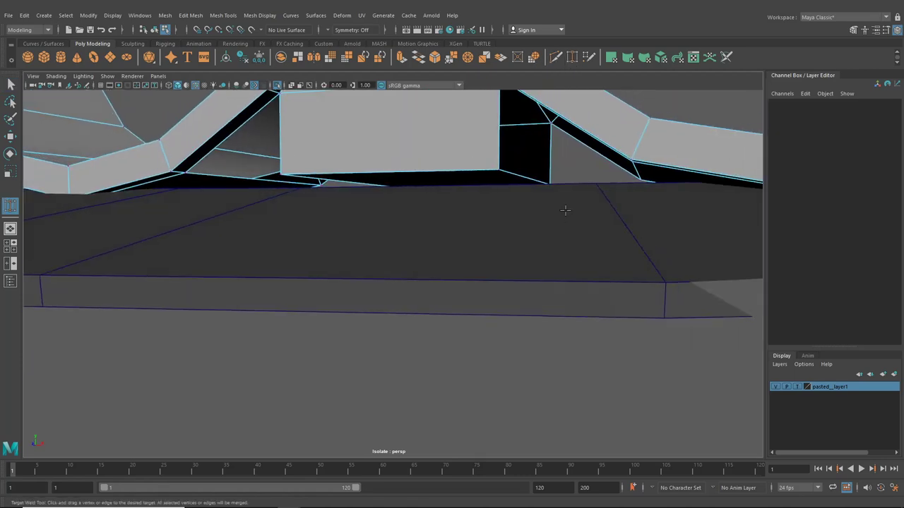
left_click_drag(567, 212, 583, 268, "alt")
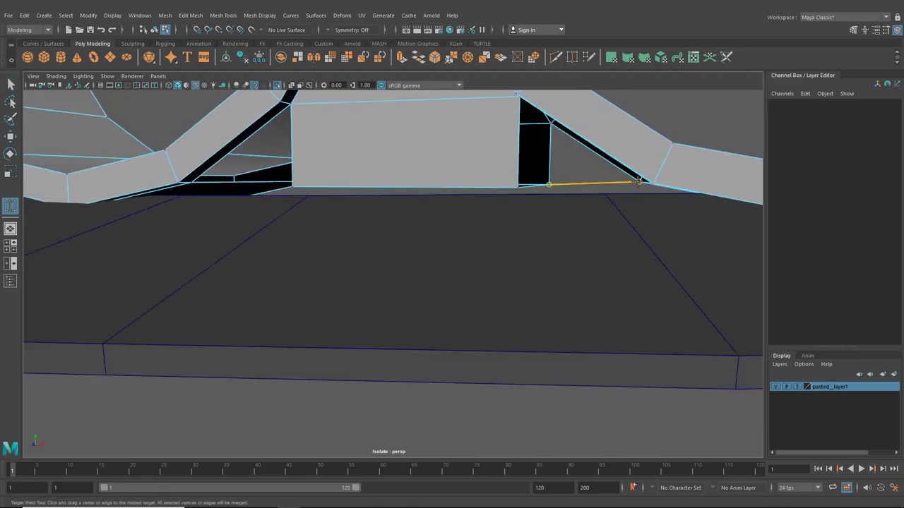
left_click_drag(639, 181, 639, 181)
left_click_drag(630, 202, 654, 199, "alt")
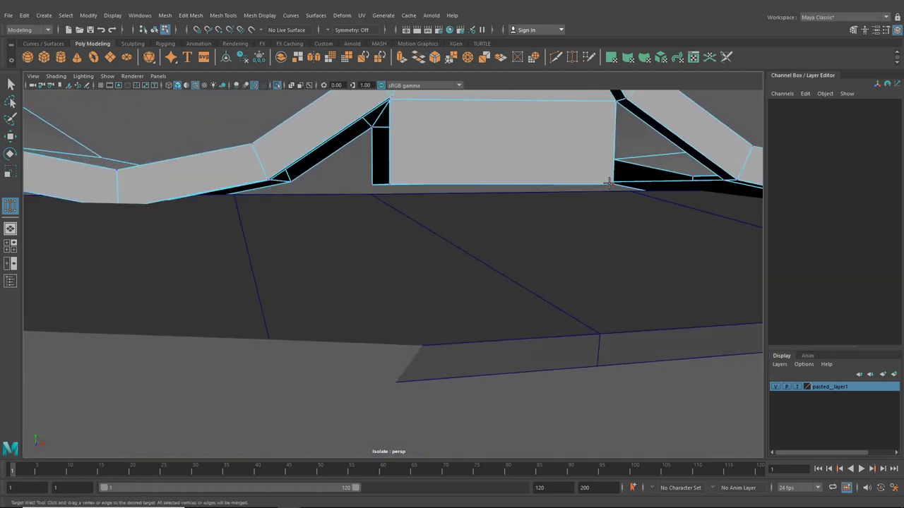
left_click_drag(725, 181, 726, 182)
left_click_drag(465, 175, 439, 169, "alt")
left_click_drag(289, 182, 289, 182)
left_click_drag(289, 183, 240, 178, "alt")
scroll(295, 196, "down", 10)
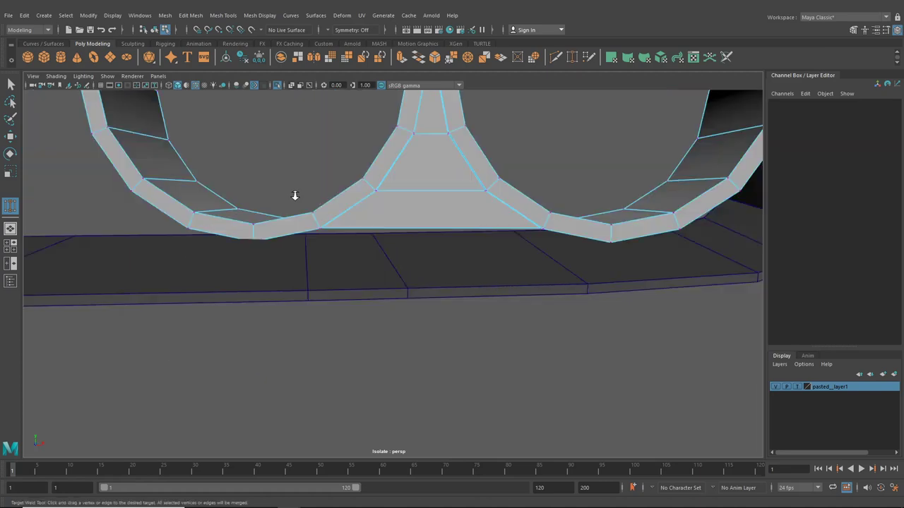
left_click_drag(405, 183, 318, 201, "alt")
Extrude the outer faces along the housing's underside and rounded outer end by about 0.014 in local Z.
left_click(12, 86)
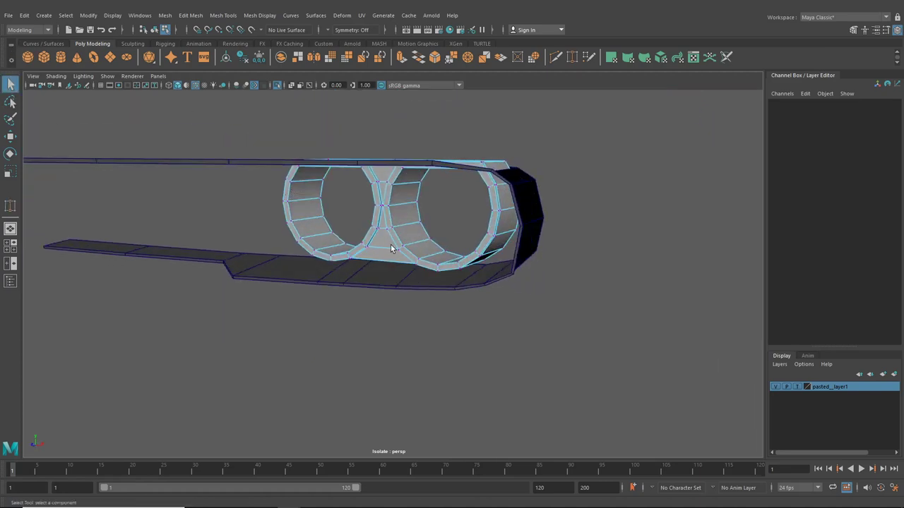
right_click_drag(390, 244, 390, 217)
scroll(395, 273, "up", 5)
left_click_drag(395, 272, 411, 257, "alt")
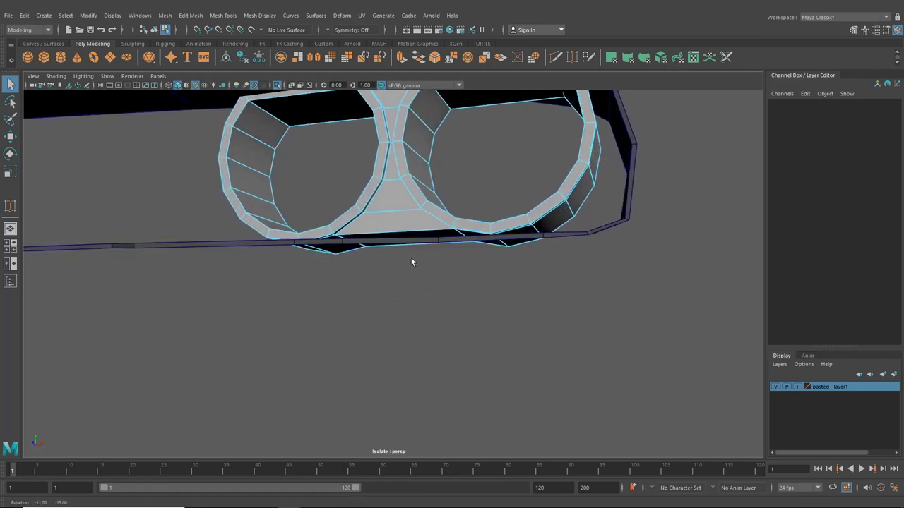
scroll(411, 258, "up", 4)
left_click_drag(327, 243, 310, 233, "alt")
double_click(338, 231)
left_click(431, 227, "shift")
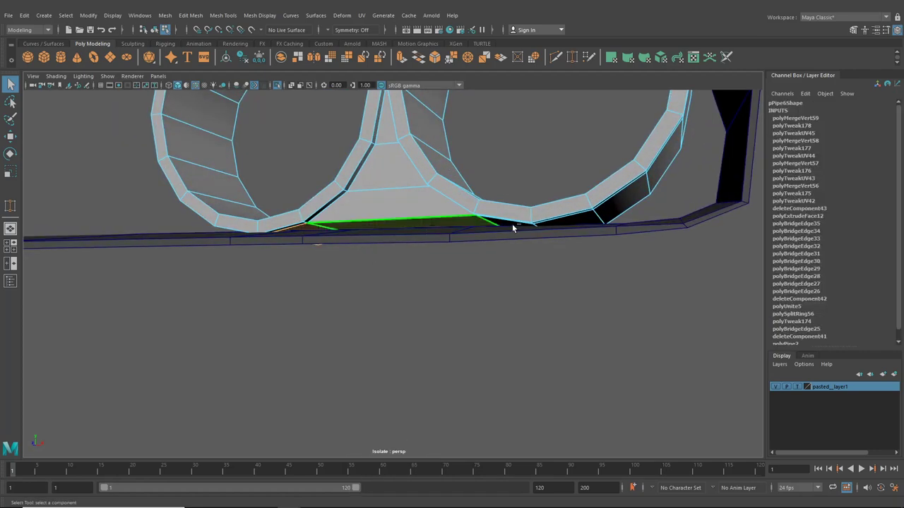
left_click(621, 201, "shift")
mouse_move(657, 215)
left_mouse_down("alt")
mouse_move(649, 198)
mouse_move(644, 205)
left_mouse_up("alt")
left_click(652, 196, "shift")
scroll(654, 195, "down", 5)
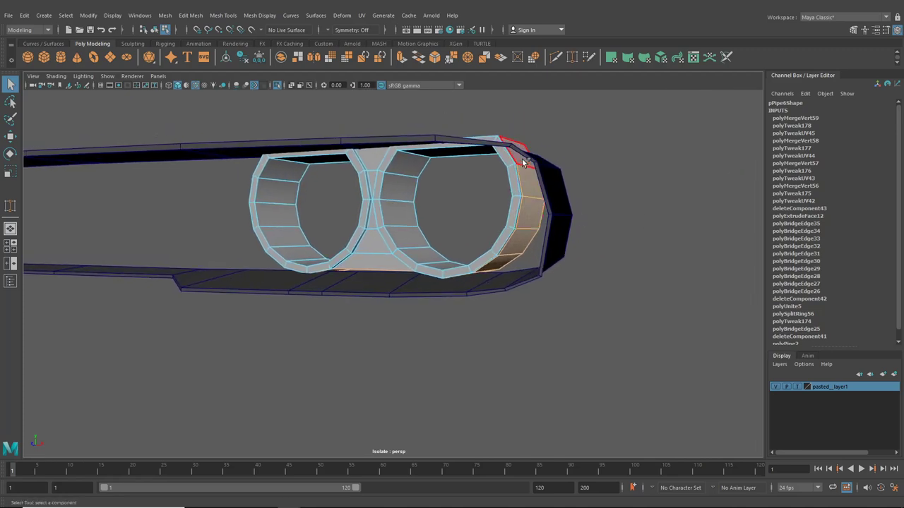
key("ctrl+e")
left_click_drag(482, 196, 525, 198, "alt")
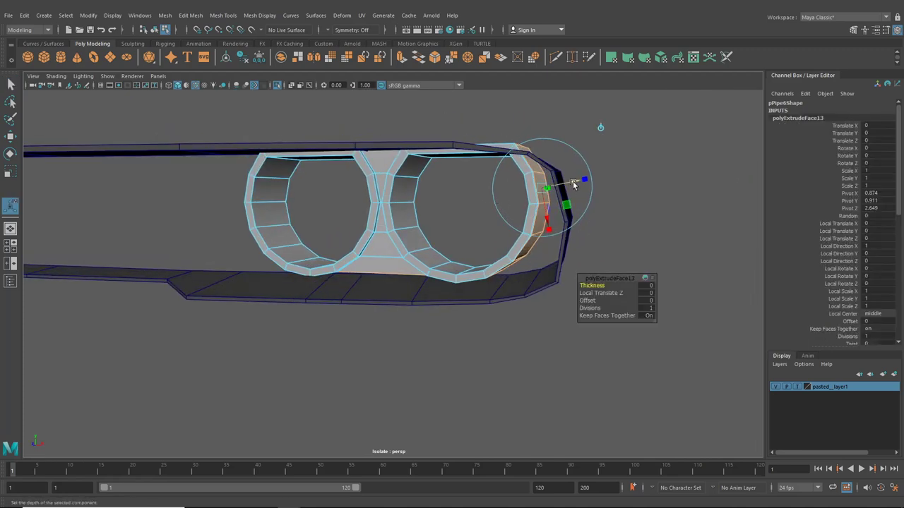
mouse_move(574, 184)
left_mouse_down()
mouse_move(589, 178)
mouse_move(577, 193)
mouse_move(587, 175)
left_mouse_up()
mouse_move(565, 223)
left_mouse_down("alt")
mouse_move(569, 205)
mouse_move(563, 213)
left_mouse_up("alt")
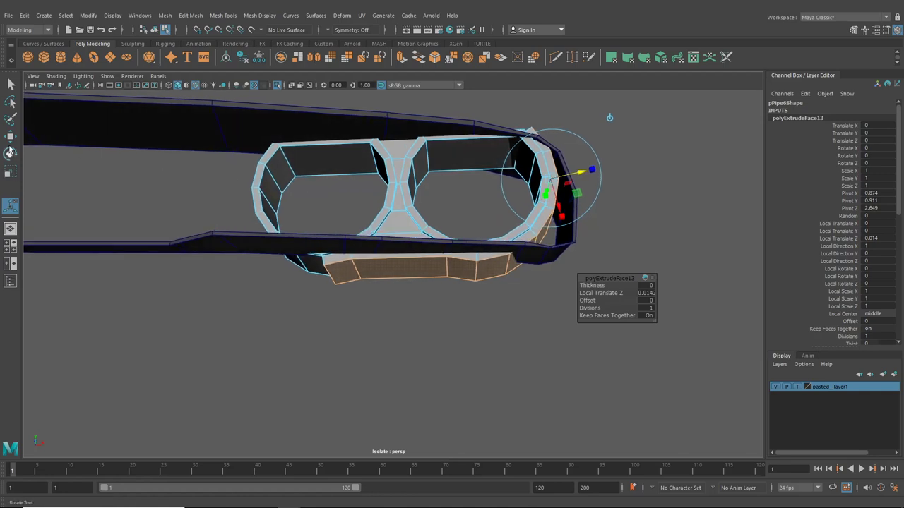
Move the extruded strip's lower edges vertically to line up the housing's underside with the grille opening's lower lip.
key("w")
right_click_drag(372, 266, 328, 281)
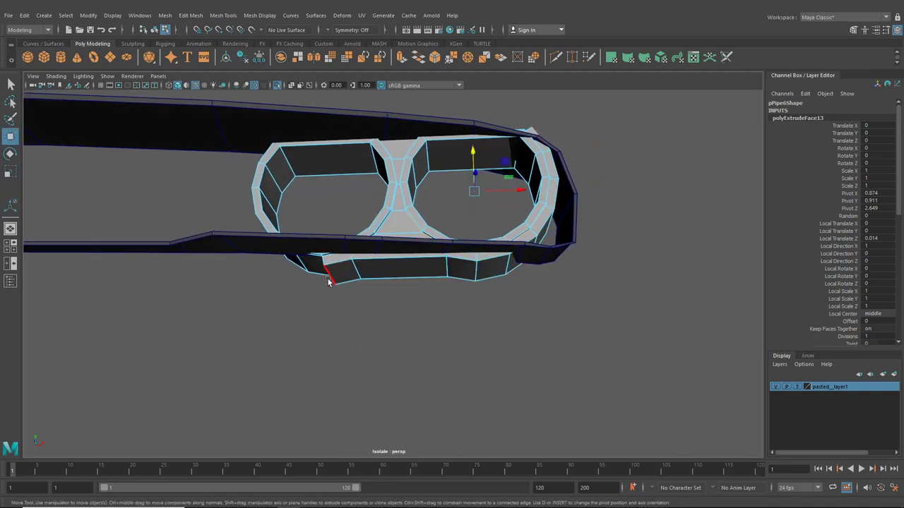
left_click(328, 281)
left_click_drag(328, 281, 340, 237, "alt")
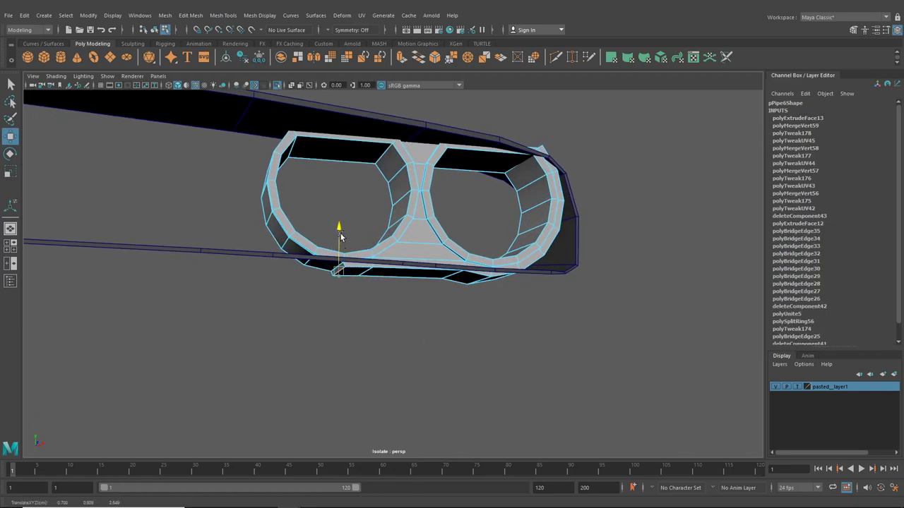
left_click_drag(439, 284, 406, 288, "alt")
middle_click_drag(498, 285, 384, 308, "alt")
scroll(367, 322, "up", 3)
left_click_drag(365, 325, 358, 316, "alt")
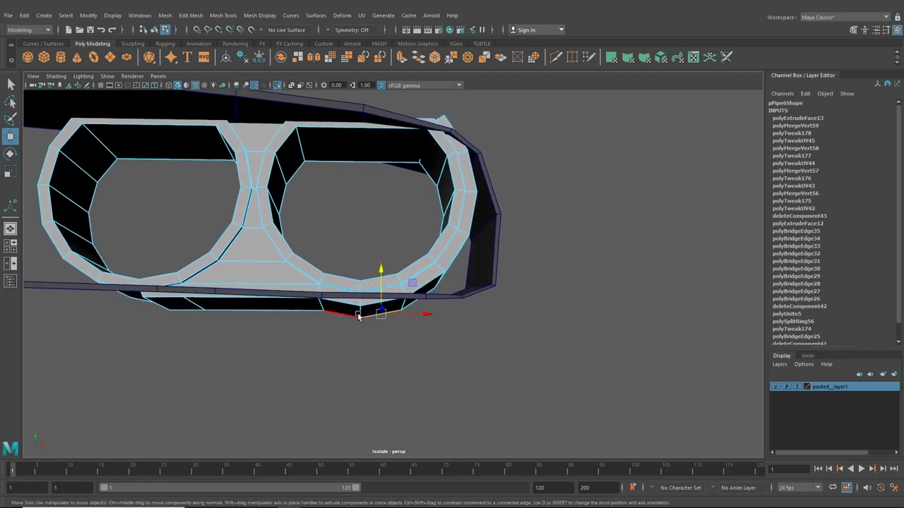
left_click_drag(361, 279, 369, 290)
Pull the housing's lower outer corner and side edges outward to fill the grille opening's rounded corner.
left_click(426, 280)
left_click_drag(427, 281, 517, 290, "alt")
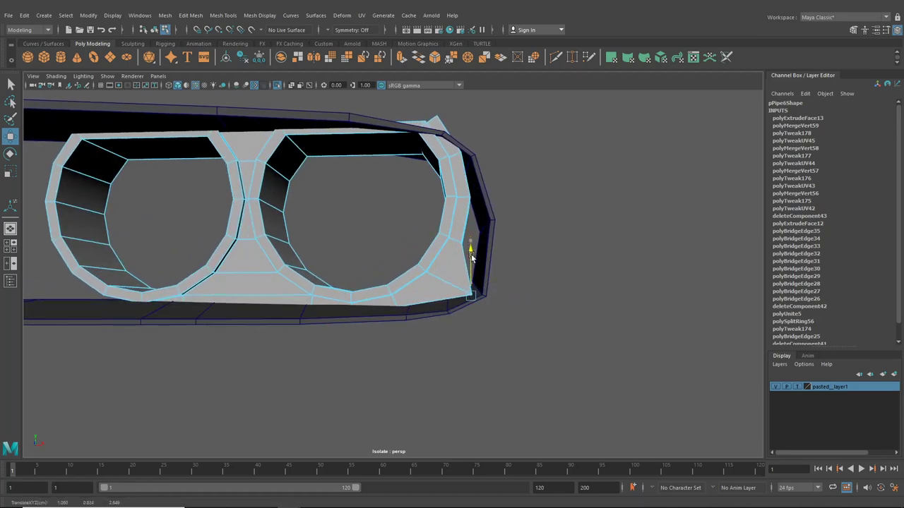
left_click_drag(472, 263, 472, 261)
left_click_drag(455, 286, 440, 271, "alt")
left_click(397, 294)
left_click_drag(398, 295, 474, 304, "alt")
left_click_drag(473, 303, 502, 304, "alt")
left_click(464, 290)
left_click_drag(478, 282, 518, 266)
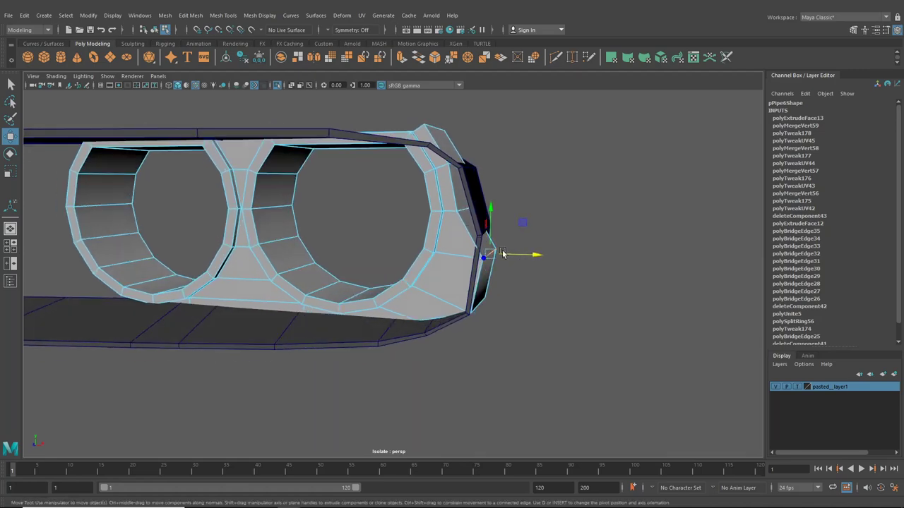
Reposition the upper side, top corner and lower corner edges to follow the grille opening's rounded end.
left_click(469, 209)
left_click_drag(494, 212, 471, 215)
left_click_drag(470, 163, 434, 119, "alt")
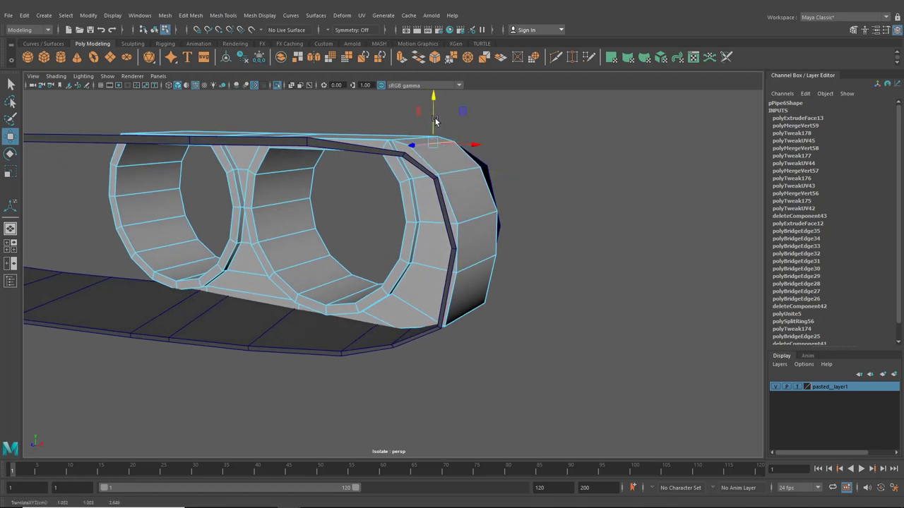
left_click_drag(439, 229, 461, 257, "alt")
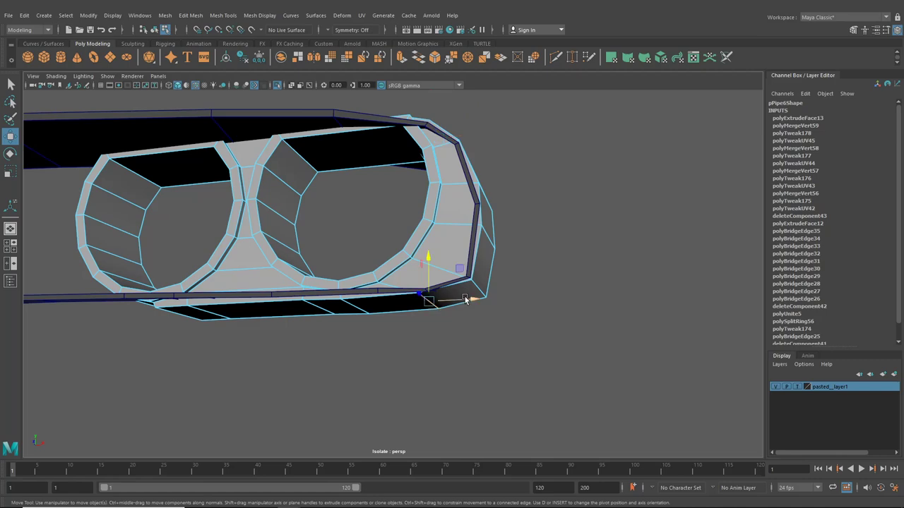
left_click_drag(466, 300, 454, 333)
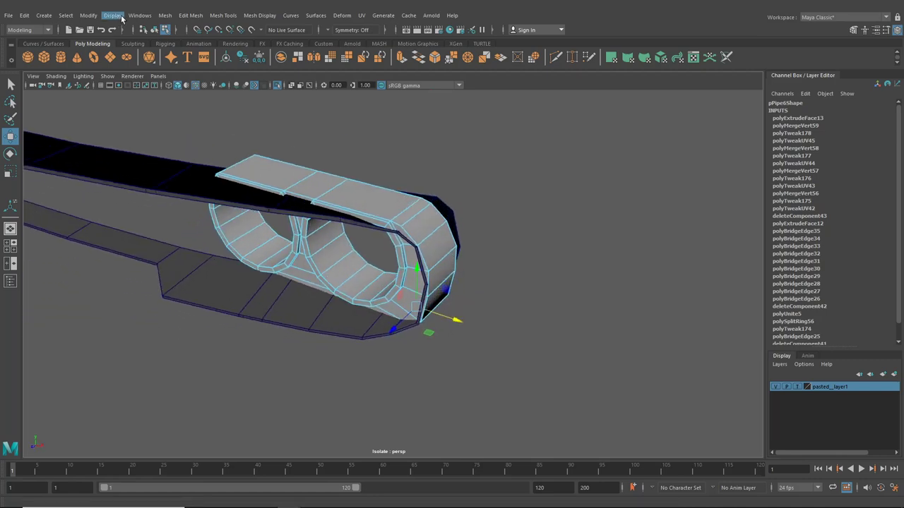
Return to object selection, turn off Isolate Select, and examine how the headlight housing fits the car's front.
left_click(156, 30)
left_click(278, 85)
scroll(391, 222, "down", 6)
left_click_drag(391, 222, 461, 217, "alt")
left_click(579, 251)
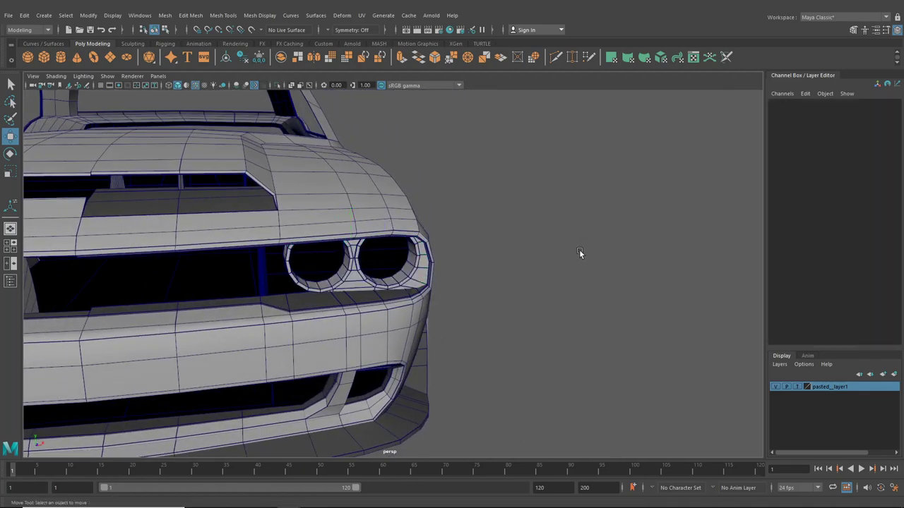
mouse_move(579, 253)
left_mouse_down("alt")
mouse_move(603, 266)
mouse_move(634, 260)
mouse_move(494, 287)
mouse_move(469, 286)
mouse_move(431, 262)
mouse_move(589, 252)
left_mouse_up("alt")
scroll(461, 290, "up", 4)
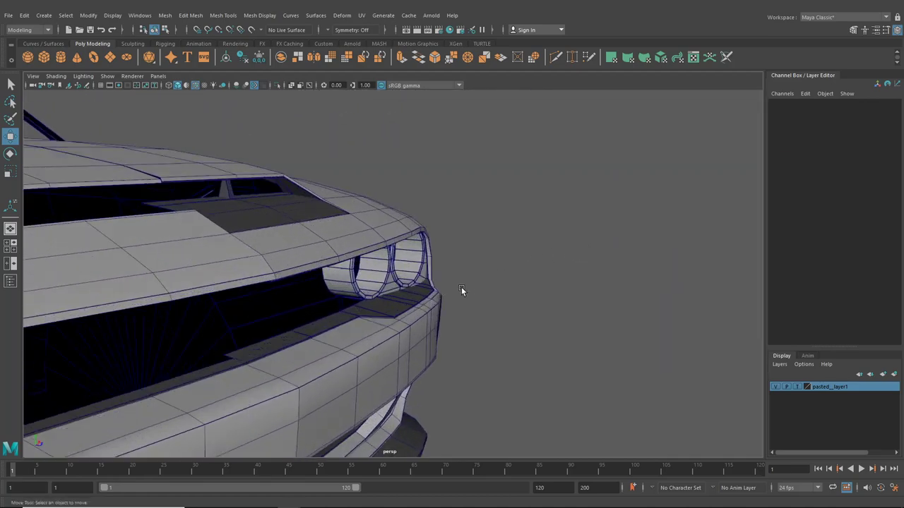
left_click(375, 287)
left_click_drag(425, 304, 464, 318, "alt")
left_click(512, 359)
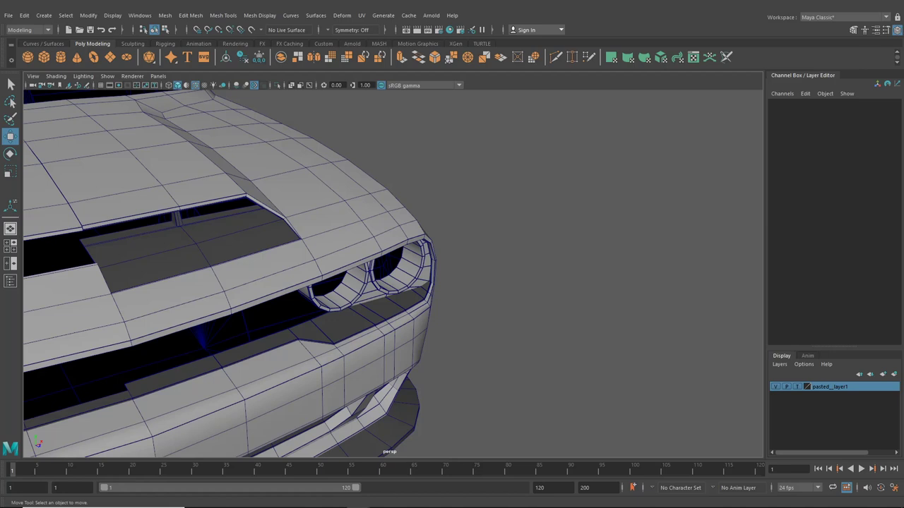
Try rotating the headlight housing about the Y axis to about 12.9 degrees.
left_click(356, 296)
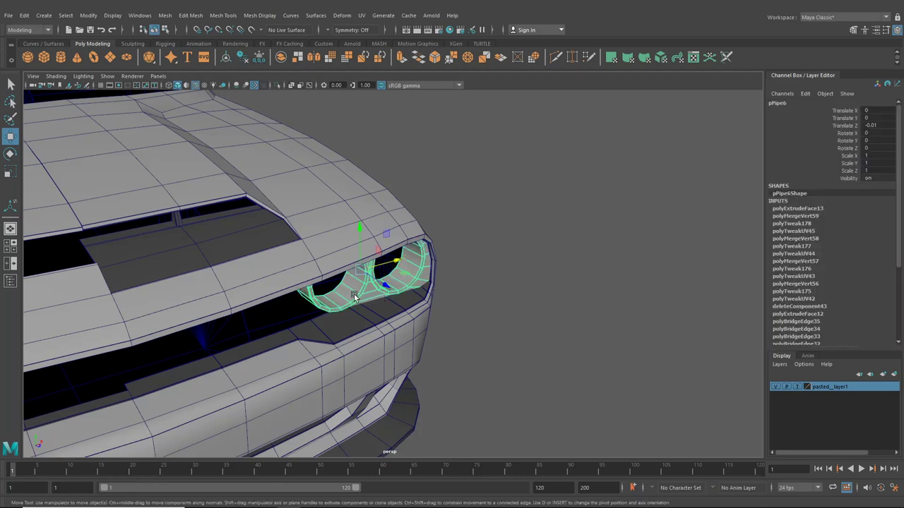
left_click_drag(354, 296, 300, 312, "alt")
left_click(10, 154)
scroll(364, 258, "up", 2)
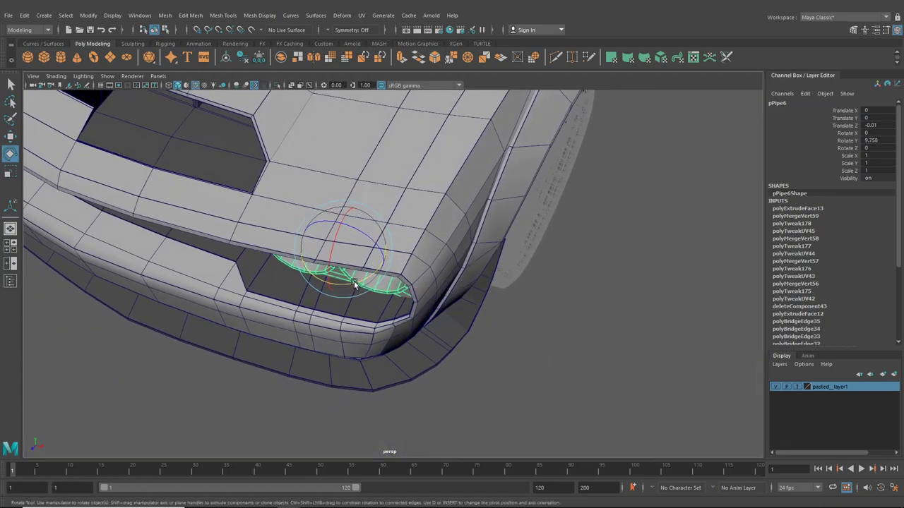
left_click_drag(354, 281, 333, 283)
left_click(7, 137)
left_click_drag(268, 223, 400, 173, "alt")
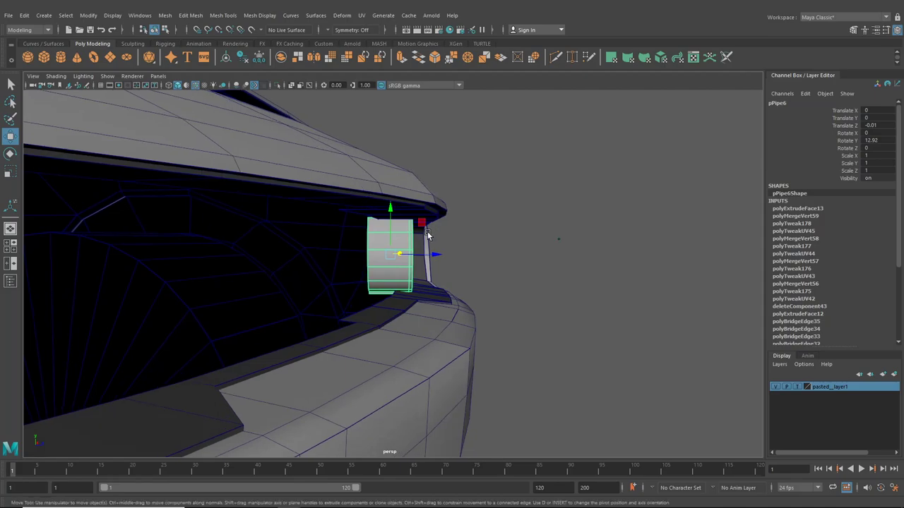
Undo the last headlight housing rotation and rotate the housing about the Y axis to about 5.7 degrees instead.
left_click_drag(426, 236, 327, 296, "alt")
left_click_drag(327, 296, 381, 272, "alt")
key("ctrl+z")
left_click(12, 155)
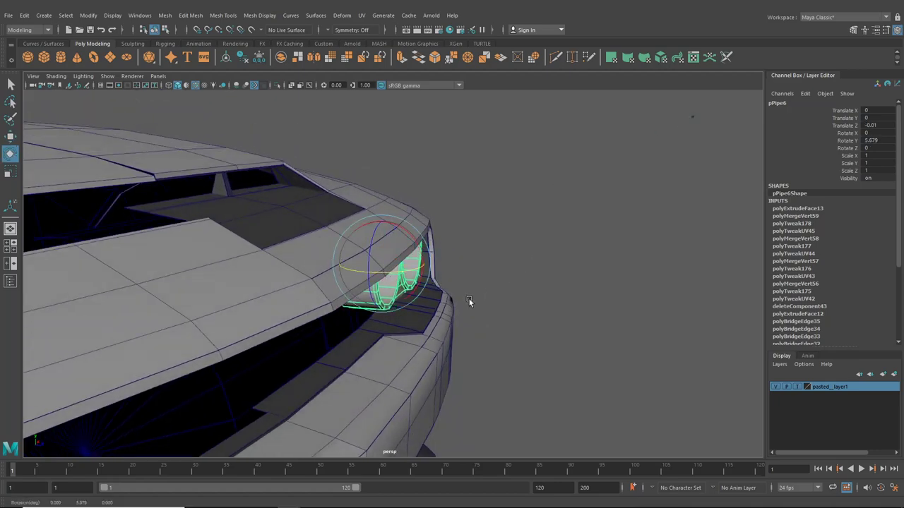
left_click_drag(469, 299, 514, 264, "alt")
scroll(296, 292, "down", 3)
scroll(368, 295, "up", 4)
Switch between component and object selection to examine the headlight housing's fit in the grille opening, ending in object selection with nothing selected.
left_click(165, 30)
left_click(586, 238)
scroll(478, 265, "down", 3)
left_click(154, 31)
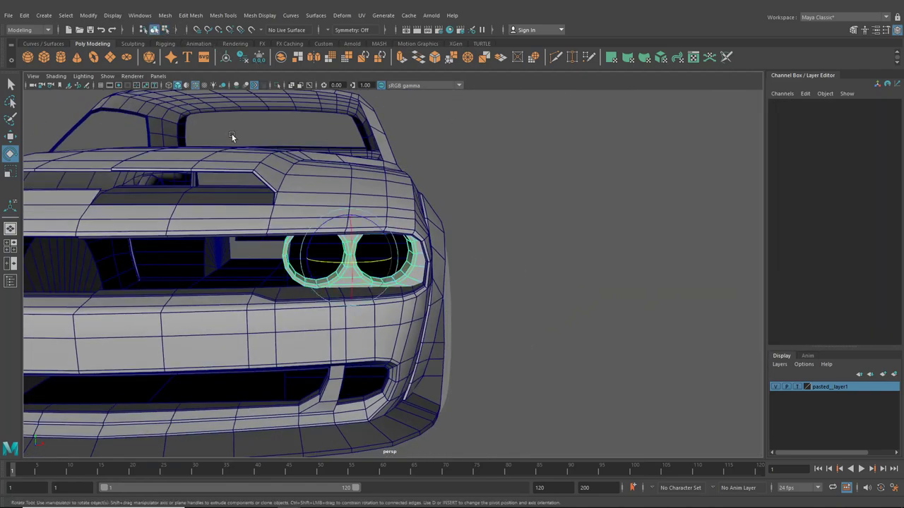
left_click(450, 30)
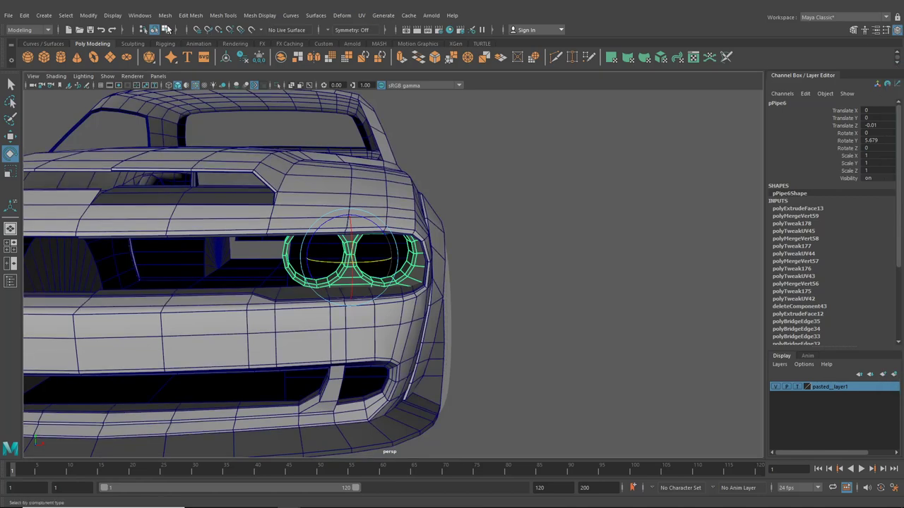
left_click(166, 30)
scroll(559, 169, "down", 5)
left_click_drag(559, 171, 498, 228, "alt")
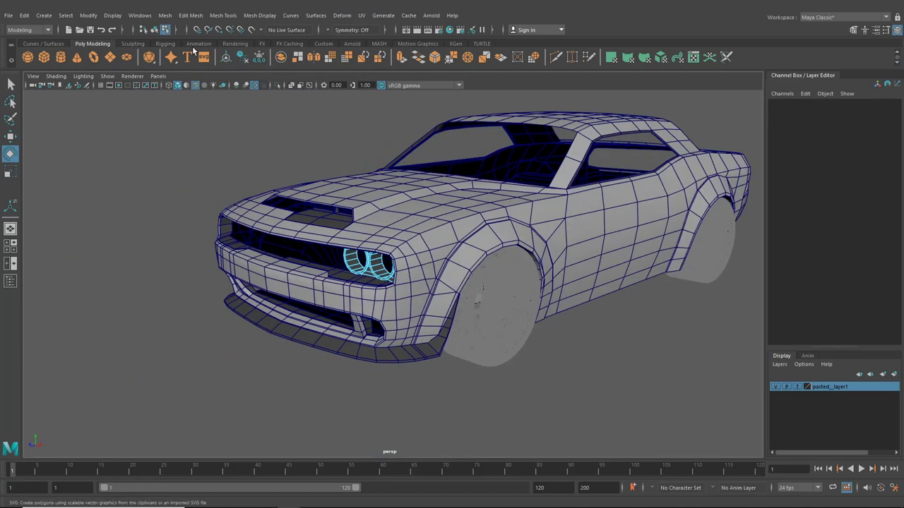
left_click(154, 31)
left_click(157, 223)
Hide the Channel Box and Layer Editor to enlarge the viewport, and review the whole car from a front three-quarter angle.
scroll(234, 244, "down", 2)
left_click_drag(234, 244, 272, 239, "alt")
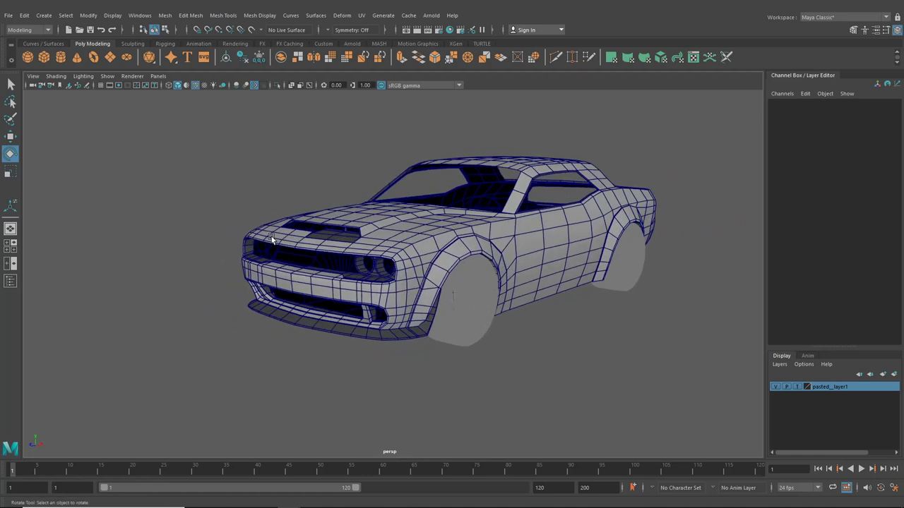
left_click_drag(269, 242, 411, 255, "alt")
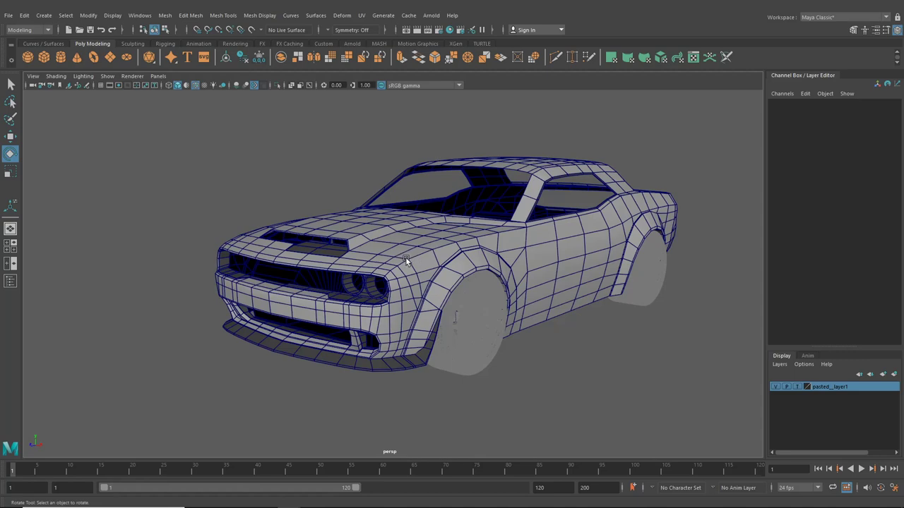
middle_click_drag(406, 258, 412, 264, "alt")
left_click(896, 31)
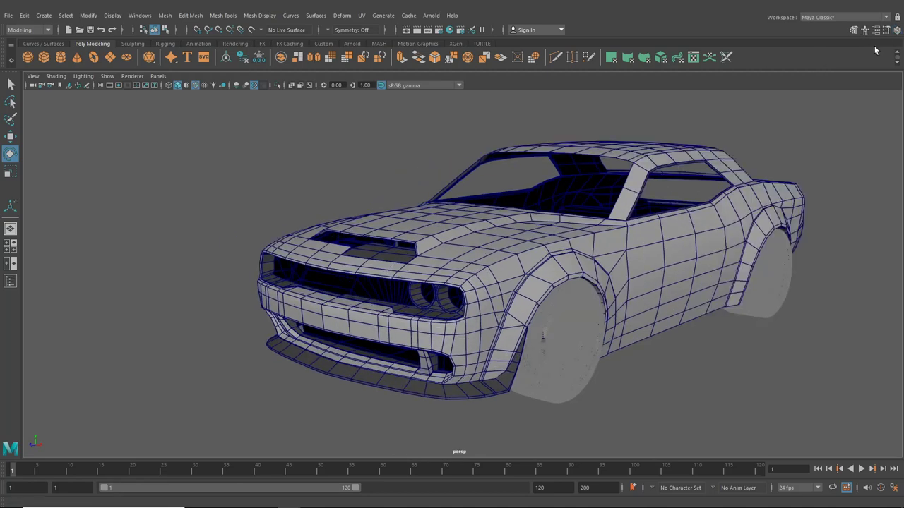
middle_click_drag(623, 172, 548, 176, "alt")
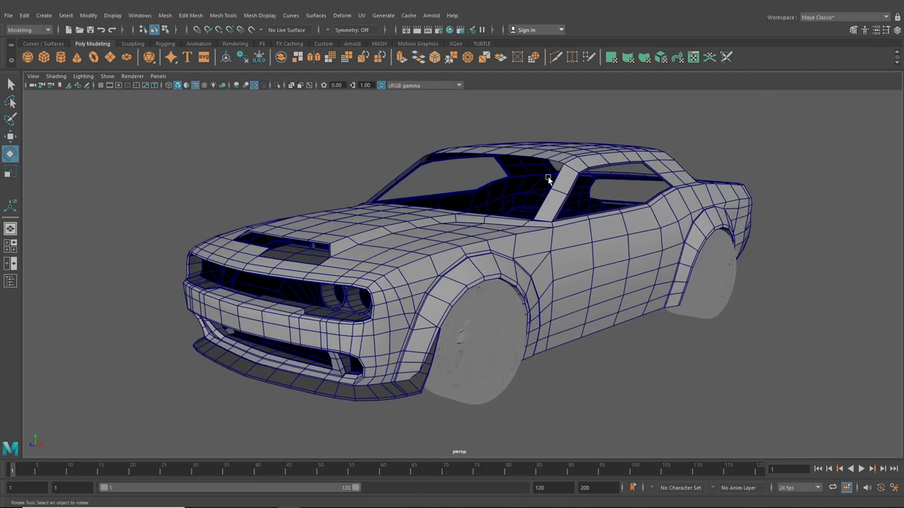